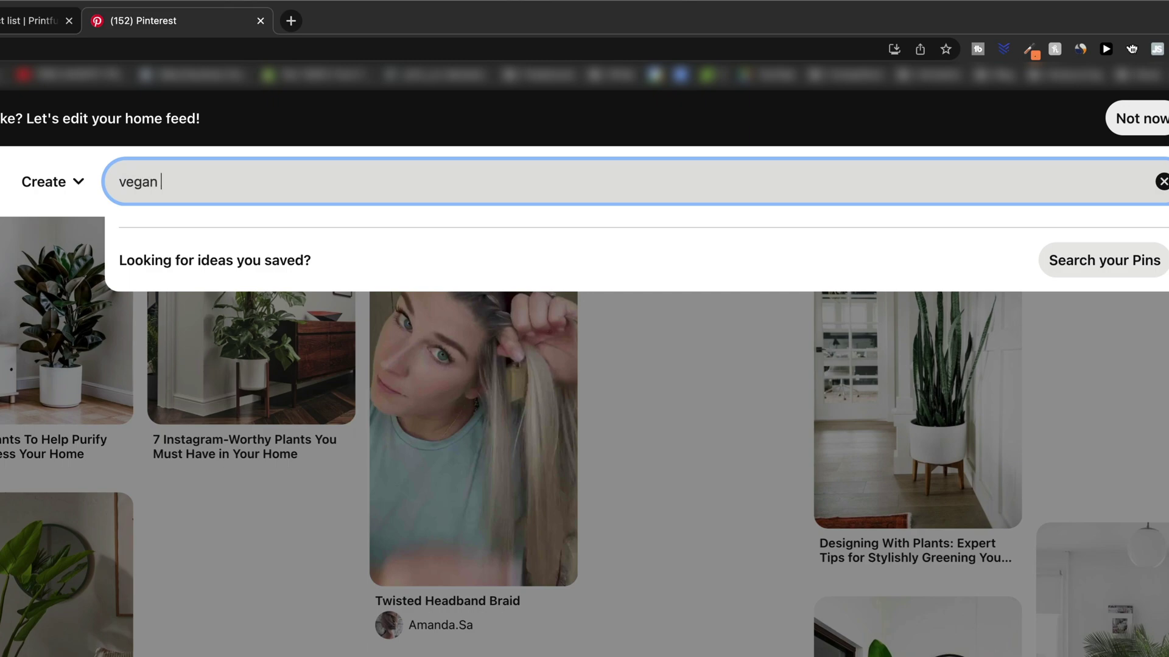
- Search Pinterest for "vegan tshirt design"
{"action": "type", "text": "e"}
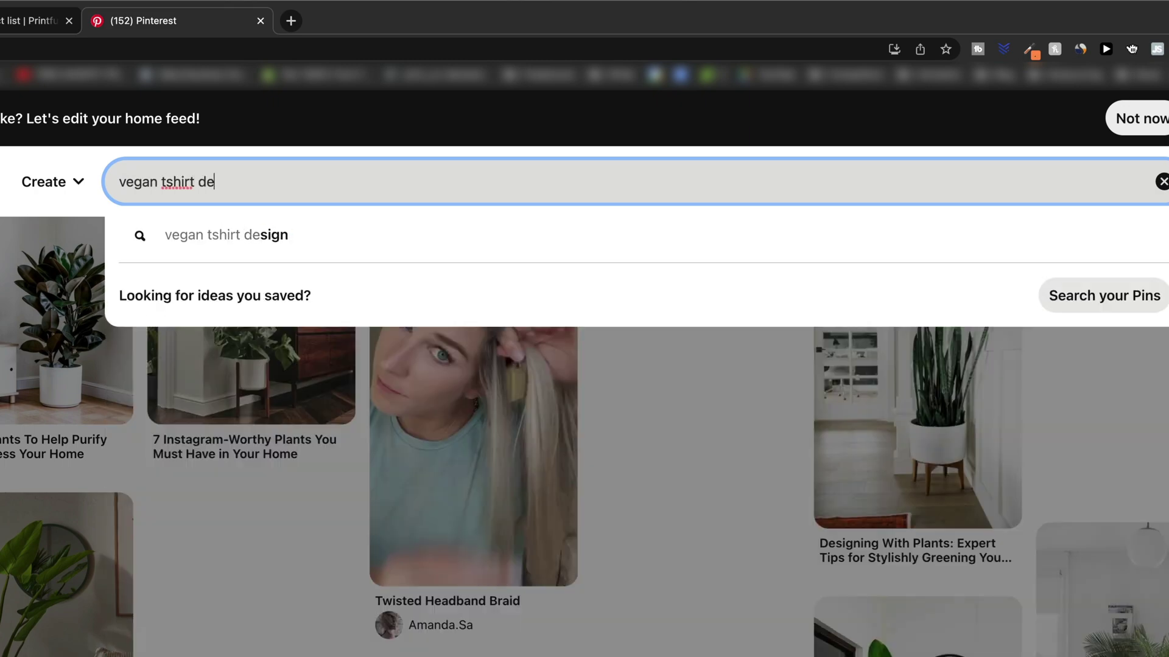
{"action": "left_click", "coordinate": [241, 231]}
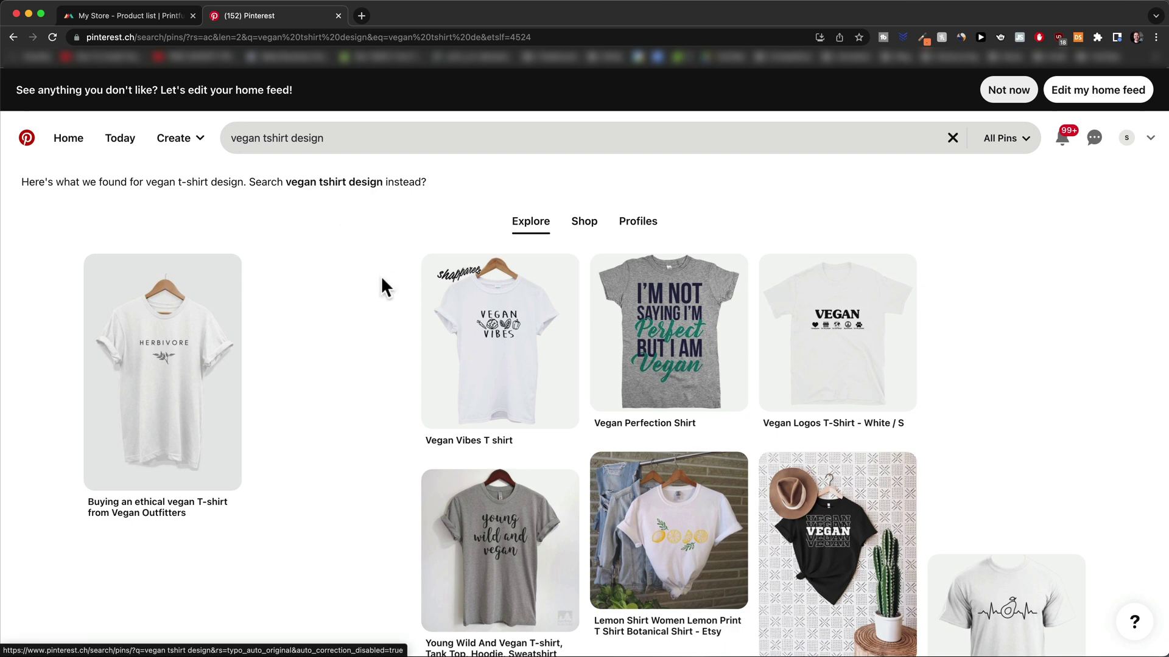
{"action": "scroll", "coordinate": [392, 331], "scroll_direction": "down", "scroll_amount": 1}
{"action": "scroll", "coordinate": [392, 331], "scroll_direction": "up", "scroll_amount": 1}
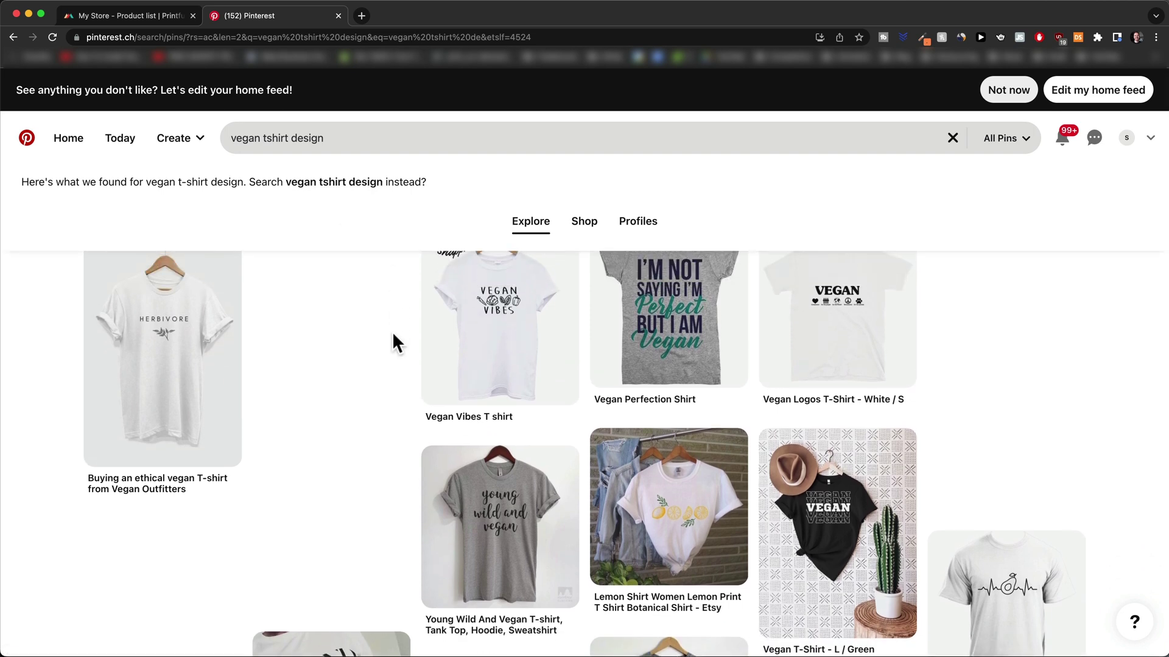
- Examine the vegan T-shirt pins up close for slogan, graphic and layout ideas
{"action": "scroll", "coordinate": [392, 331], "scroll_direction": "down", "scroll_amount": 5}
{"action": "scroll", "coordinate": [451, 373], "scroll_direction": "down", "scroll_amount": 1}
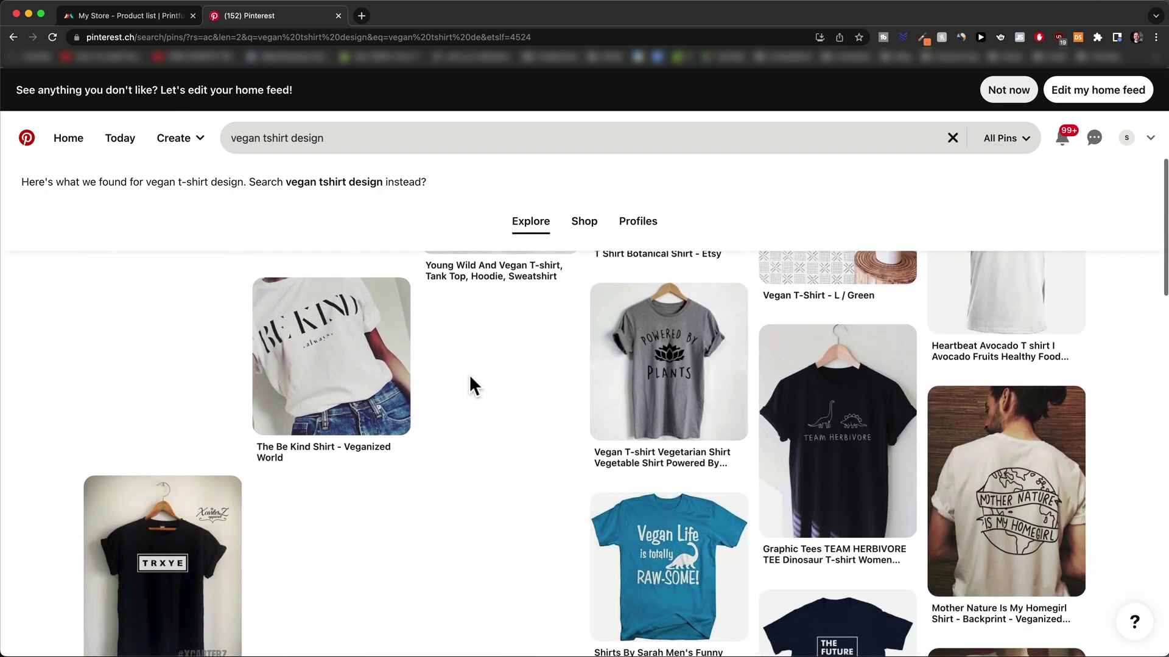
{"action": "scroll", "coordinate": [554, 420], "scroll_direction": "up", "scroll_amount": 5, "text": "ctrl"}
{"action": "scroll", "coordinate": [550, 407], "scroll_direction": "down", "scroll_amount": 5}
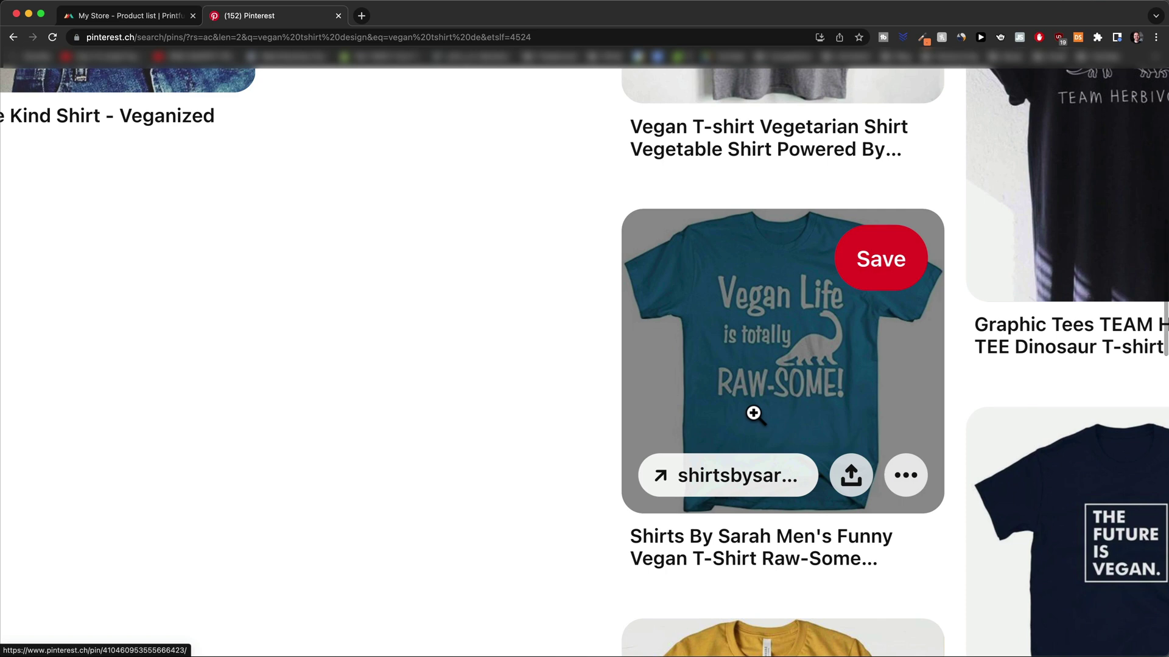
{"action": "scroll", "coordinate": [751, 410], "scroll_direction": "down", "scroll_amount": 5}
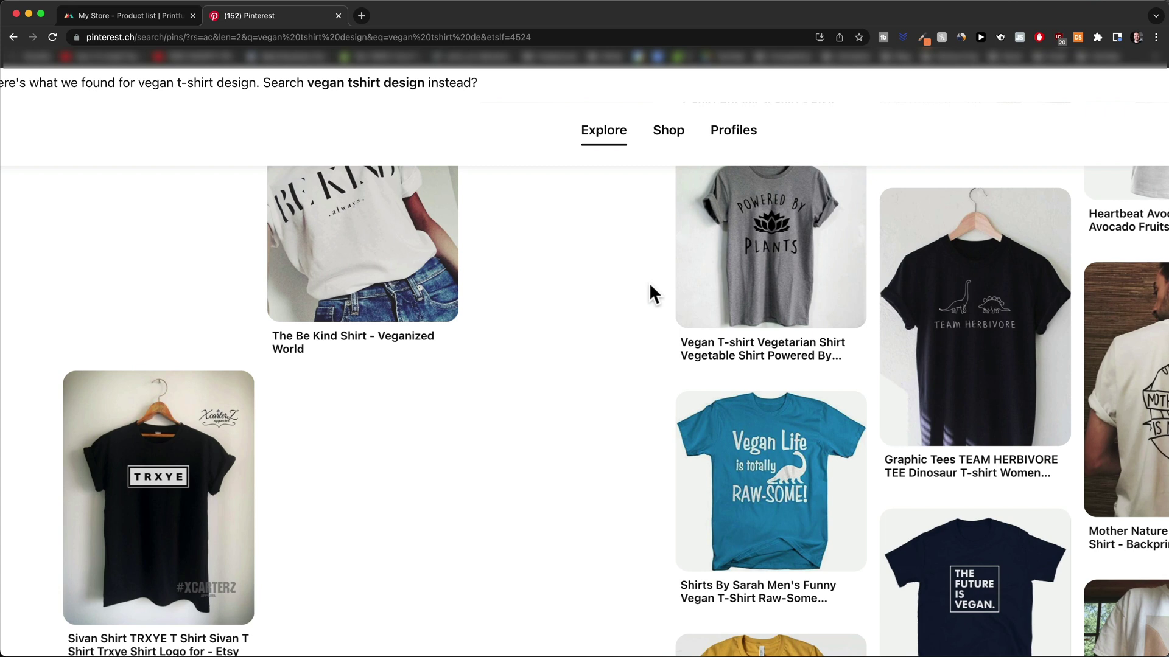
{"action": "scroll", "coordinate": [649, 283], "scroll_direction": "right", "scroll_amount": 5}
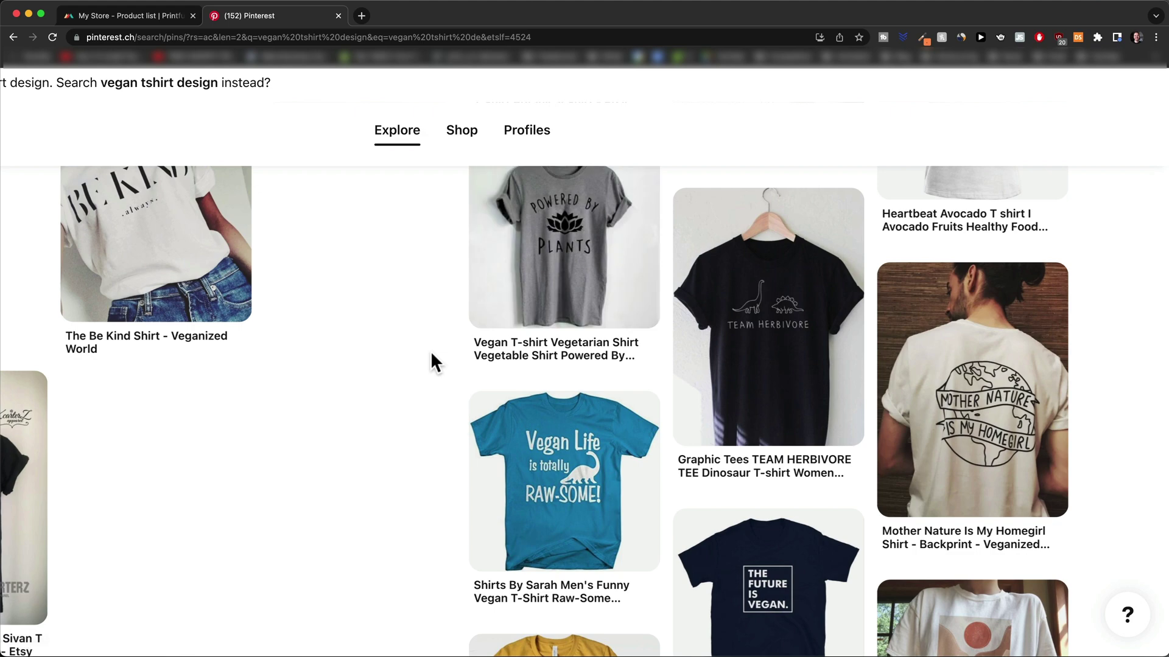
{"action": "key", "text": "super+minus"}
{"action": "scroll", "coordinate": [429, 350], "scroll_direction": "up", "scroll_amount": 5}
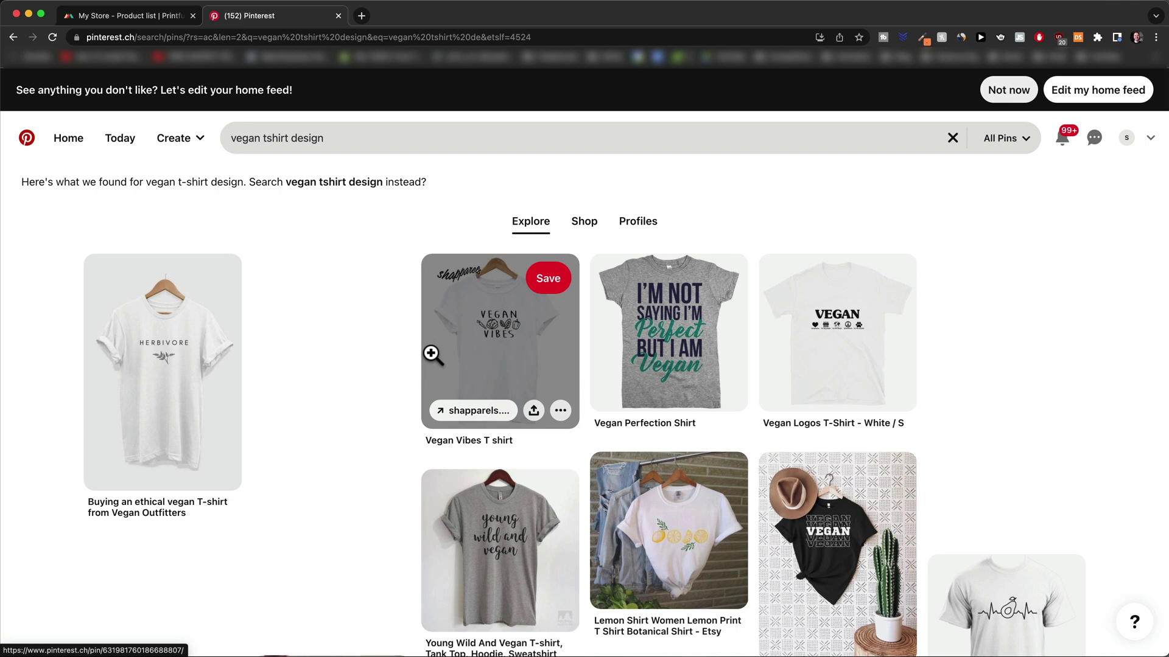
{"action": "scroll", "coordinate": [351, 371], "scroll_direction": "down", "scroll_amount": 5}
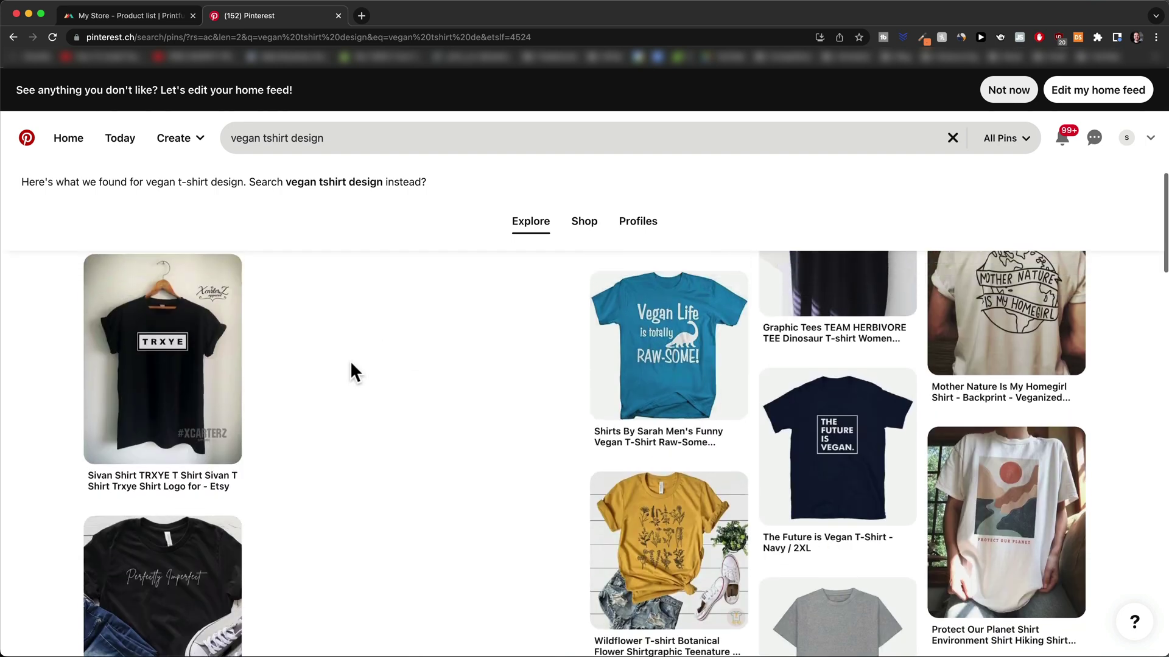
{"action": "scroll", "coordinate": [349, 360], "scroll_direction": "up", "scroll_amount": 2}
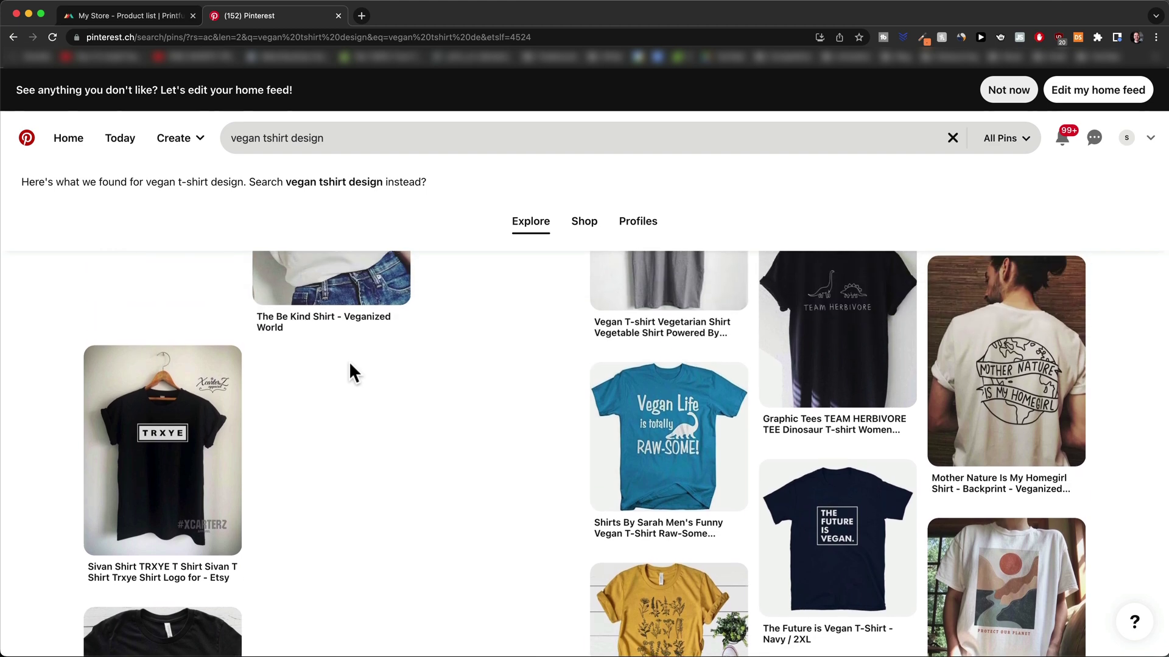
{"action": "scroll", "coordinate": [349, 360], "scroll_direction": "up", "scroll_amount": 3}
{"action": "scroll", "coordinate": [903, 467], "scroll_direction": "up", "scroll_amount": 5}
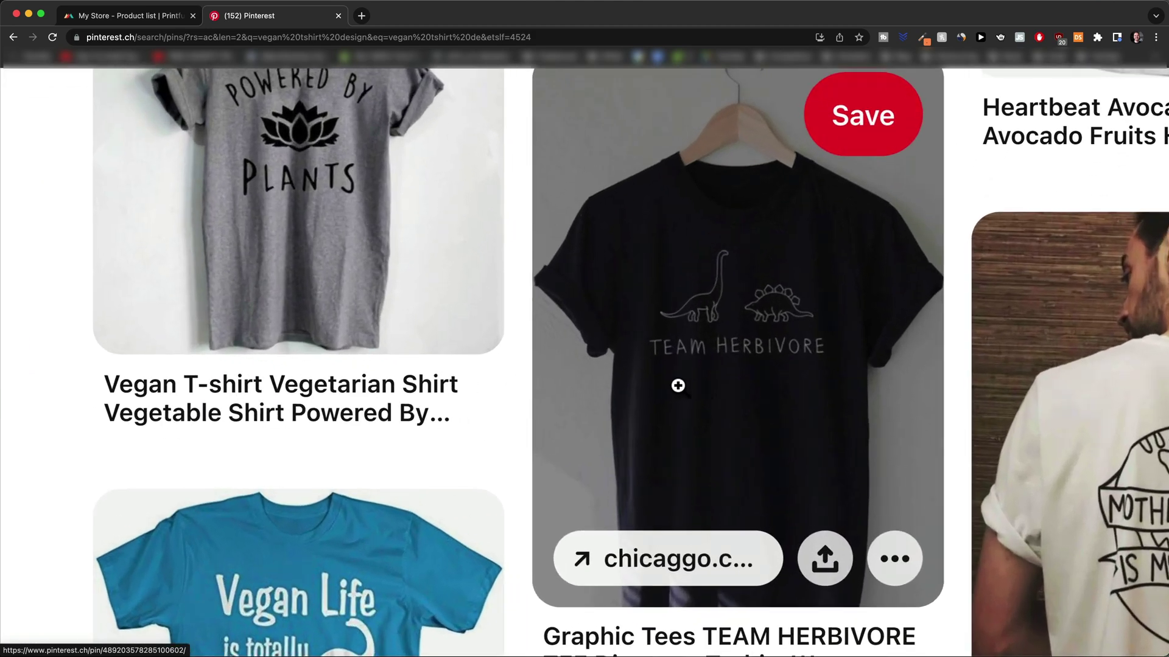
{"action": "scroll", "coordinate": [499, 382], "scroll_direction": "down", "scroll_amount": 5}
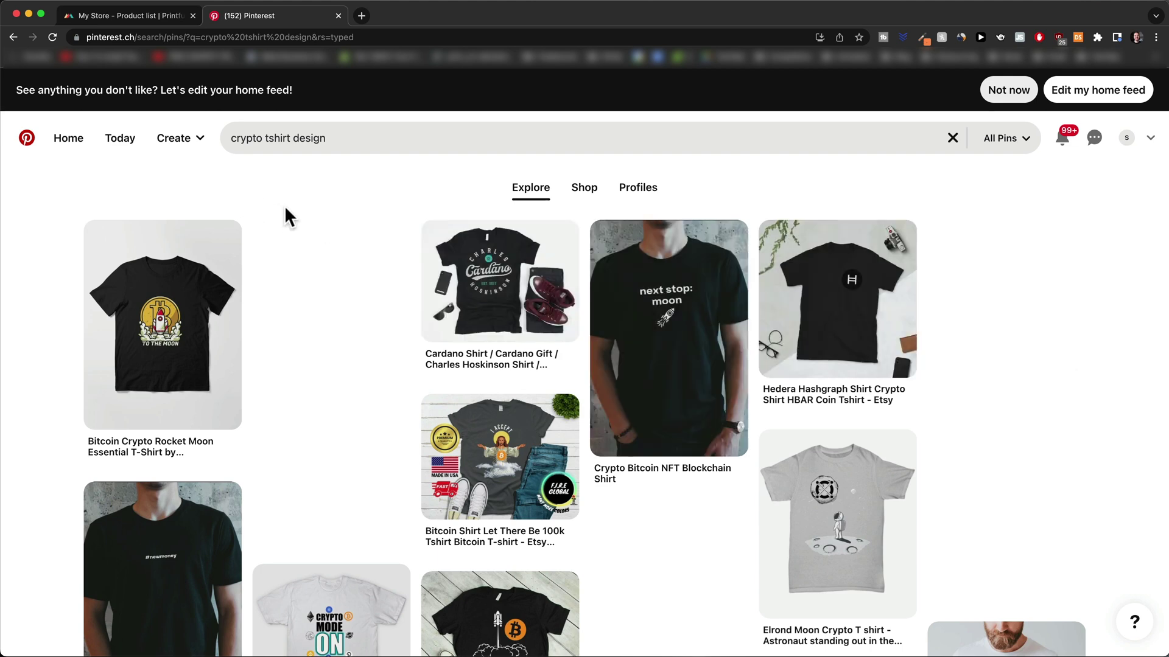
- Replace the crypto topic in the search query and search for "dog owner tshirt design"
{"action": "double_click", "coordinate": [257, 140]}
{"action": "type", "text": "dog owener"}
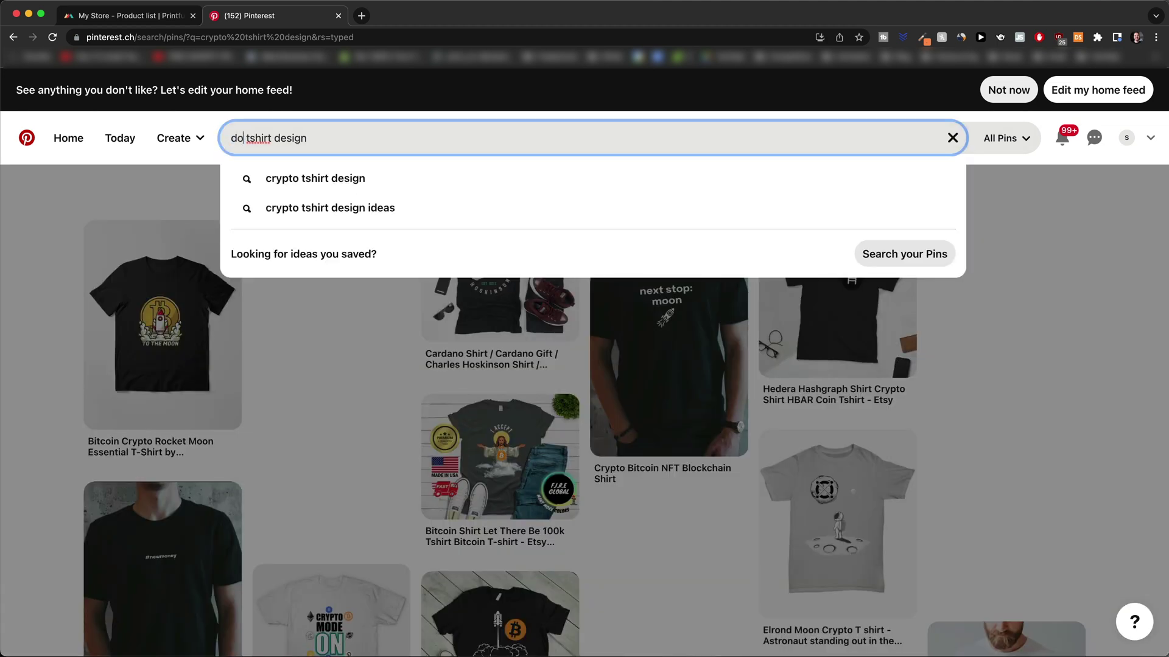
{"action": "key", "text": "alt+shift+Left"}
{"action": "type", "text": "owe"}
{"action": "key", "text": "BackSpace"}
{"action": "type", "text": "ner"}
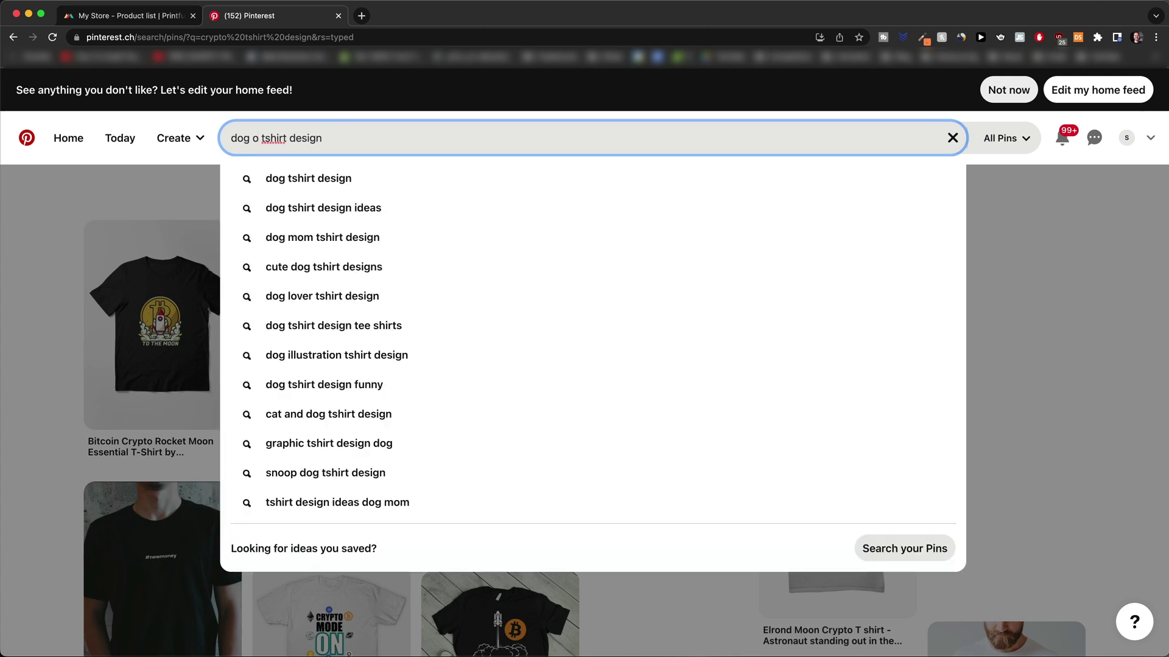
{"action": "key", "text": "Return"}
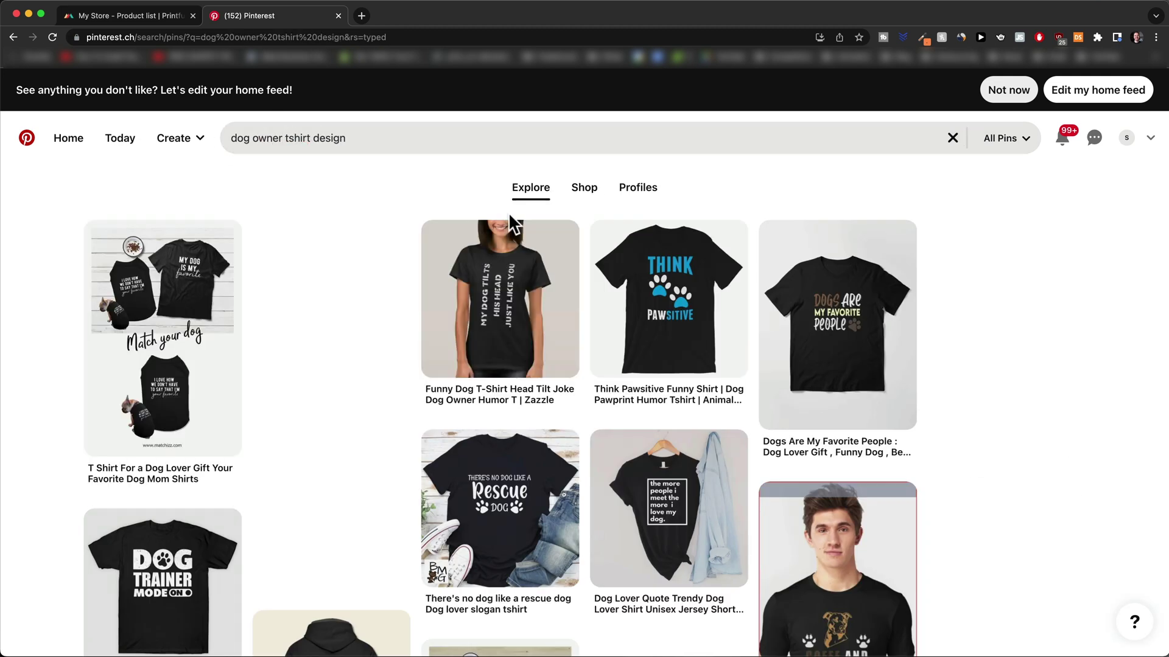
- Examine the dog owner T-shirt pins up close for slogan and paw-print design ideas
{"action": "scroll", "coordinate": [1015, 353], "scroll_direction": "down", "scroll_amount": 1}
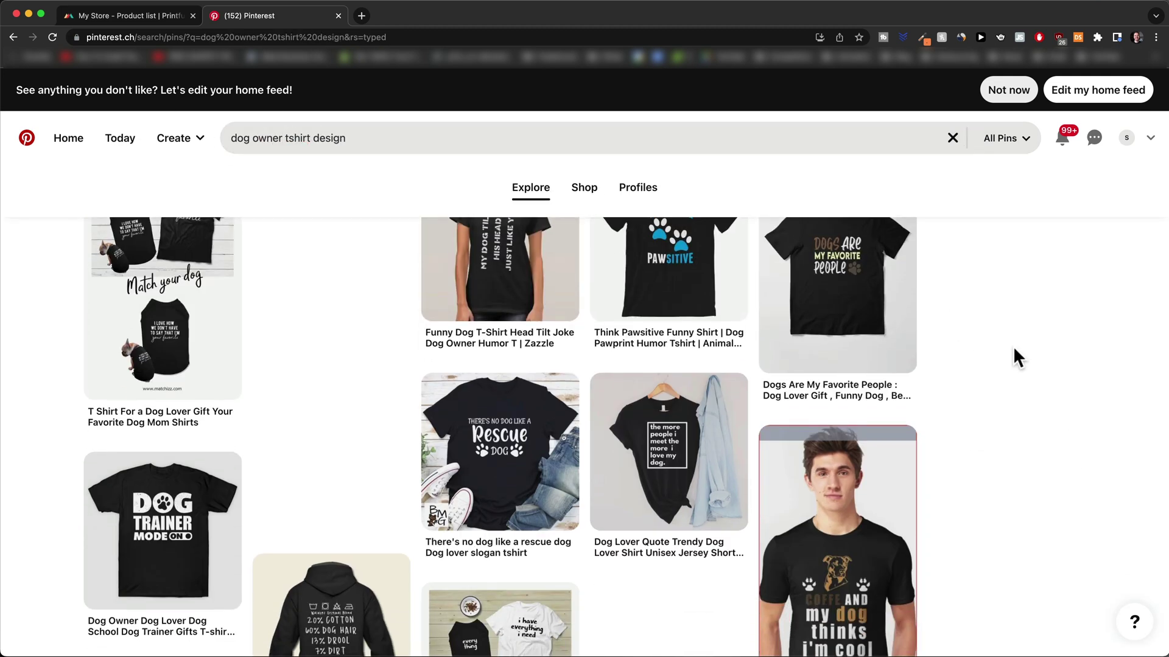
{"action": "scroll", "coordinate": [1013, 350], "scroll_direction": "up", "scroll_amount": 1}
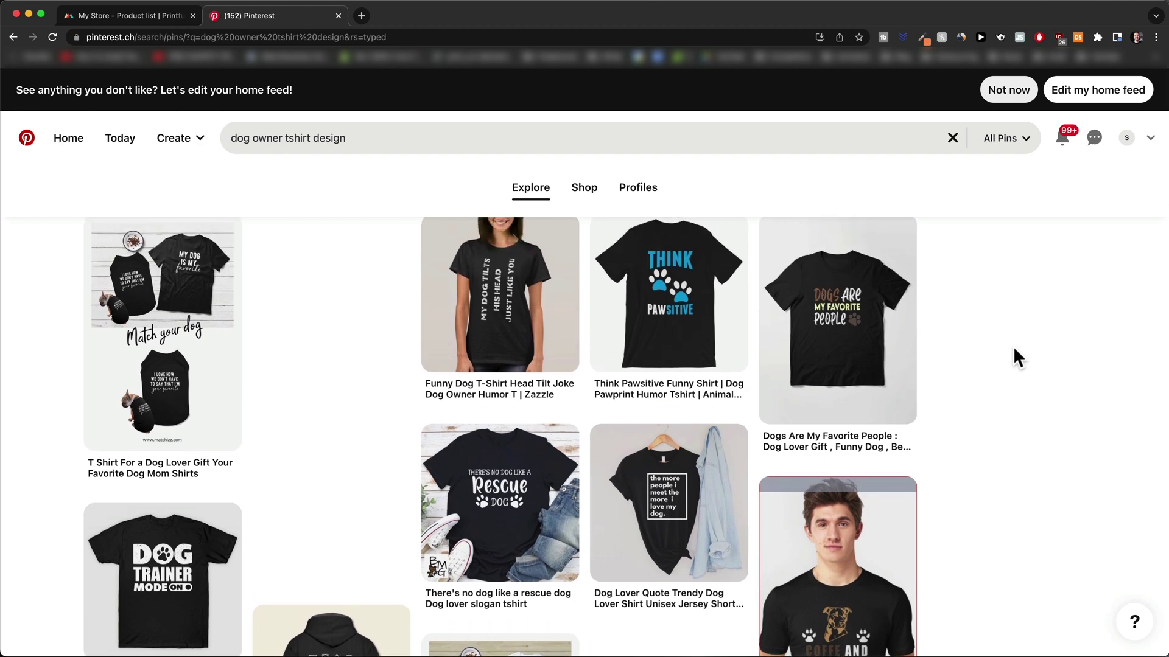
{"action": "scroll", "coordinate": [655, 286], "scroll_direction": "up", "scroll_amount": 5}
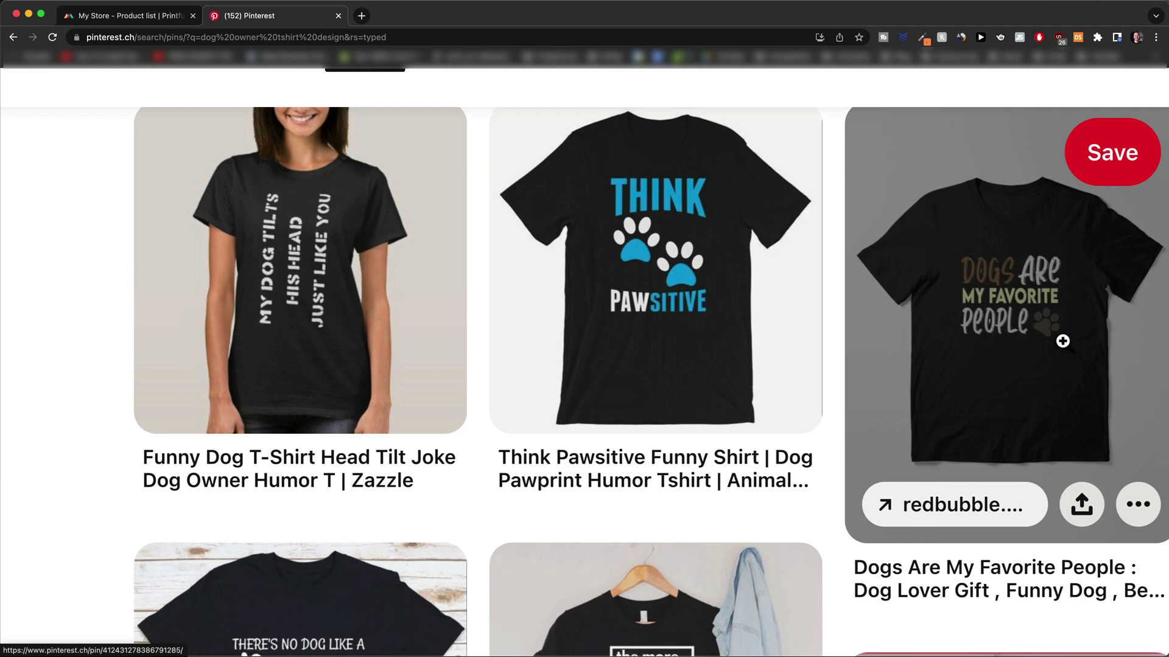
{"action": "scroll", "coordinate": [992, 347], "scroll_direction": "down", "scroll_amount": 2}
{"action": "scroll", "coordinate": [1008, 314], "scroll_direction": "down", "scroll_amount": 3}
{"action": "scroll", "coordinate": [671, 417], "scroll_direction": "left", "scroll_amount": 3}
{"action": "scroll", "coordinate": [687, 431], "scroll_direction": "down", "scroll_amount": 3}
{"action": "scroll", "coordinate": [678, 469], "scroll_direction": "down", "scroll_amount": 2}
{"action": "scroll", "coordinate": [674, 402], "scroll_direction": "up", "scroll_amount": 3}
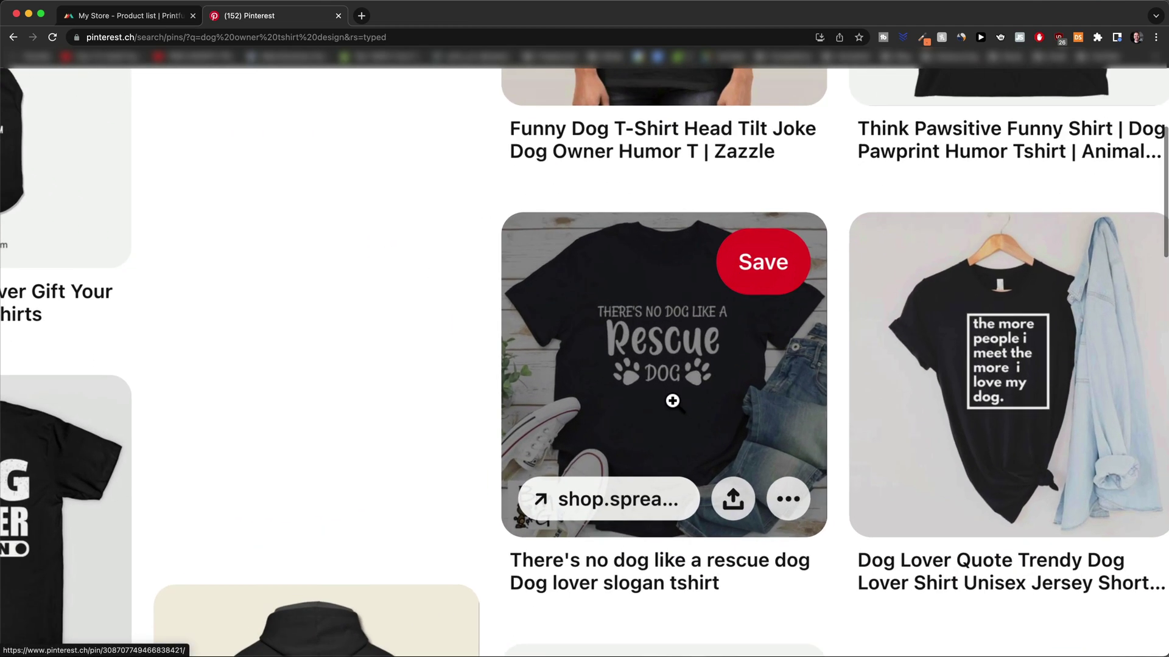
{"action": "scroll", "coordinate": [451, 382], "scroll_direction": "down", "scroll_amount": 3}
{"action": "scroll", "coordinate": [378, 445], "scroll_direction": "down", "scroll_amount": 5}
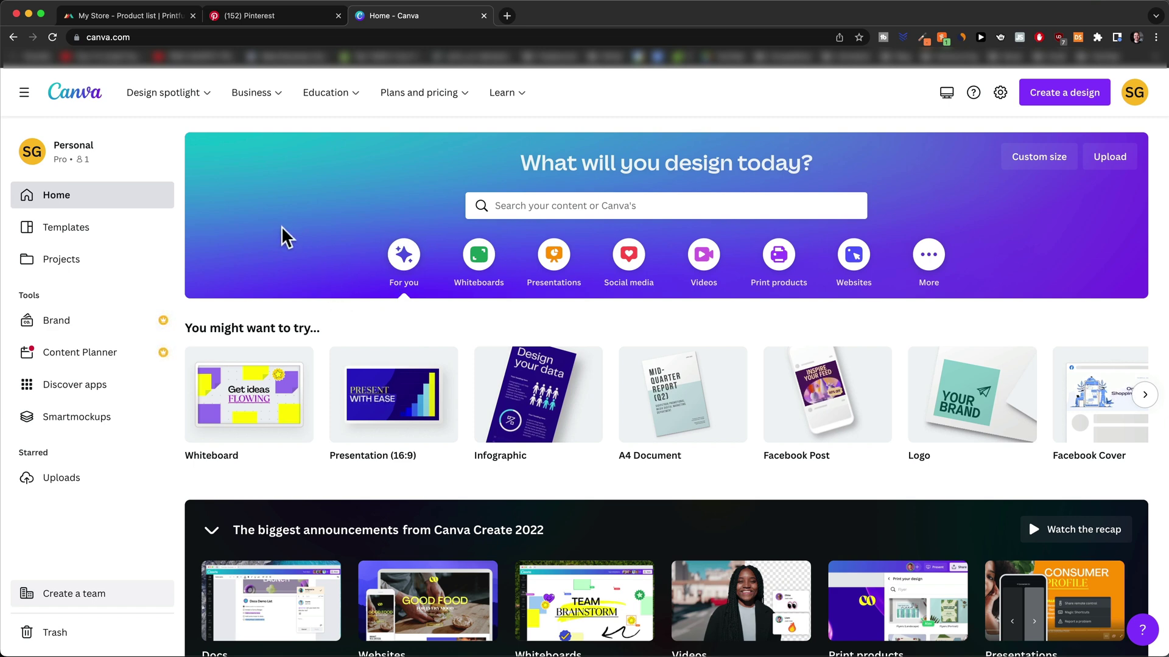
- Switch to Printful and show the print file templates in the Unisex Staple T-Shirt's product information
{"action": "left_click", "coordinate": [147, 17]}
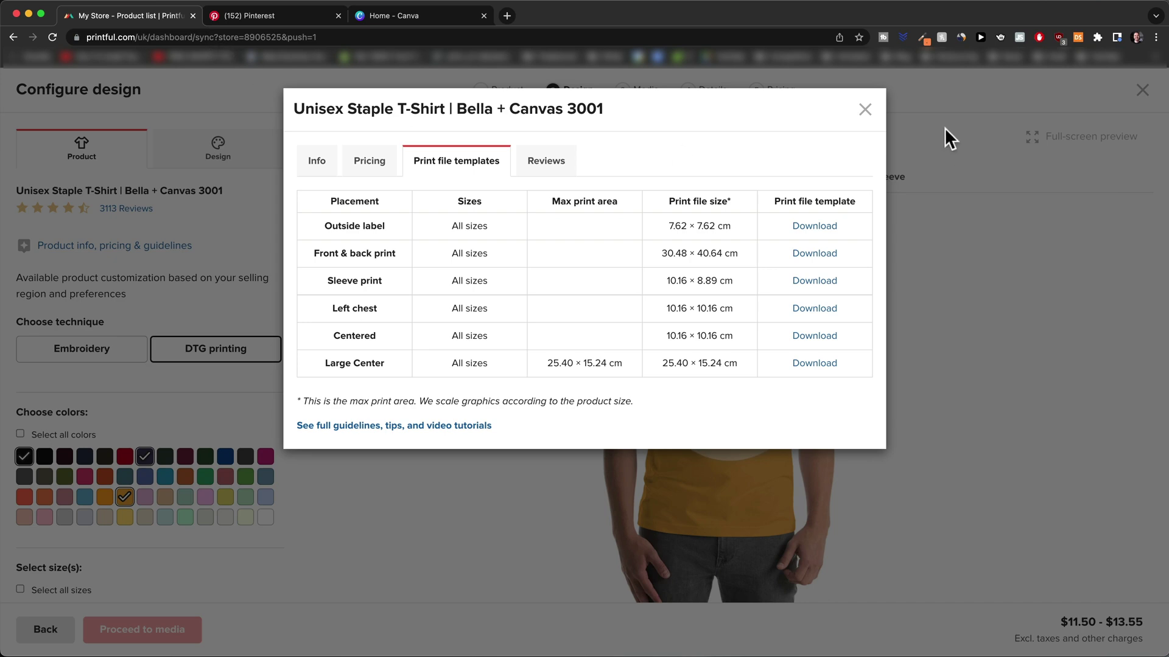
{"action": "left_click", "coordinate": [865, 110]}
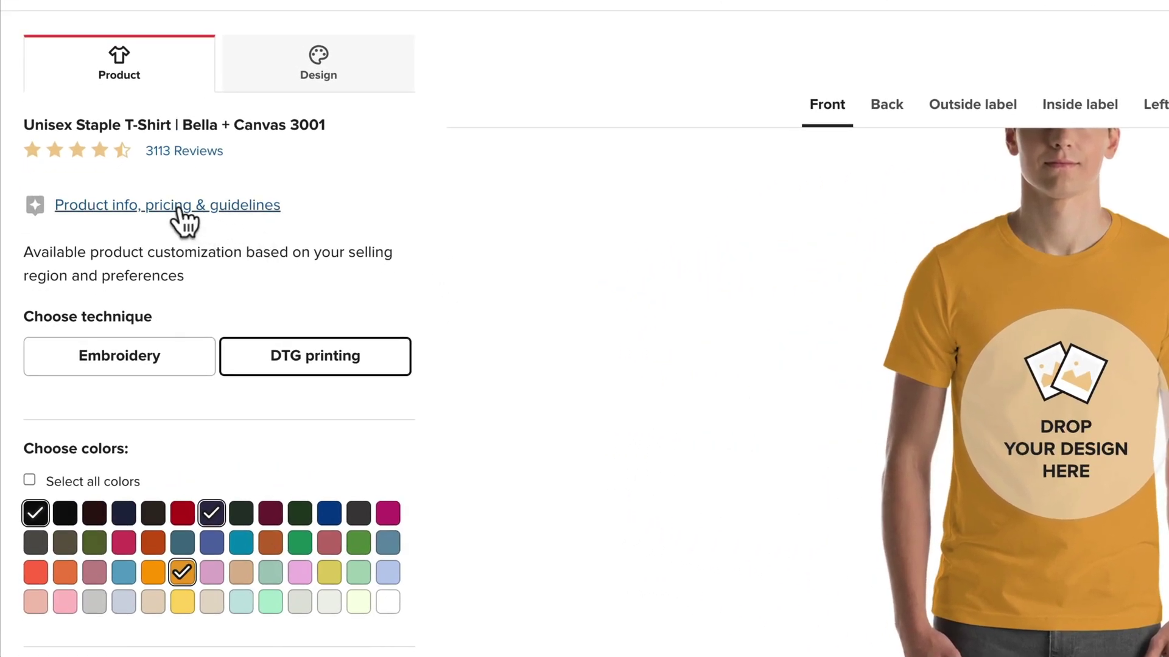
{"action": "left_click", "coordinate": [180, 207]}
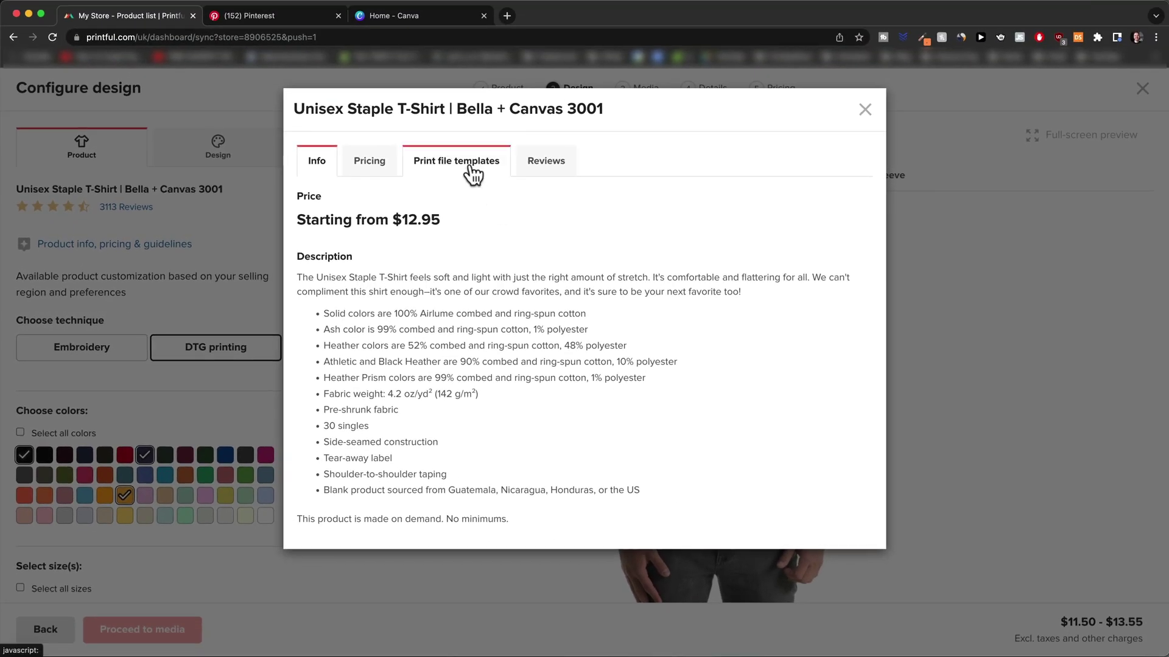
{"action": "left_click", "coordinate": [472, 173]}
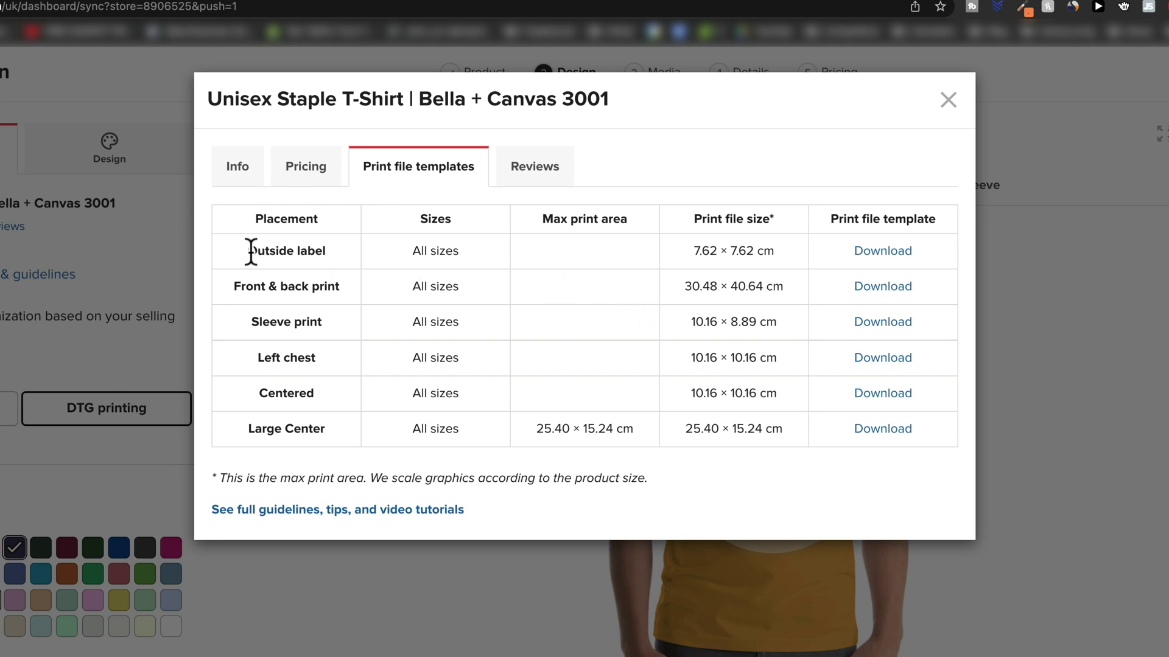
- Check the print file size listed for the outside label placement
{"action": "left_click_drag", "start_coordinate": [247, 251], "coordinate": [314, 250]}
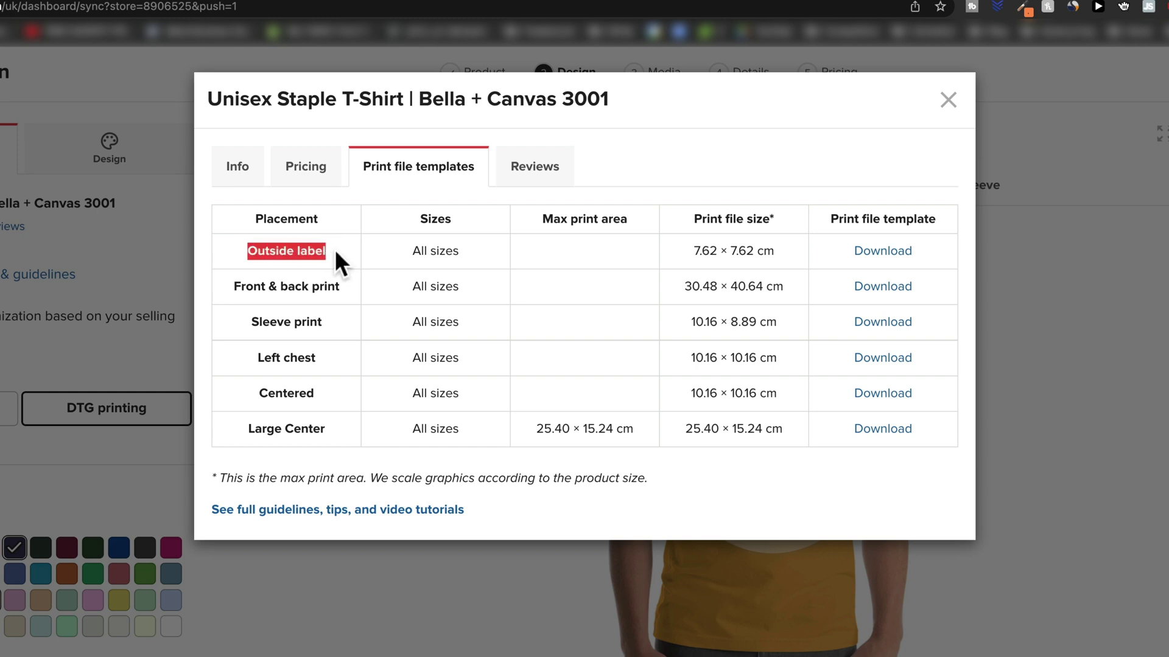
{"action": "left_click_drag", "start_coordinate": [694, 250], "coordinate": [803, 248]}
{"action": "left_click", "coordinate": [709, 251]}
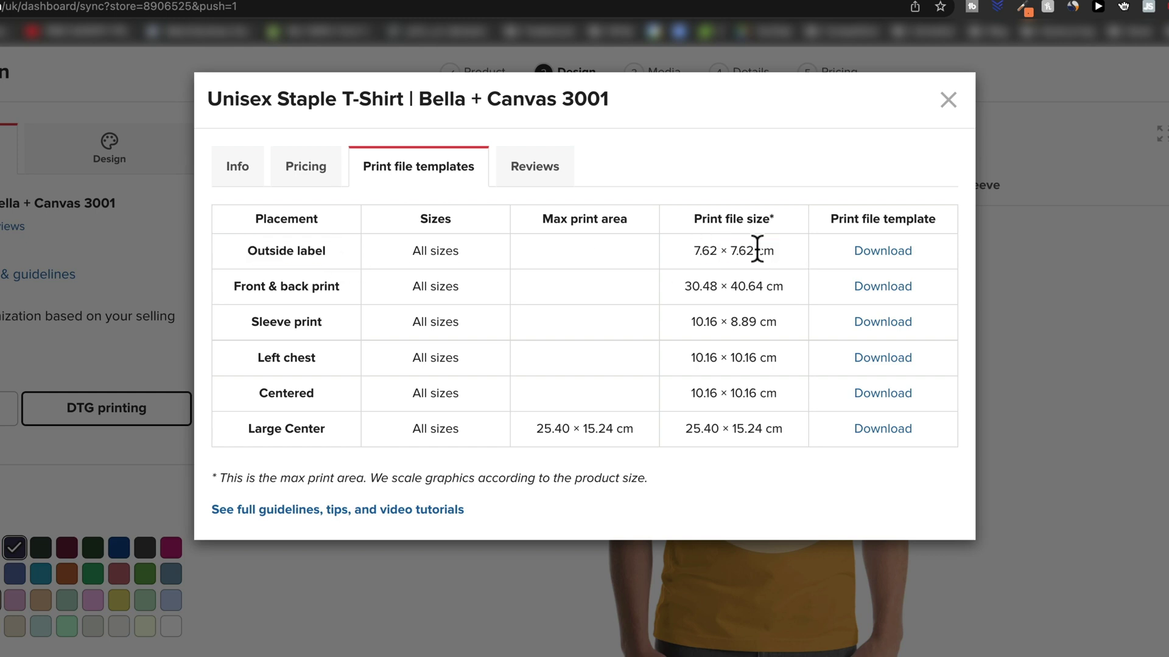
{"action": "left_click_drag", "start_coordinate": [697, 250], "coordinate": [790, 260]}
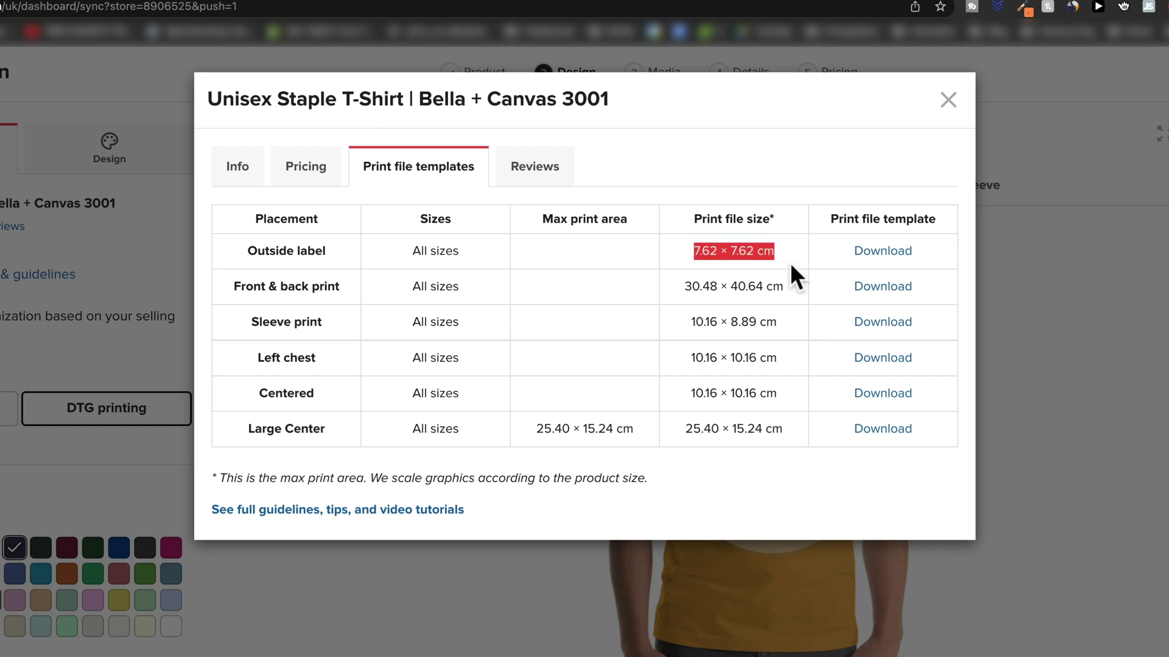
{"action": "left_click", "coordinate": [423, 279]}
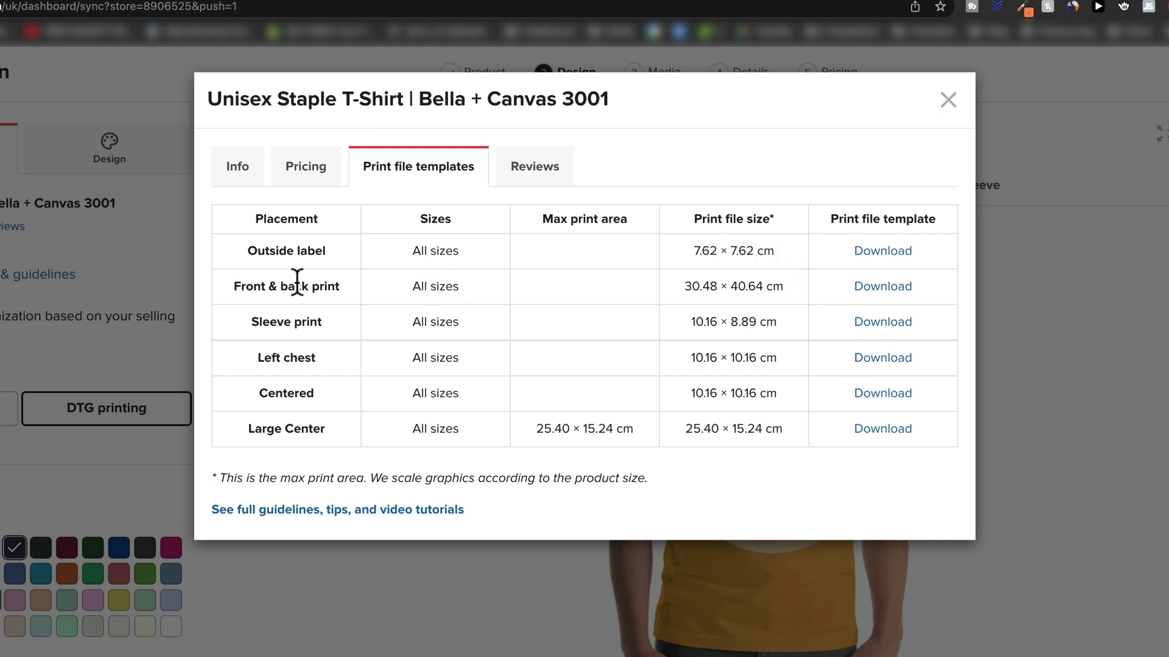
- Check the print file size for the front and back print placement, highlighting its width value
{"action": "left_click_drag", "start_coordinate": [242, 286], "coordinate": [347, 292]}
{"action": "left_click_drag", "start_coordinate": [683, 286], "coordinate": [778, 286]}
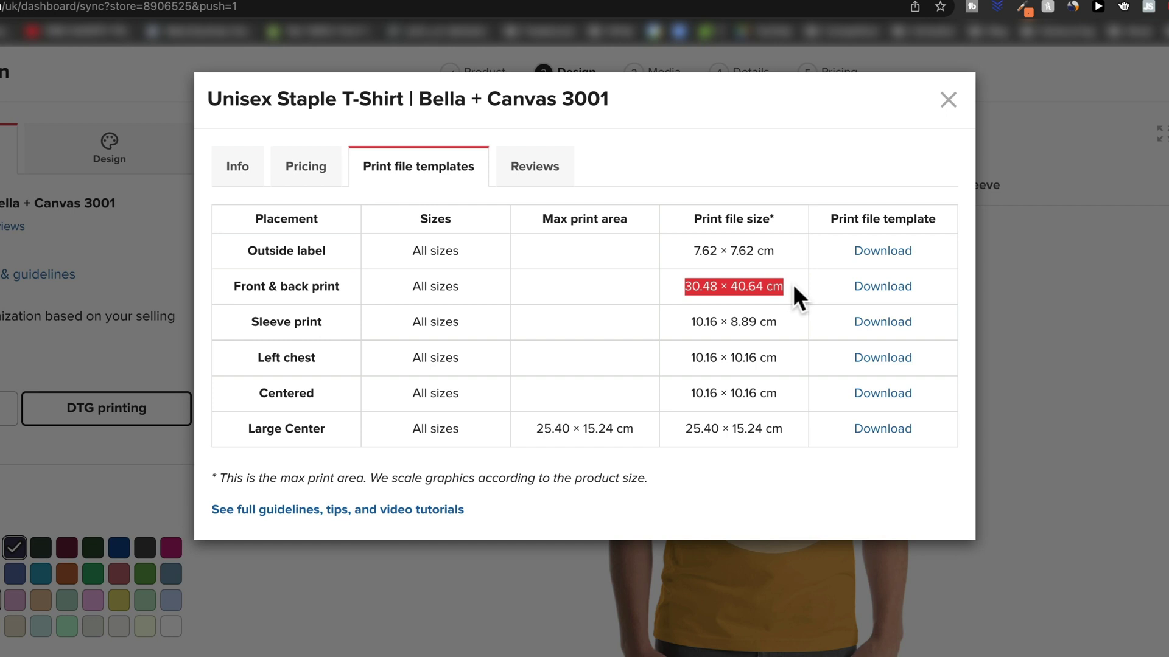
{"action": "left_click", "coordinate": [725, 283]}
{"action": "left_click_drag", "start_coordinate": [685, 286], "coordinate": [707, 286]}
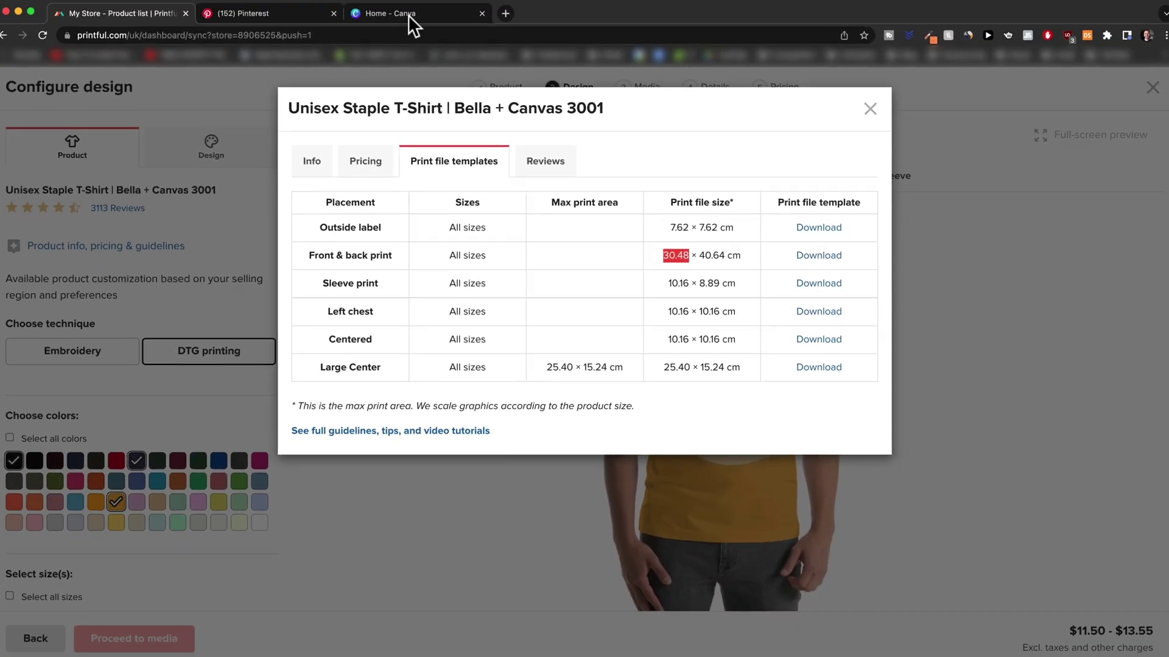
- Switch to Canva and start a custom-size design with centimetres as the unit
{"action": "left_click", "coordinate": [402, 15]}
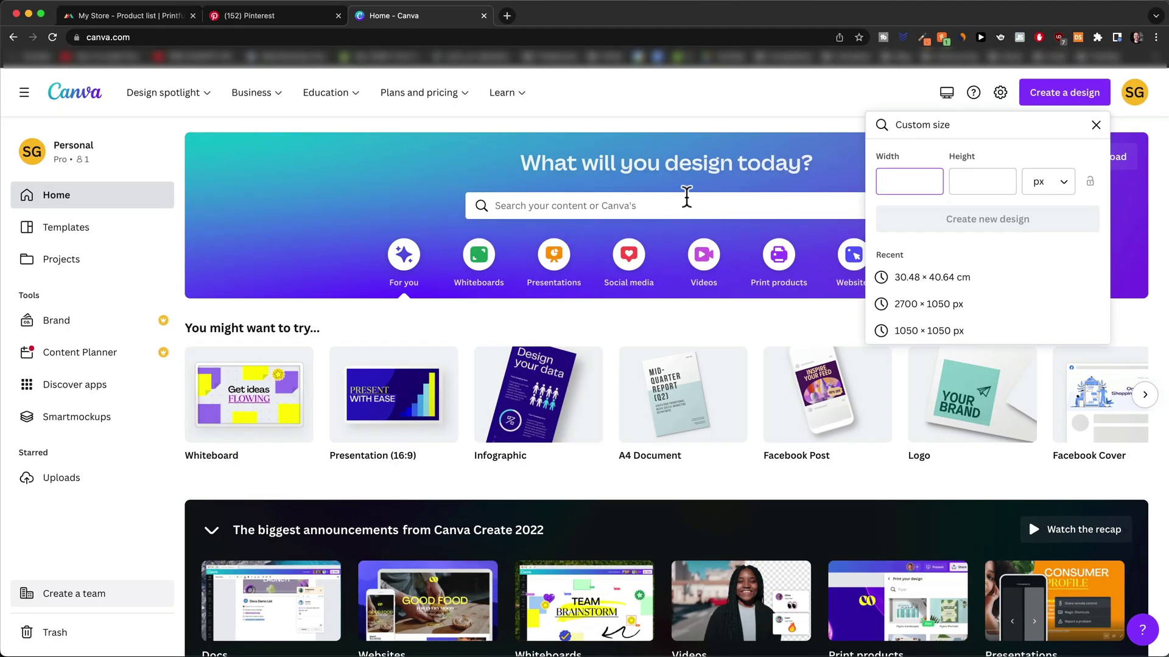
{"action": "left_click", "coordinate": [788, 99]}
{"action": "left_click", "coordinate": [1041, 140]}
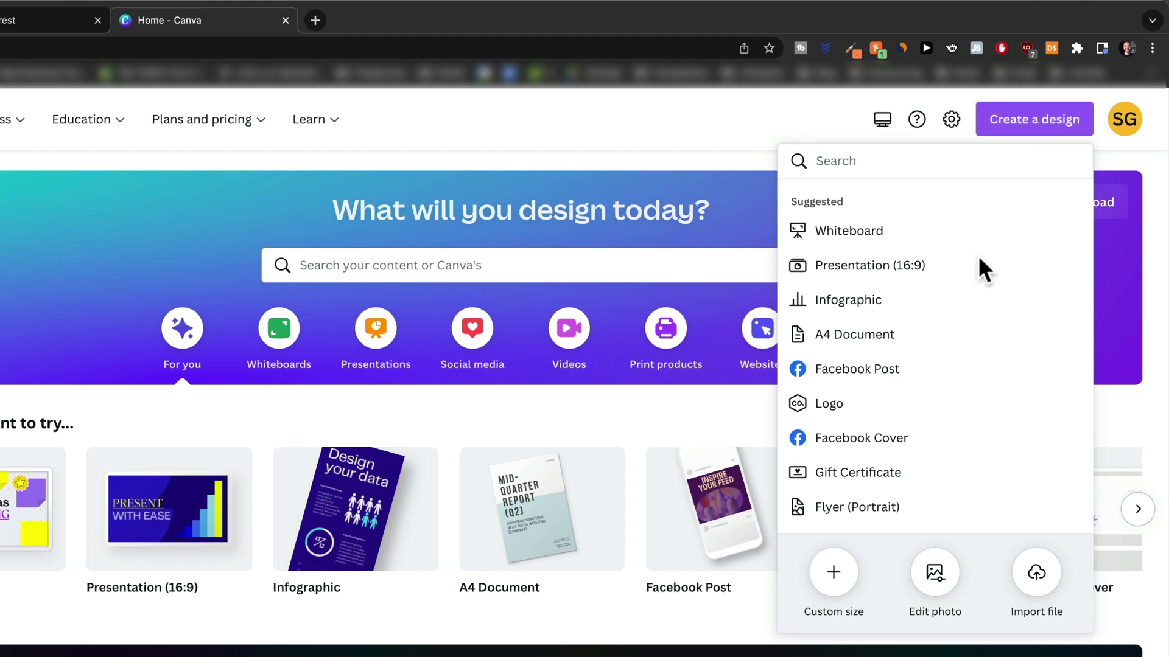
{"action": "left_click", "coordinate": [829, 578]}
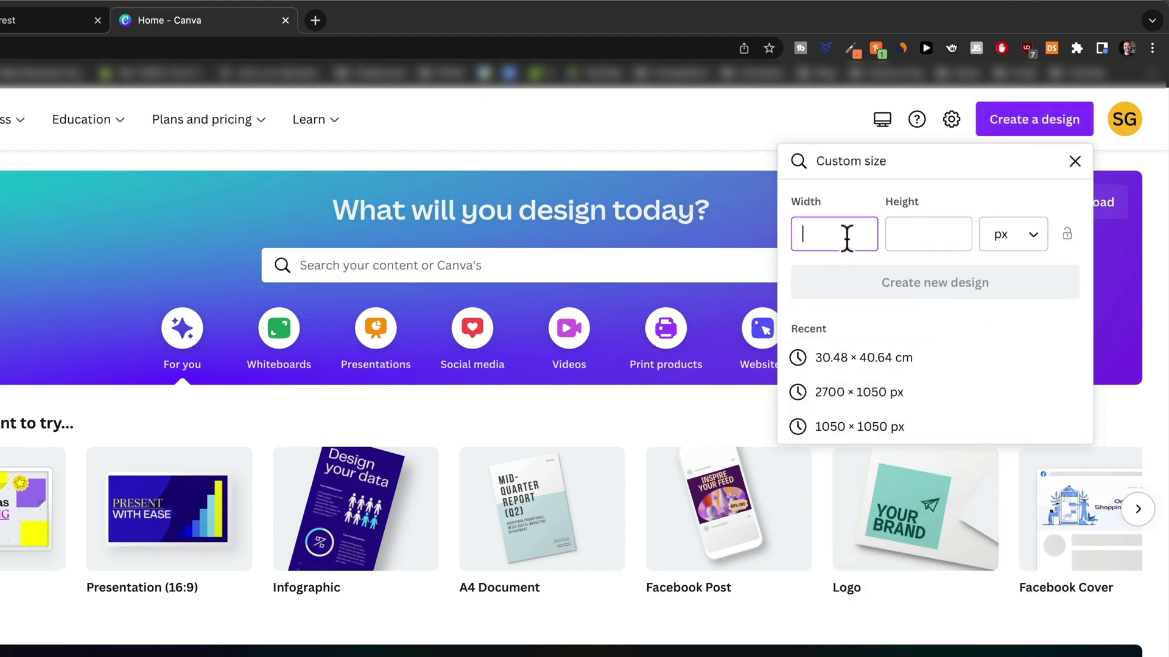
{"action": "left_click", "coordinate": [1016, 249]}
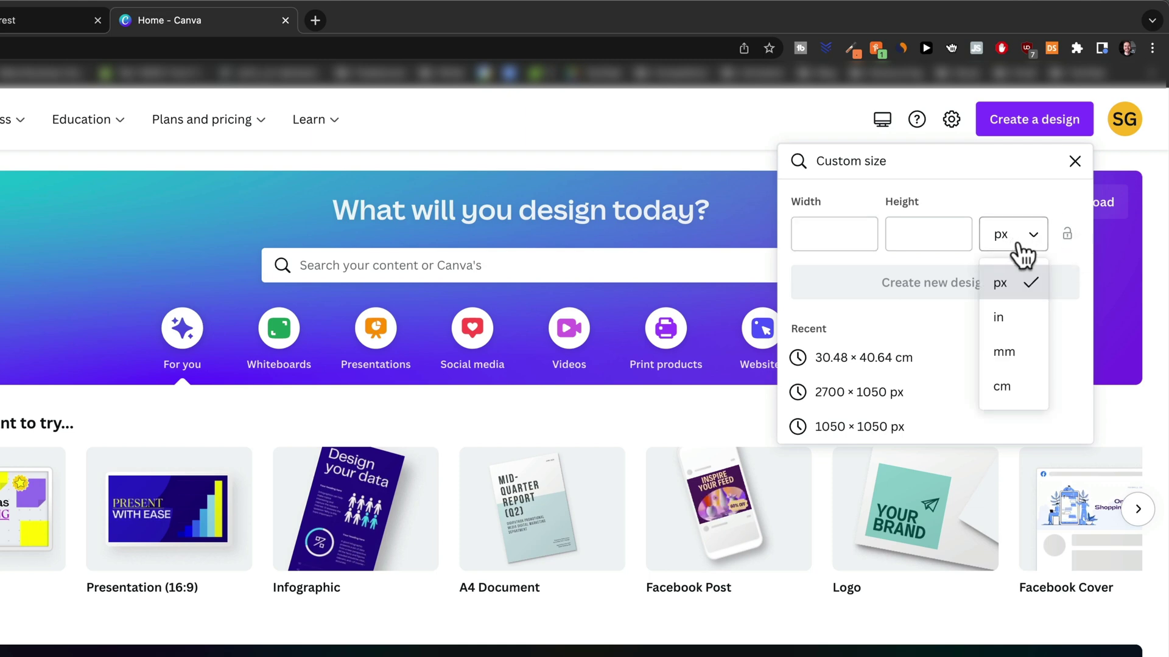
{"action": "left_click", "coordinate": [1012, 393]}
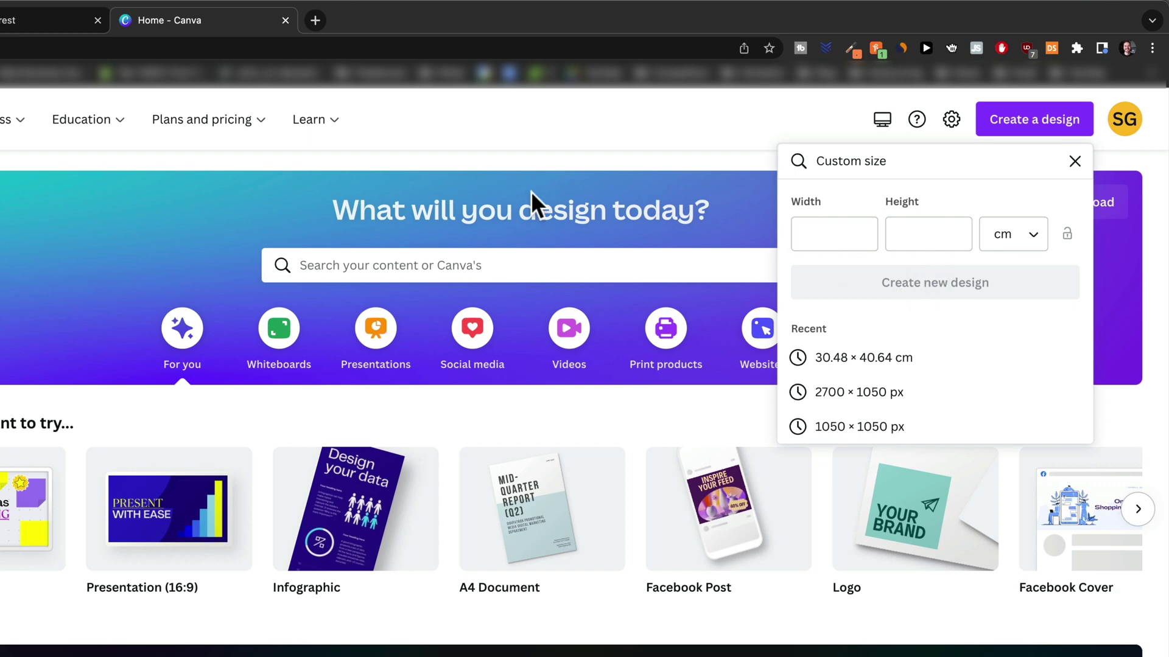
- Create the design with a width of 30.48 cm and a height of 40.64 cm
{"action": "left_click", "coordinate": [831, 237]}
{"action": "type", "text": "30.48"}
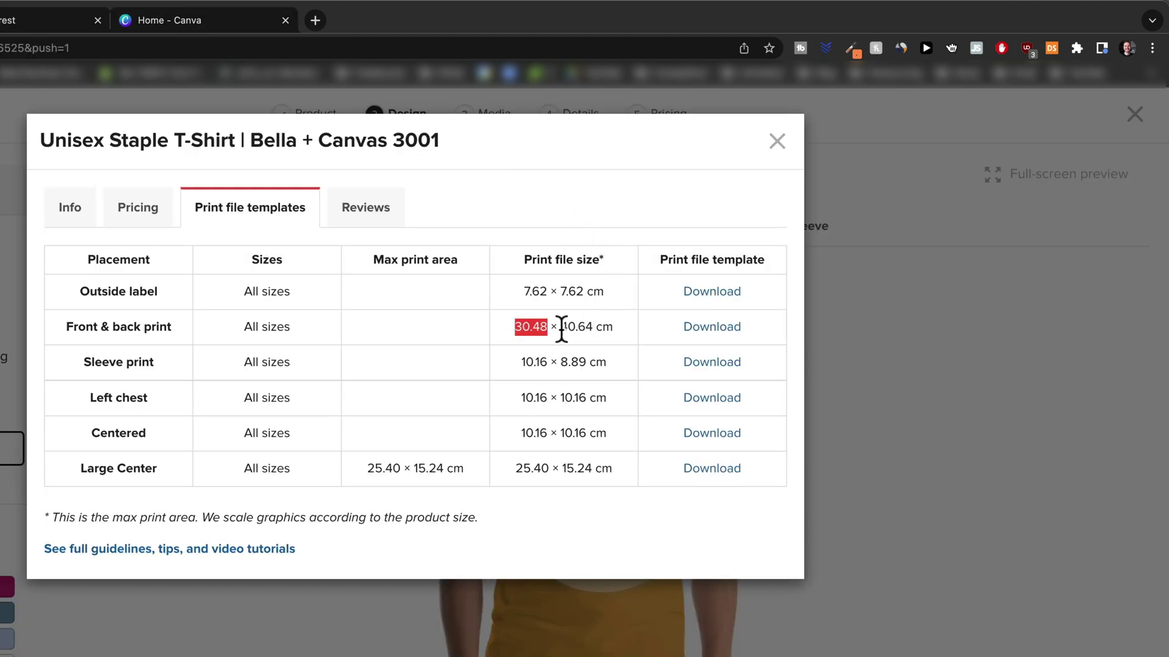
{"action": "left_click_drag", "start_coordinate": [561, 332], "coordinate": [585, 328]}
{"action": "left_click", "coordinate": [137, 23]}
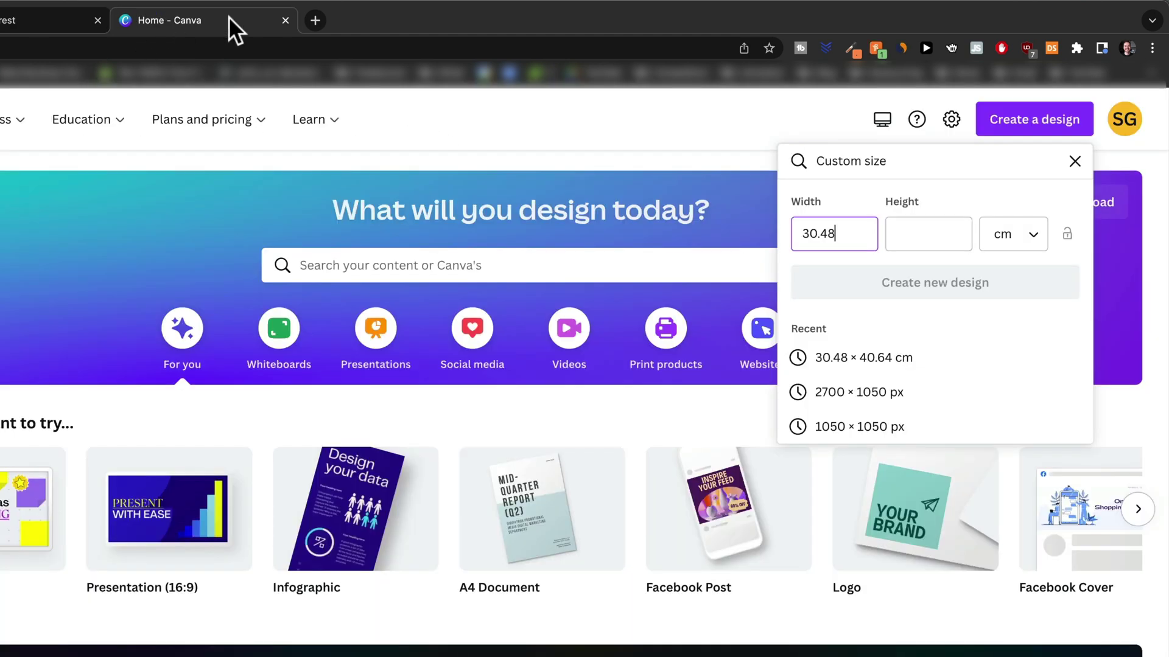
{"action": "left_click", "coordinate": [934, 224]}
{"action": "type", "text": "40.64"}
{"action": "left_click", "coordinate": [937, 287]}
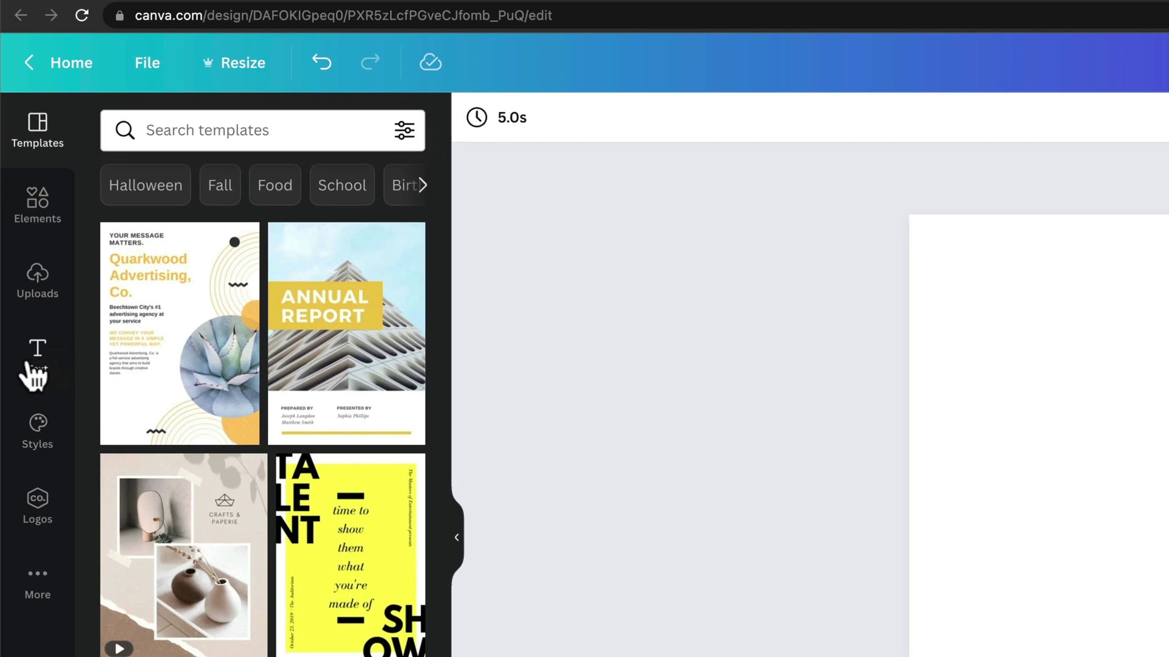
- Add the yellow HUGE SALE font combination to the blank page and enlarge it to nearly the page width
{"action": "left_click", "coordinate": [35, 366]}
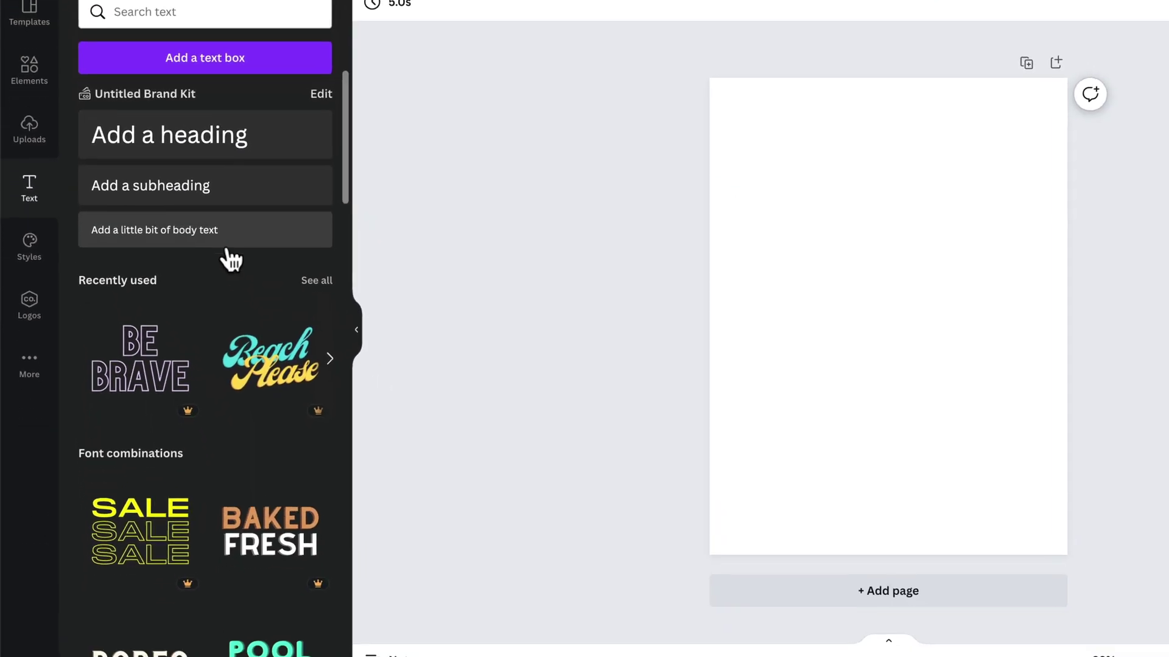
{"action": "scroll", "coordinate": [256, 274], "scroll_direction": "down", "scroll_amount": 5}
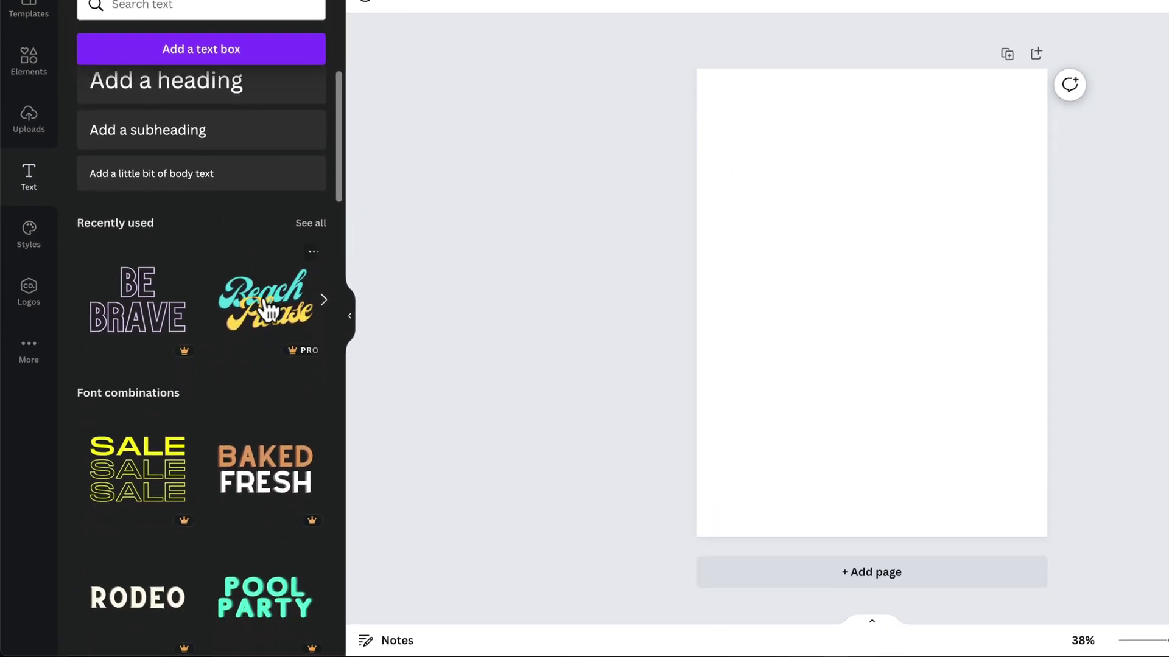
{"action": "scroll", "coordinate": [193, 183], "scroll_direction": "up", "scroll_amount": 1}
{"action": "scroll", "coordinate": [209, 262], "scroll_direction": "down", "scroll_amount": 6}
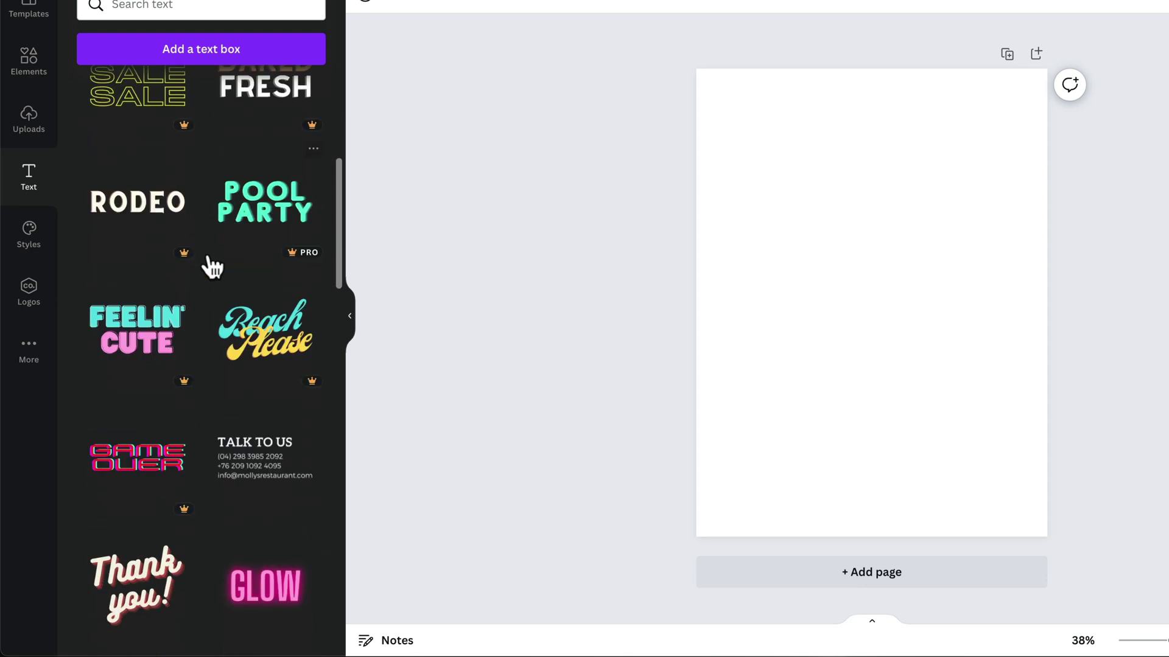
{"action": "scroll", "coordinate": [212, 266], "scroll_direction": "down", "scroll_amount": 8}
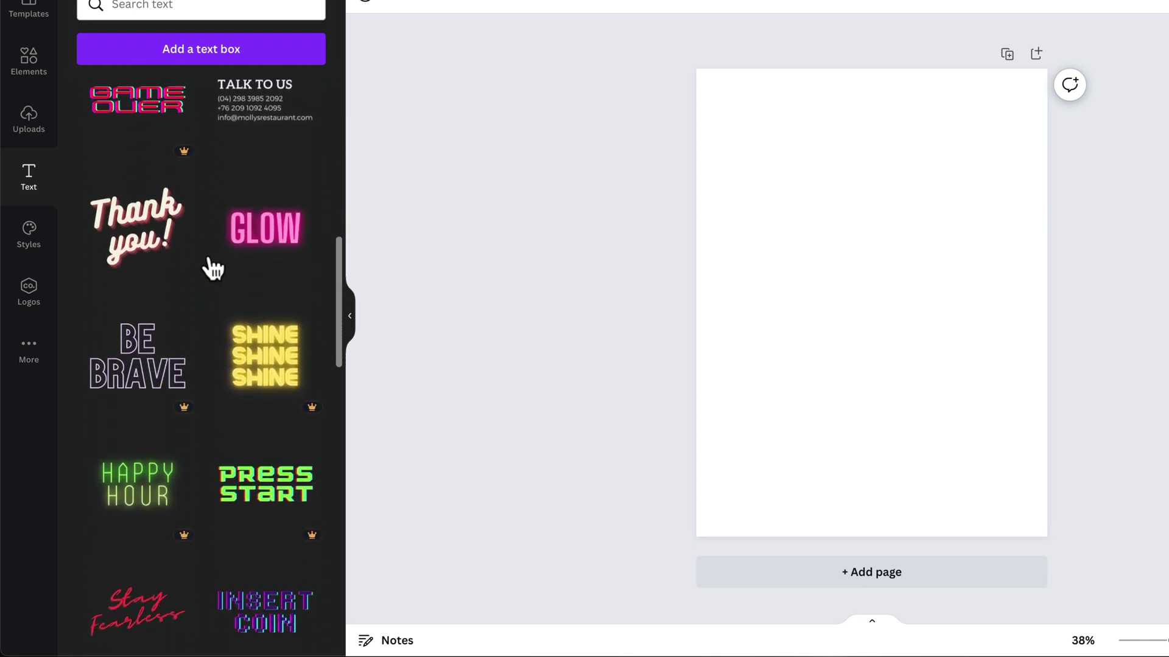
{"action": "scroll", "coordinate": [210, 273], "scroll_direction": "down", "scroll_amount": 4}
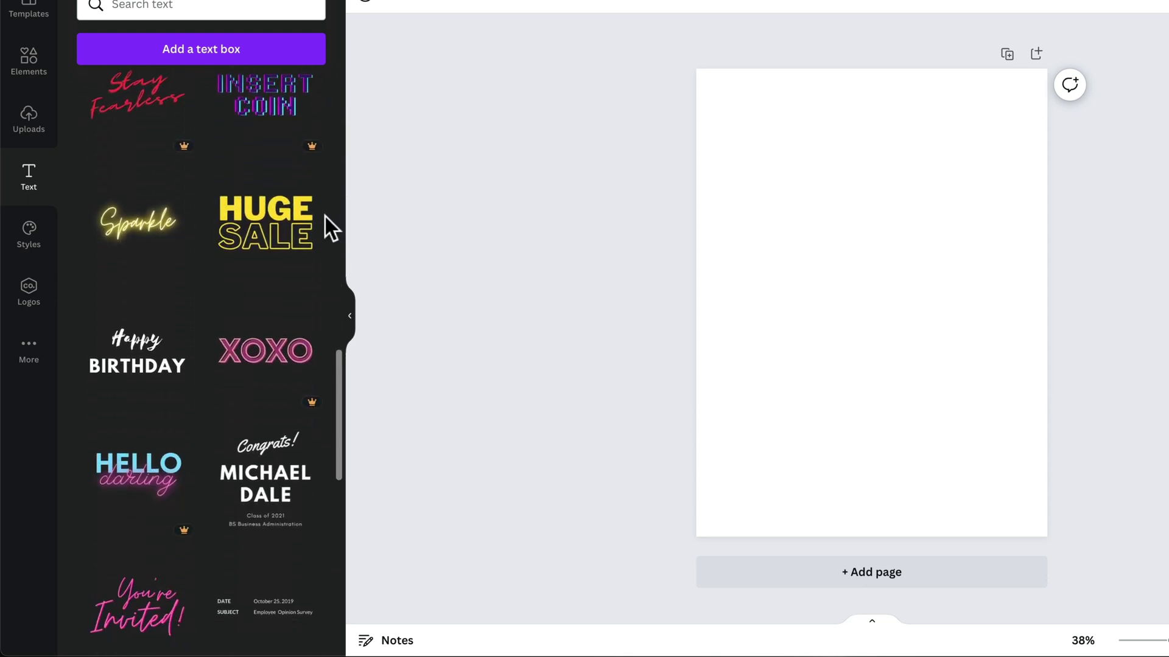
{"action": "left_click", "coordinate": [263, 241]}
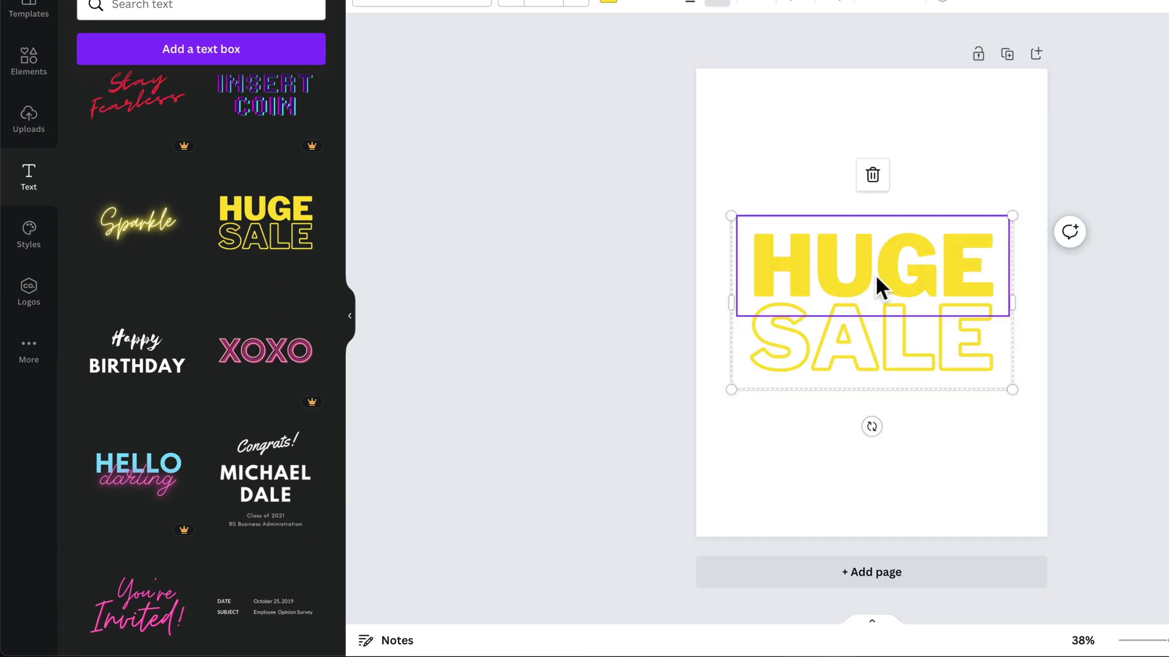
{"action": "left_click_drag", "start_coordinate": [882, 282], "coordinate": [859, 281]}
{"action": "left_click_drag", "start_coordinate": [990, 389], "coordinate": [1029, 408]}
{"action": "left_click_drag", "start_coordinate": [1029, 454], "coordinate": [1028, 455]}
- Recolor the HUGE text red
{"action": "left_click", "coordinate": [908, 322]}
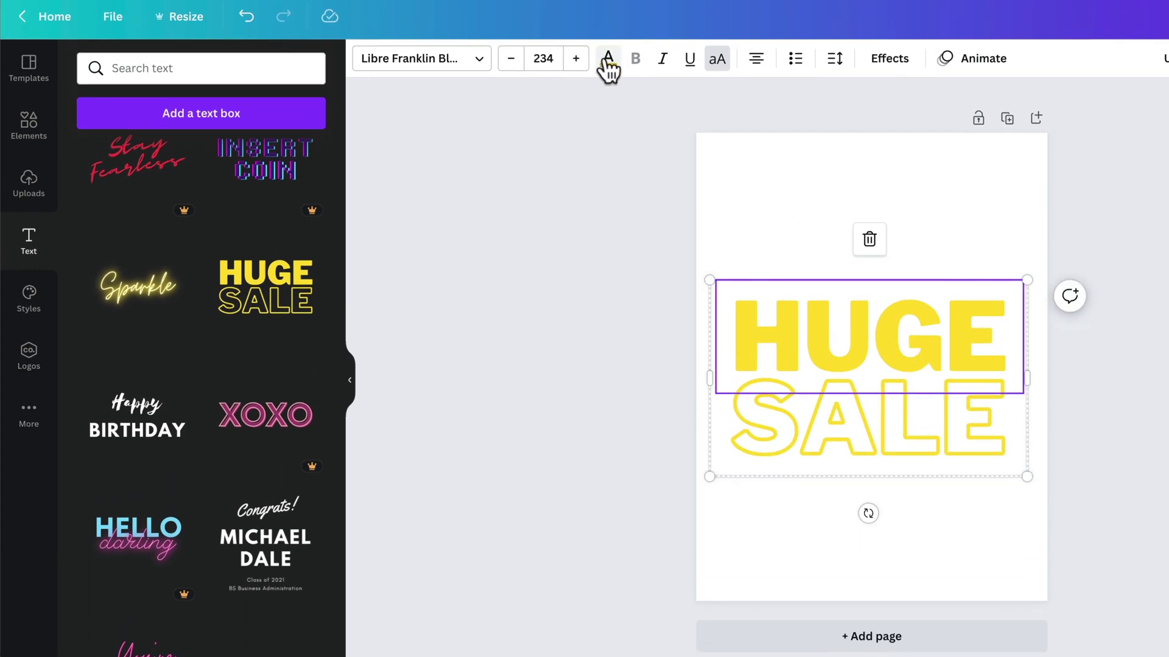
{"action": "left_click", "coordinate": [609, 40]}
{"action": "left_click", "coordinate": [101, 367]}
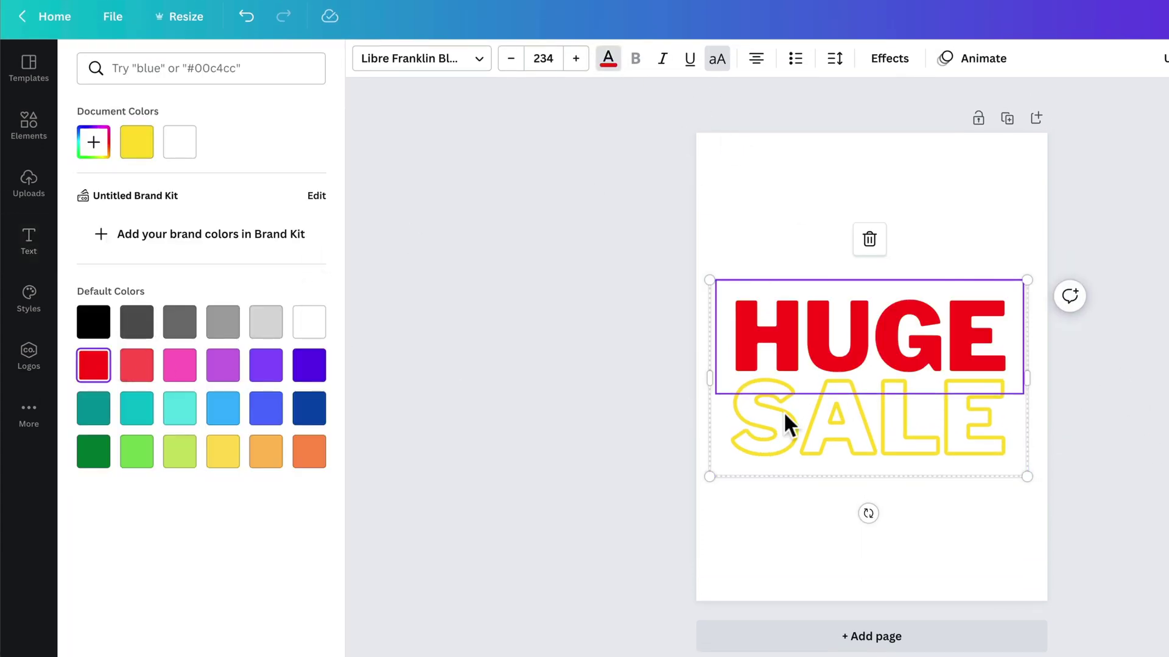
- Replace the outlined word SALE with ONAWH
{"action": "left_click", "coordinate": [808, 425]}
{"action": "double_click", "coordinate": [863, 420]}
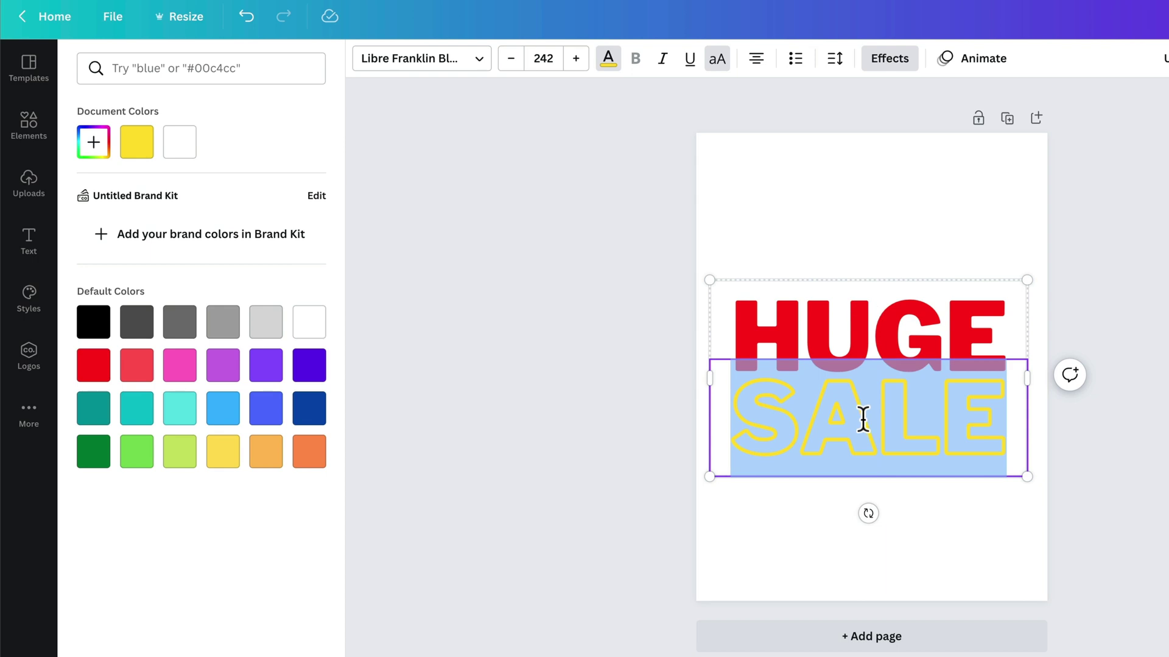
{"action": "type", "text": "ONAWH"}
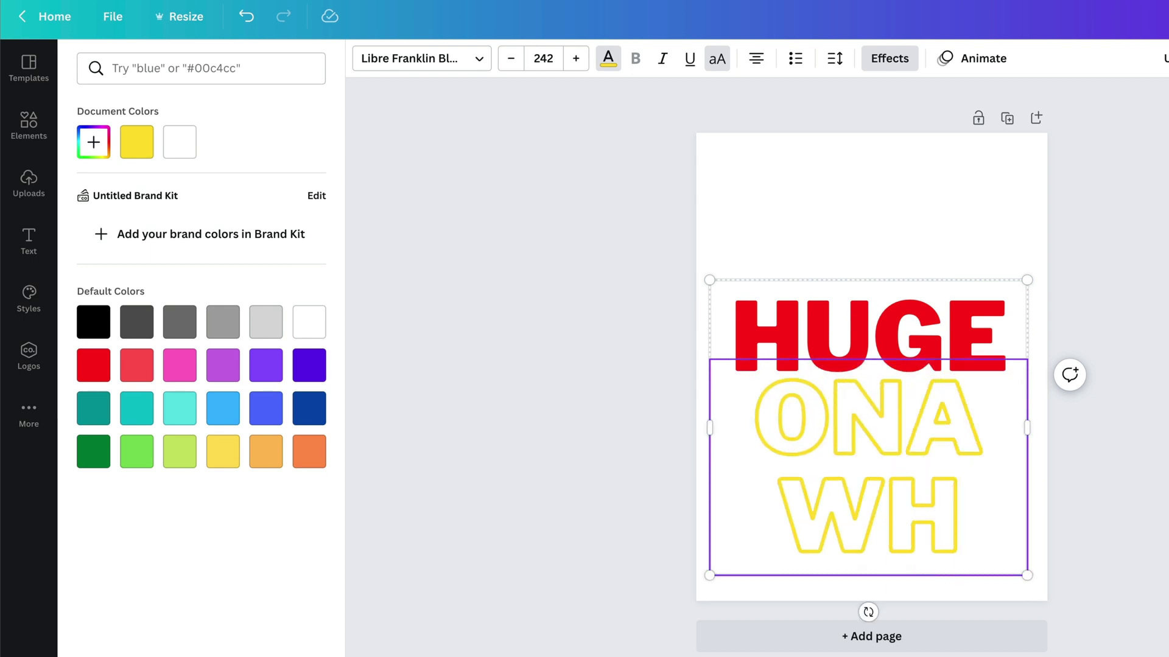
{"action": "key", "text": "Escape"}
{"action": "key", "text": "Escape"}
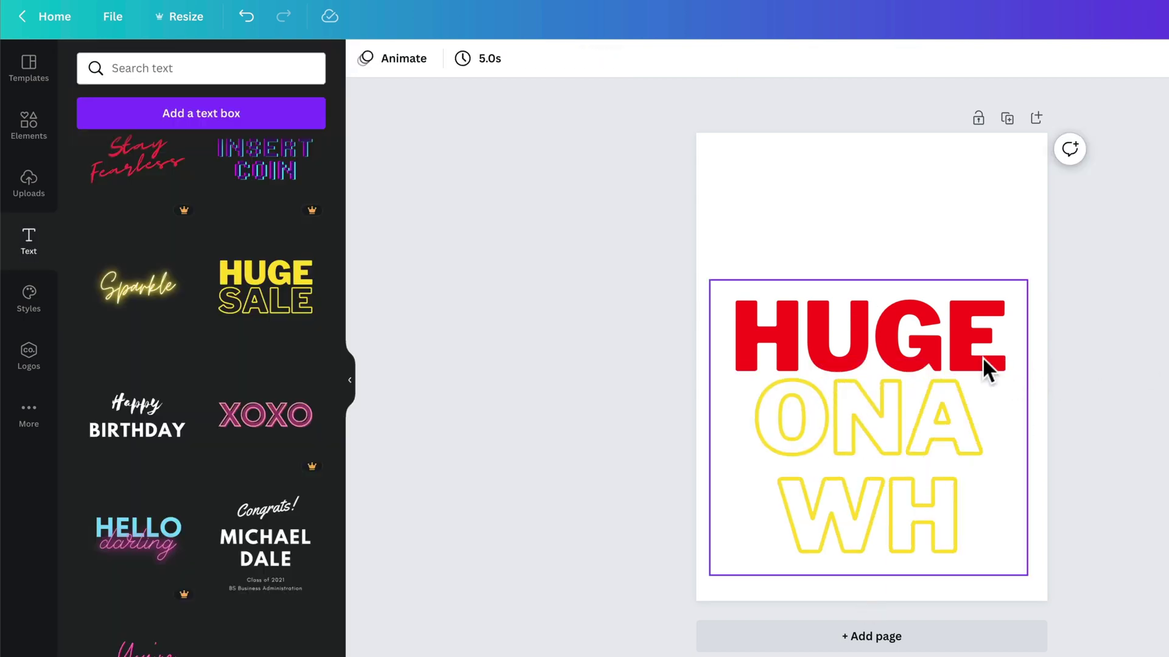
- Delete the outlined text below HUGE and move HUGE to the lower half of the page
{"action": "left_click", "coordinate": [1004, 404]}
{"action": "key", "text": "Delete"}
{"action": "left_click", "coordinate": [932, 350]}
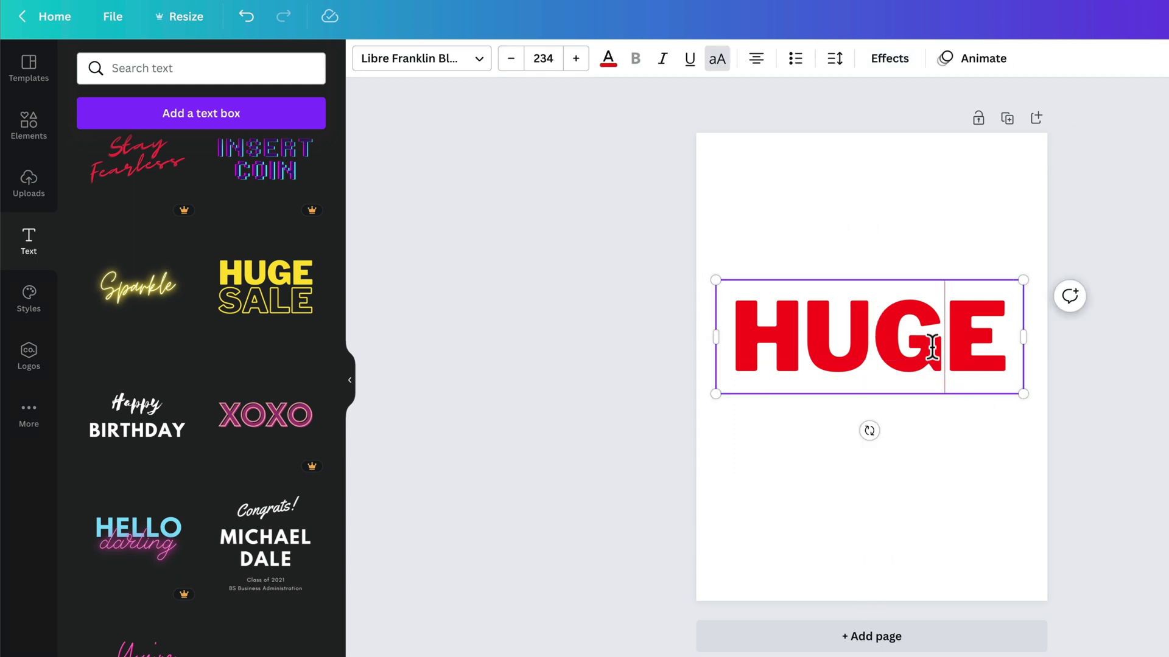
{"action": "left_click_drag", "start_coordinate": [893, 353], "coordinate": [895, 446]}
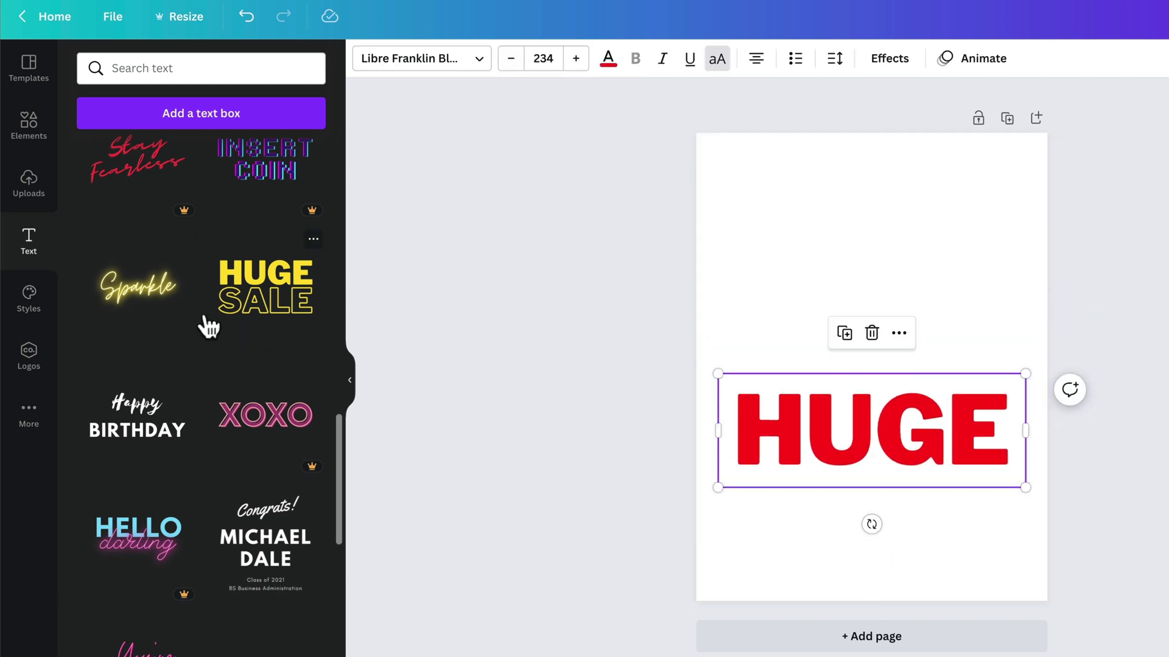
- Search the elements library for yoga
{"action": "left_click", "coordinate": [34, 127]}
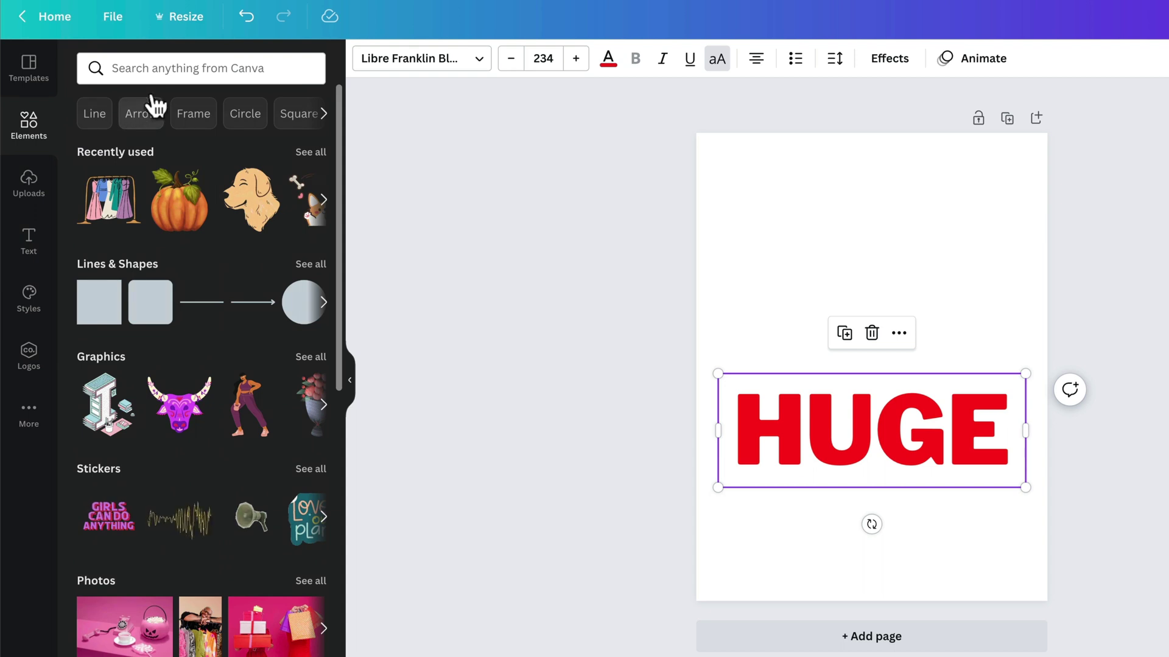
{"action": "left_click", "coordinate": [153, 67]}
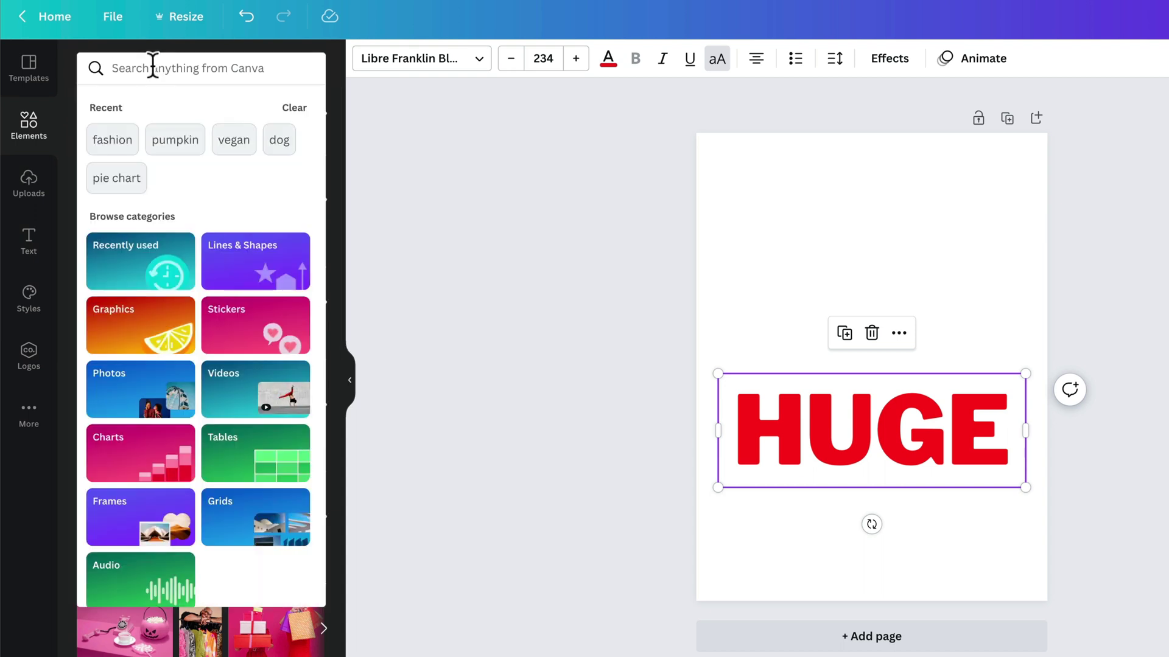
{"action": "type", "text": "yoga"}
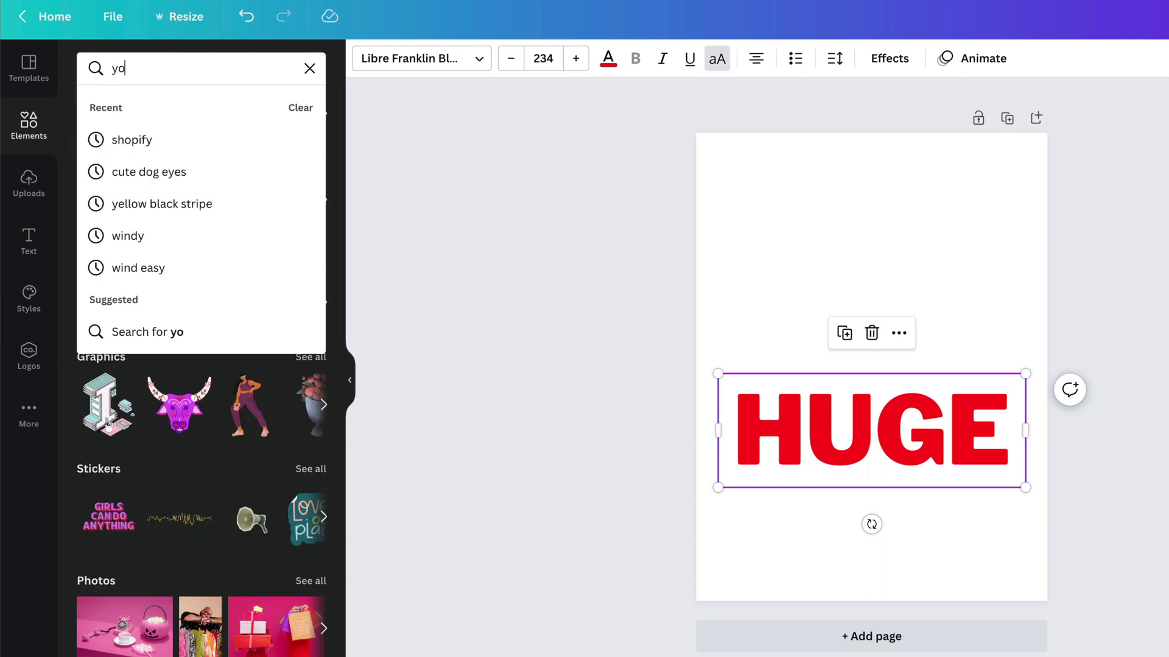
{"action": "key", "text": "Return"}
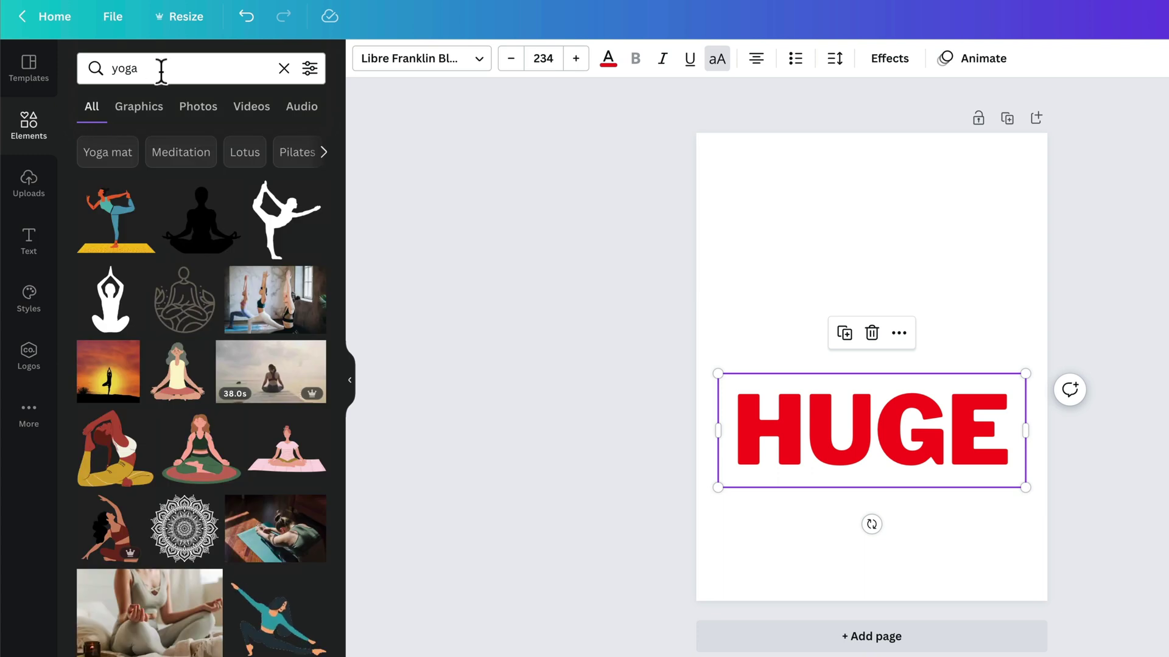
- Add the graphic of the woman stretching in yellow pants, enlarge it and place it above the HUGE text
{"action": "scroll", "coordinate": [158, 335], "scroll_direction": "down", "scroll_amount": 1}
{"action": "scroll", "coordinate": [161, 341], "scroll_direction": "down", "scroll_amount": 1}
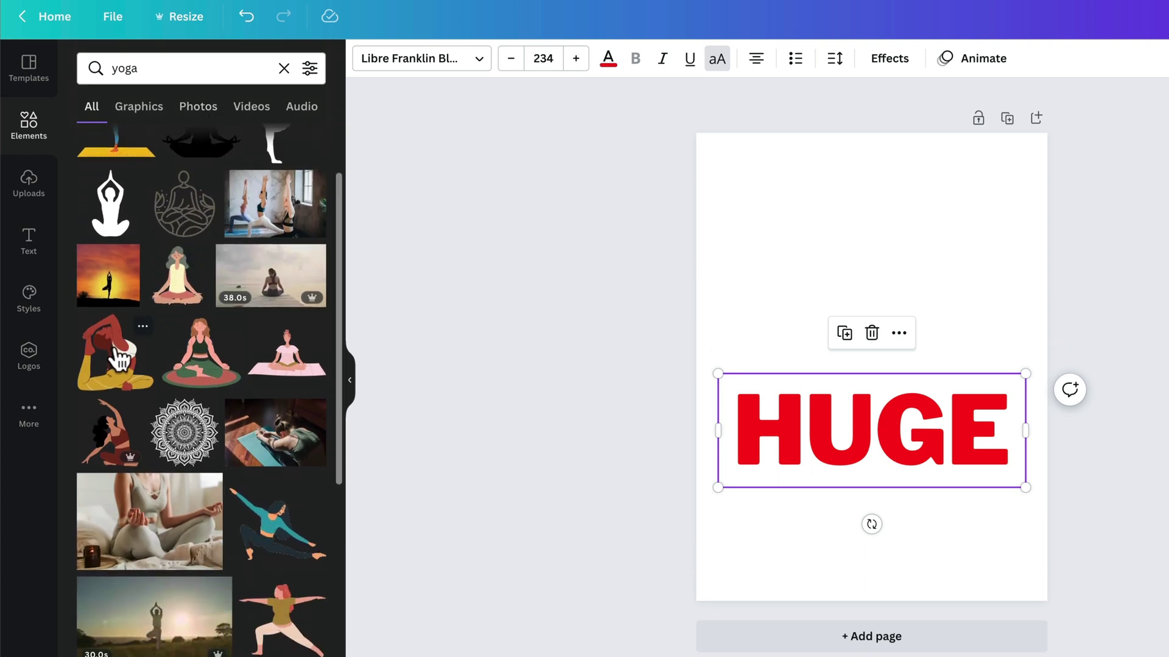
{"action": "left_click", "coordinate": [117, 352]}
{"action": "left_click_drag", "start_coordinate": [887, 369], "coordinate": [859, 283]}
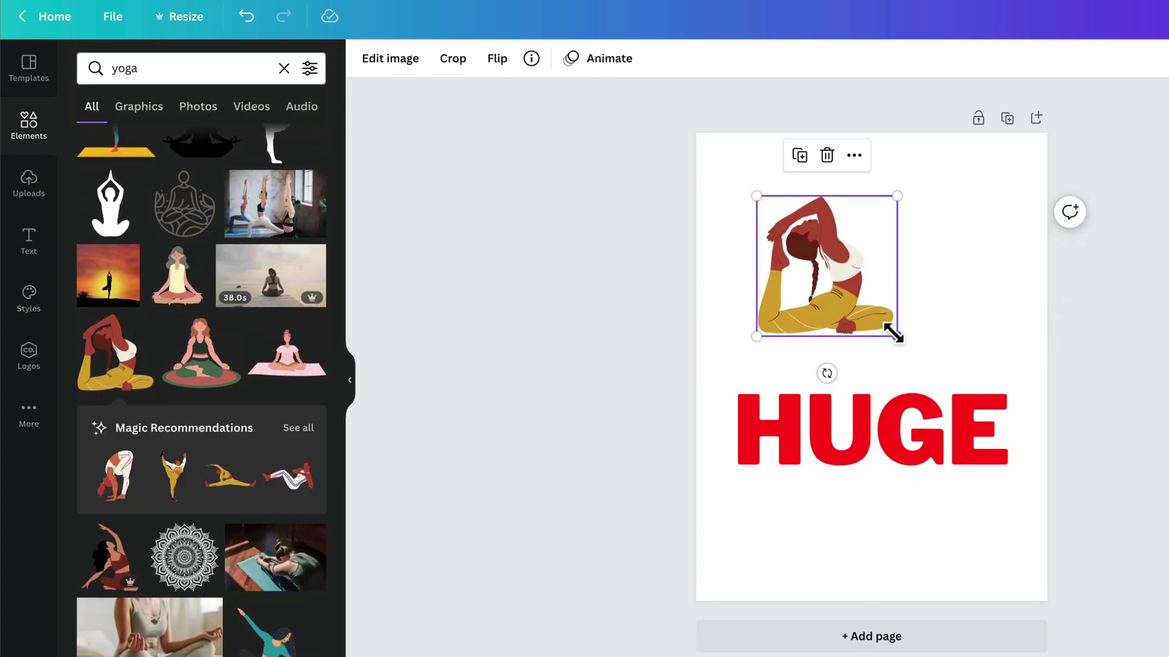
{"action": "left_click_drag", "start_coordinate": [897, 336], "coordinate": [966, 384]}
{"action": "left_click_drag", "start_coordinate": [883, 310], "coordinate": [891, 286]}
- Replace the word HUGE with YOGI
{"action": "double_click", "coordinate": [889, 417]}
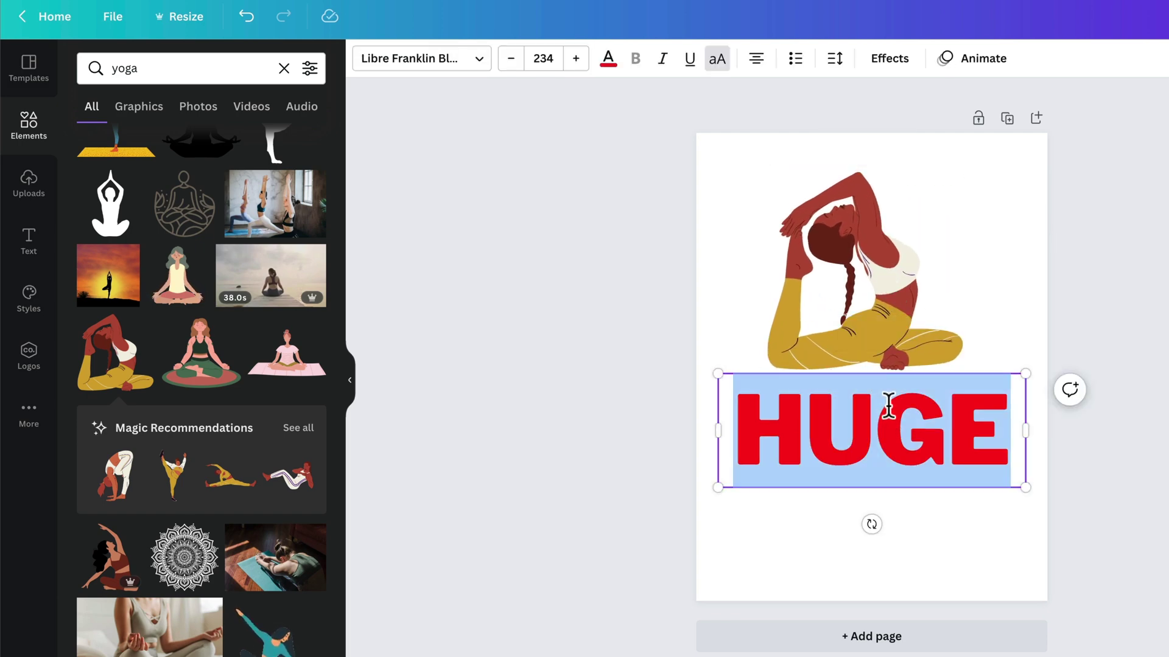
{"action": "type", "text": "YOGI"}
{"action": "left_click", "coordinate": [1165, 500]}
- Recolor the YOGI text with the reddish-brown sampled from the yoga figure's skin
{"action": "left_click", "coordinate": [905, 436]}
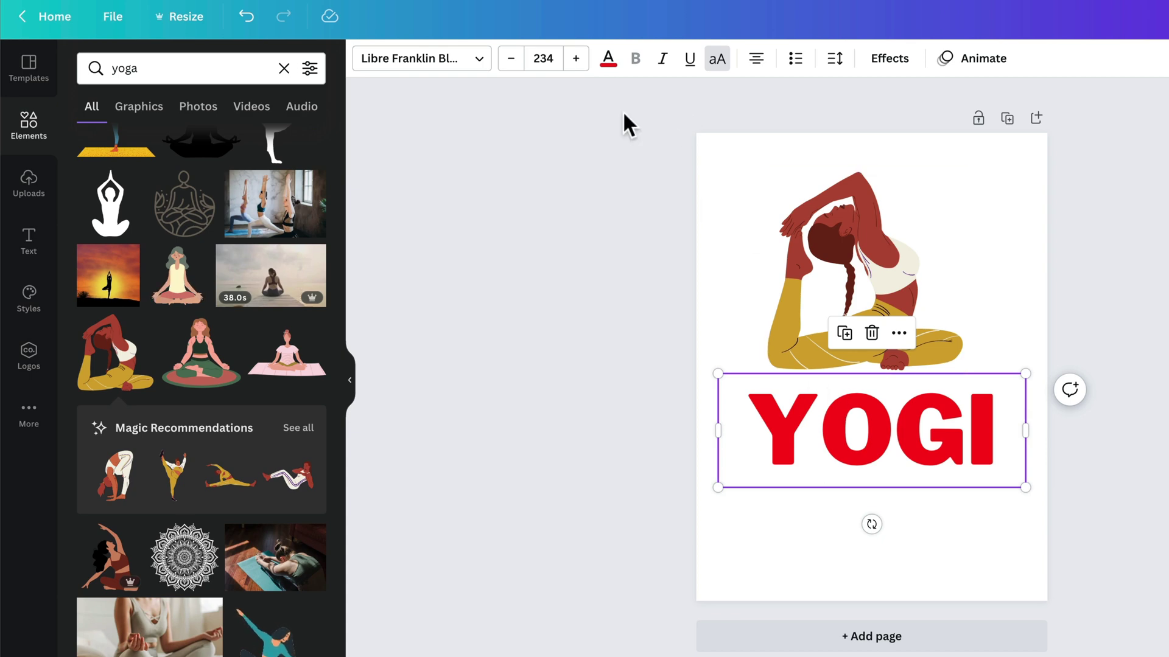
{"action": "left_click", "coordinate": [608, 59]}
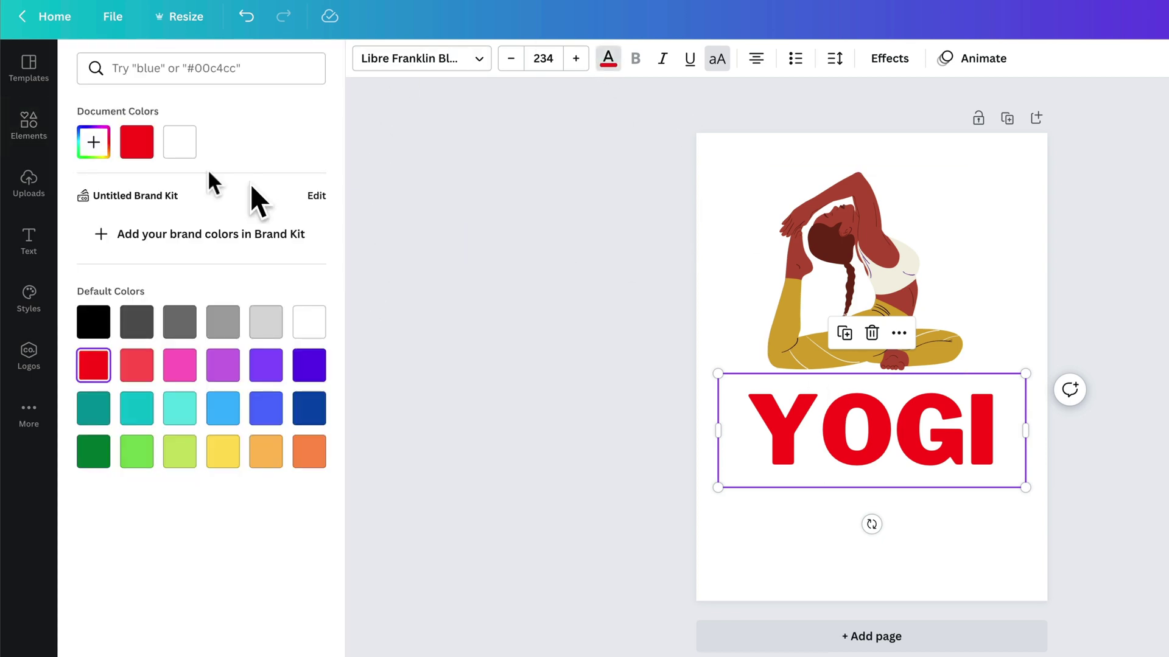
{"action": "left_click", "coordinate": [107, 153]}
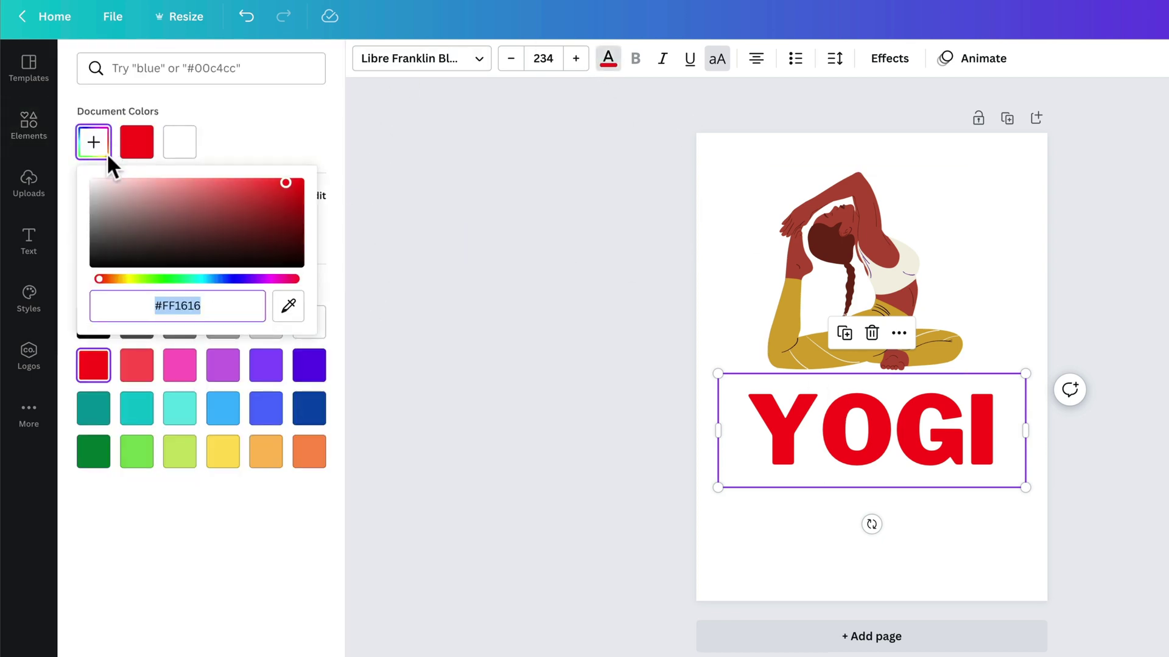
{"action": "left_click", "coordinate": [286, 304]}
{"action": "left_click", "coordinate": [868, 224]}
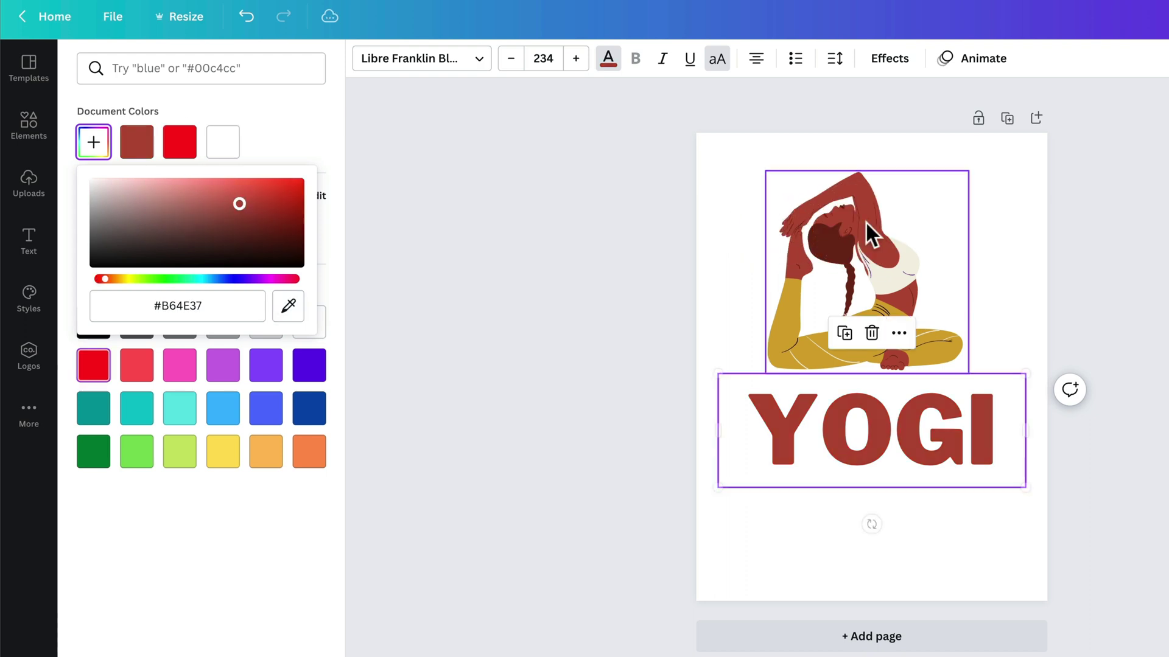
- Enlarge the YOGI text and the yoga figure, and reposition them so the figure sits centered above the text
{"action": "left_click", "coordinate": [919, 448]}
{"action": "left_click_drag", "start_coordinate": [919, 449], "coordinate": [915, 485]}
{"action": "left_click_drag", "start_coordinate": [1020, 521], "coordinate": [1063, 549]}
{"action": "left_click", "coordinate": [913, 347]}
{"action": "left_click_drag", "start_coordinate": [970, 375], "coordinate": [1040, 431]}
{"action": "left_click_drag", "start_coordinate": [918, 357], "coordinate": [900, 334]}
{"action": "left_click", "coordinate": [1103, 359]}
{"action": "left_click_drag", "start_coordinate": [889, 472], "coordinate": [889, 493]}
{"action": "left_click_drag", "start_coordinate": [887, 355], "coordinate": [886, 369]}
{"action": "left_click", "coordinate": [1079, 360]}
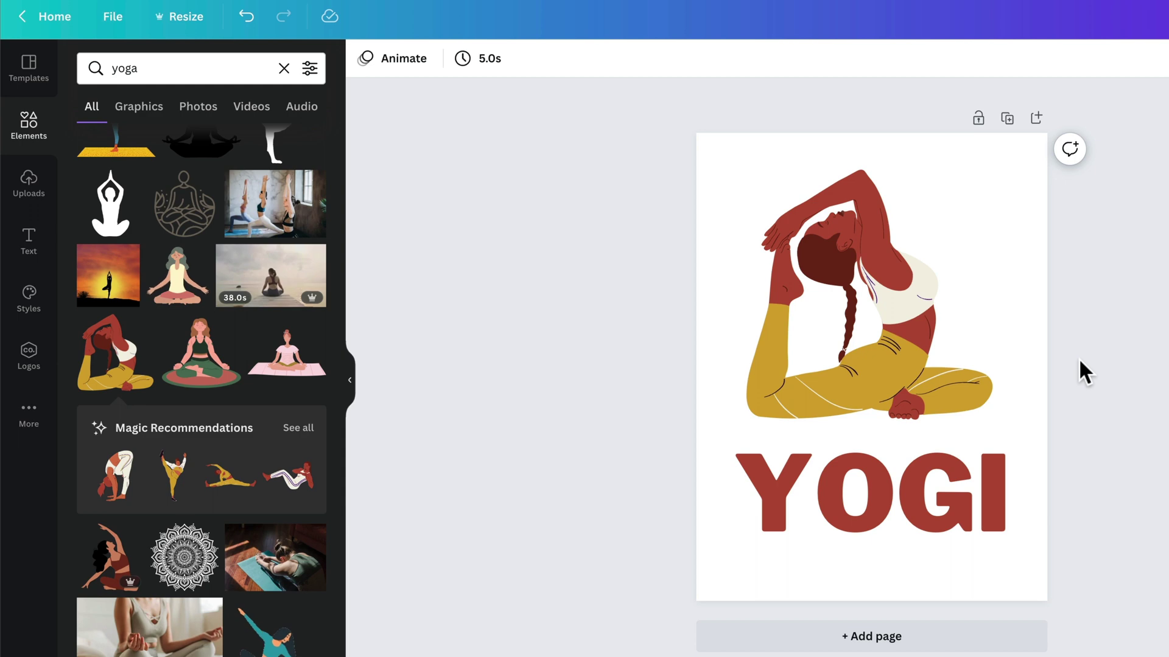
{"action": "left_click", "coordinate": [946, 490]}
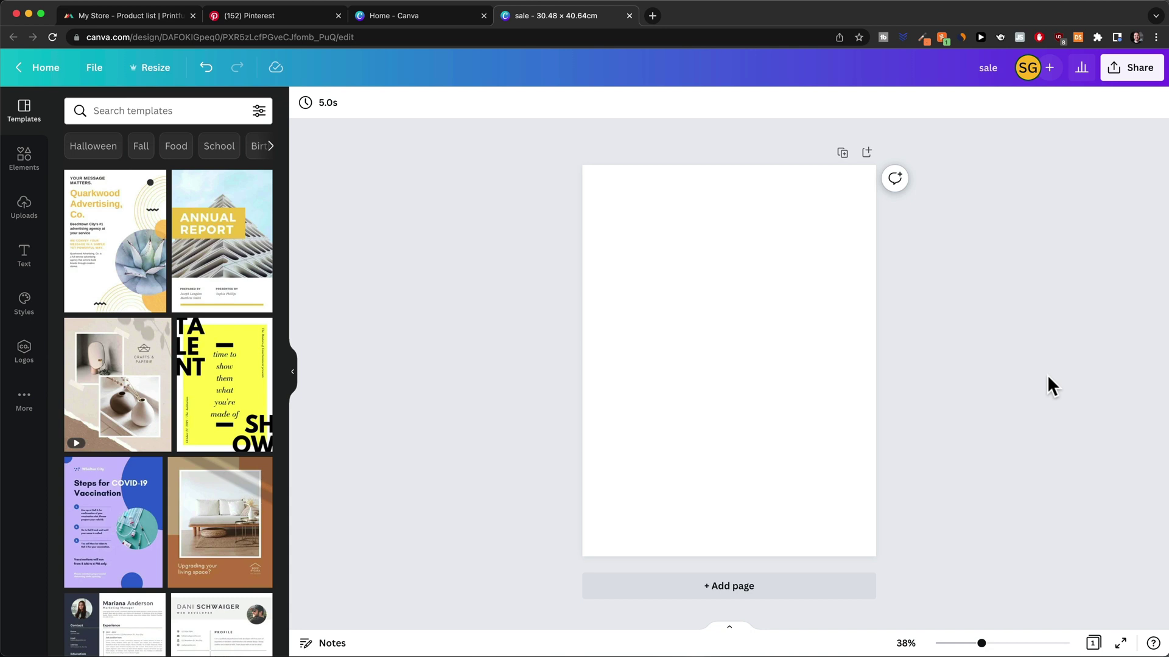
- Examine the Think Pawsitive shirt among Pinterest's dog owner T-shirt pins for inspiration, and return to the blank Canva design
{"action": "left_click", "coordinate": [262, 16]}
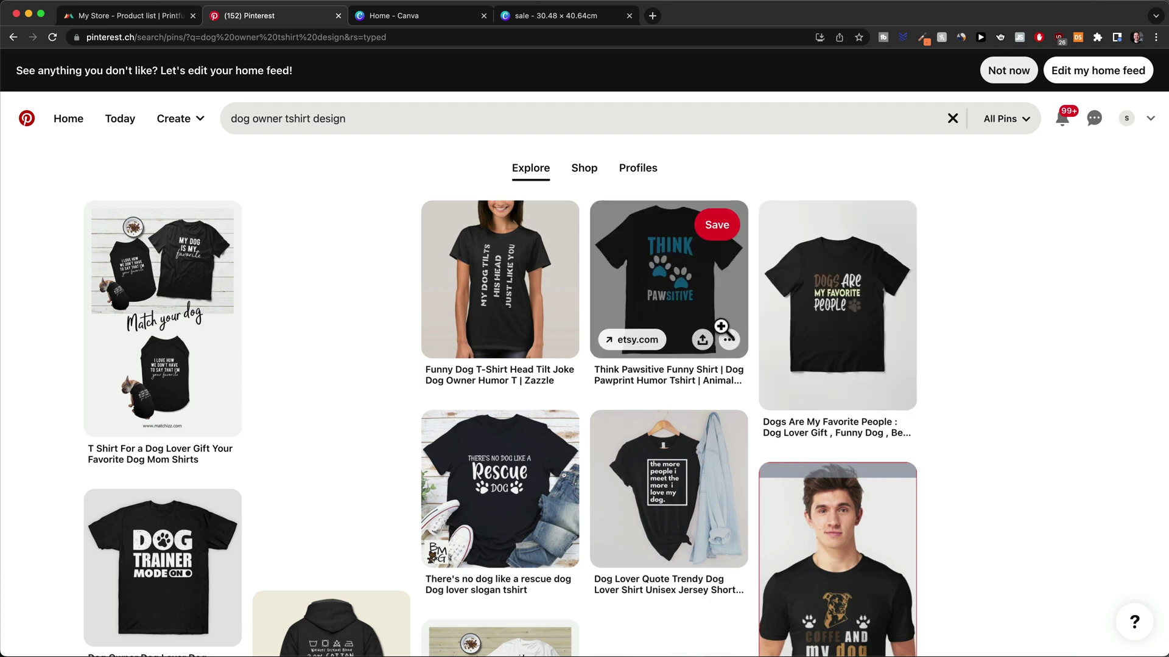
{"action": "scroll", "coordinate": [623, 212], "scroll_direction": "up", "scroll_amount": 5}
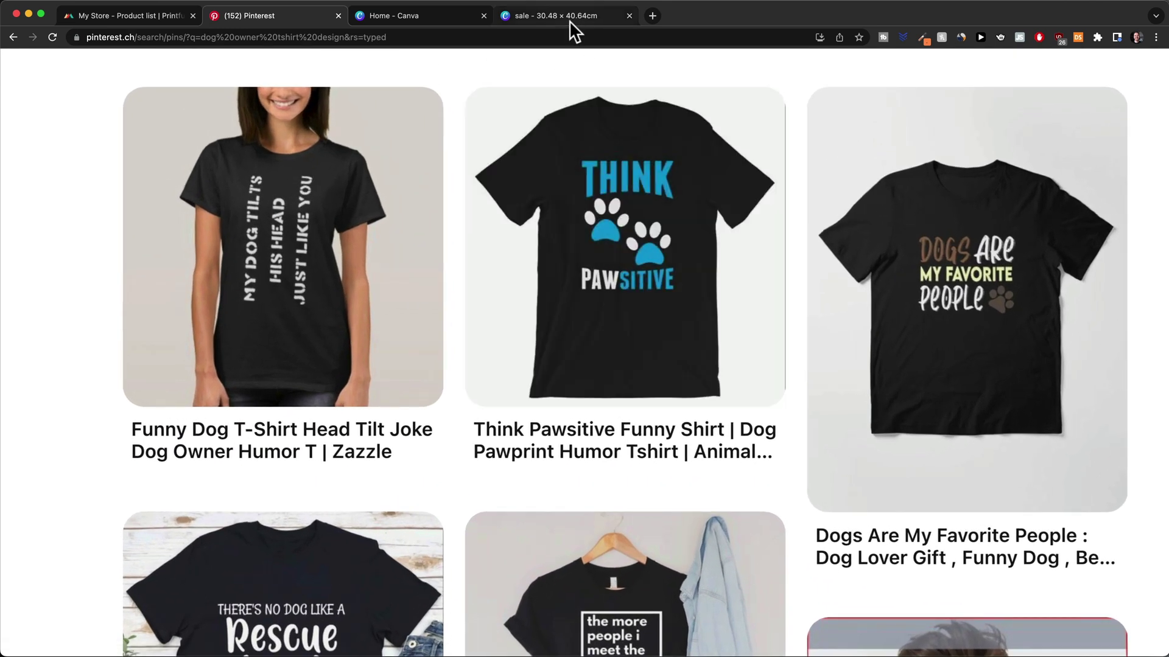
{"action": "left_click", "coordinate": [569, 18]}
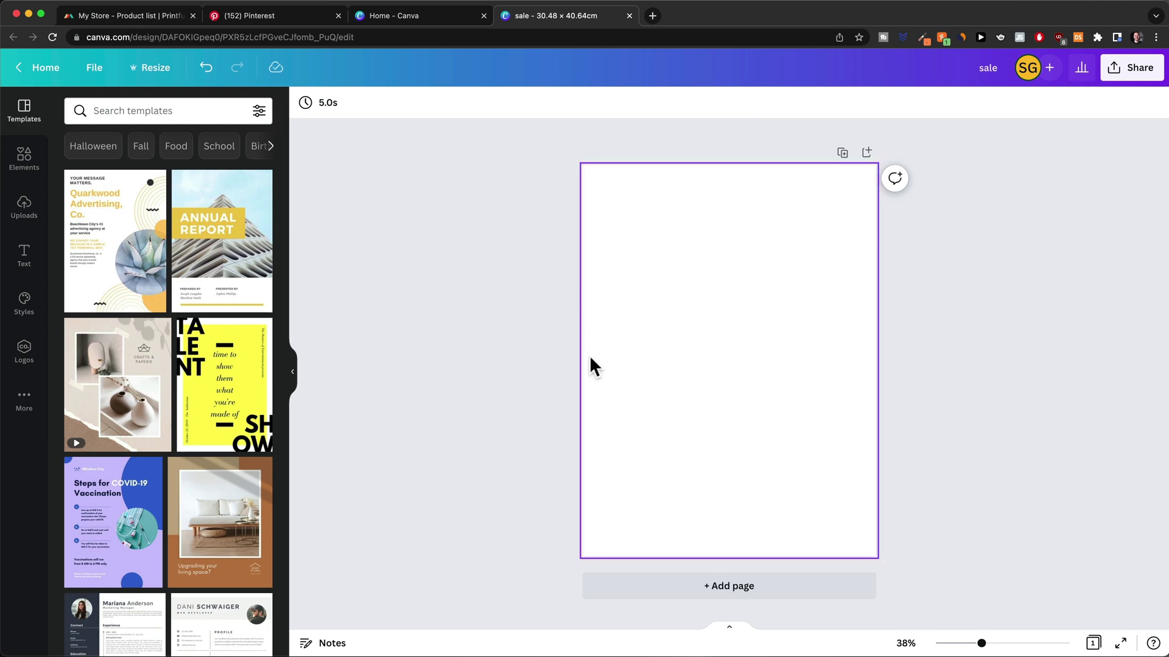
- Add a heading to the blank page with the text "think"
{"action": "left_click", "coordinate": [25, 255]}
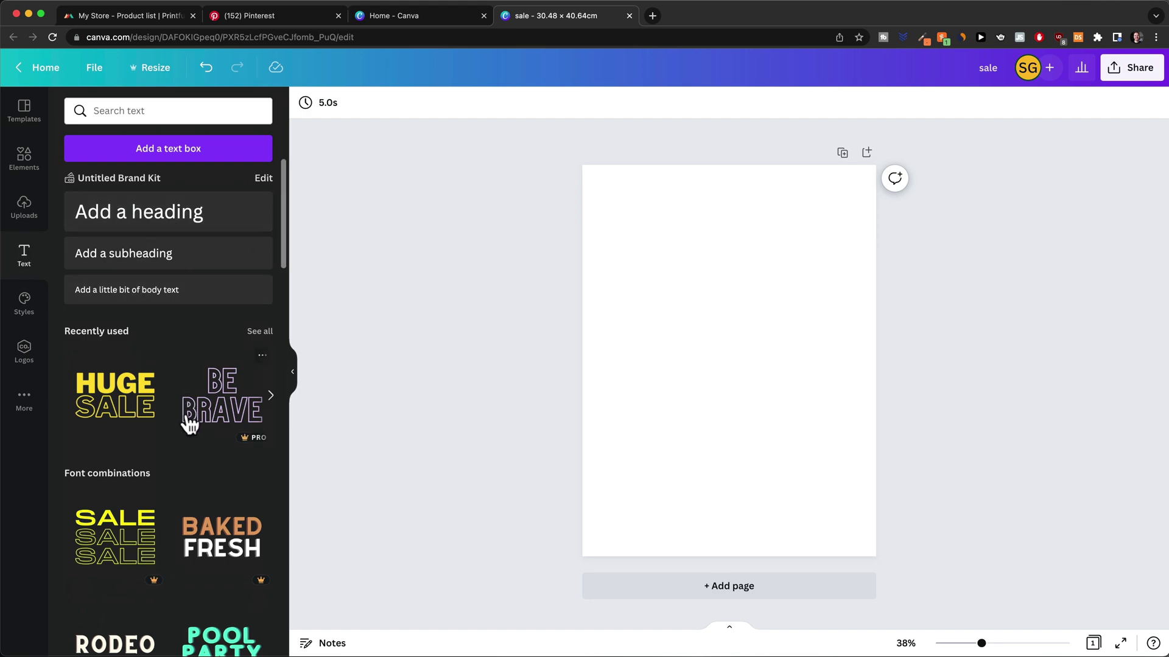
{"action": "scroll", "coordinate": [231, 324], "scroll_direction": "down", "scroll_amount": 10}
{"action": "scroll", "coordinate": [201, 353], "scroll_direction": "down", "scroll_amount": 4}
{"action": "scroll", "coordinate": [185, 378], "scroll_direction": "up", "scroll_amount": 14}
{"action": "left_click", "coordinate": [163, 224]}
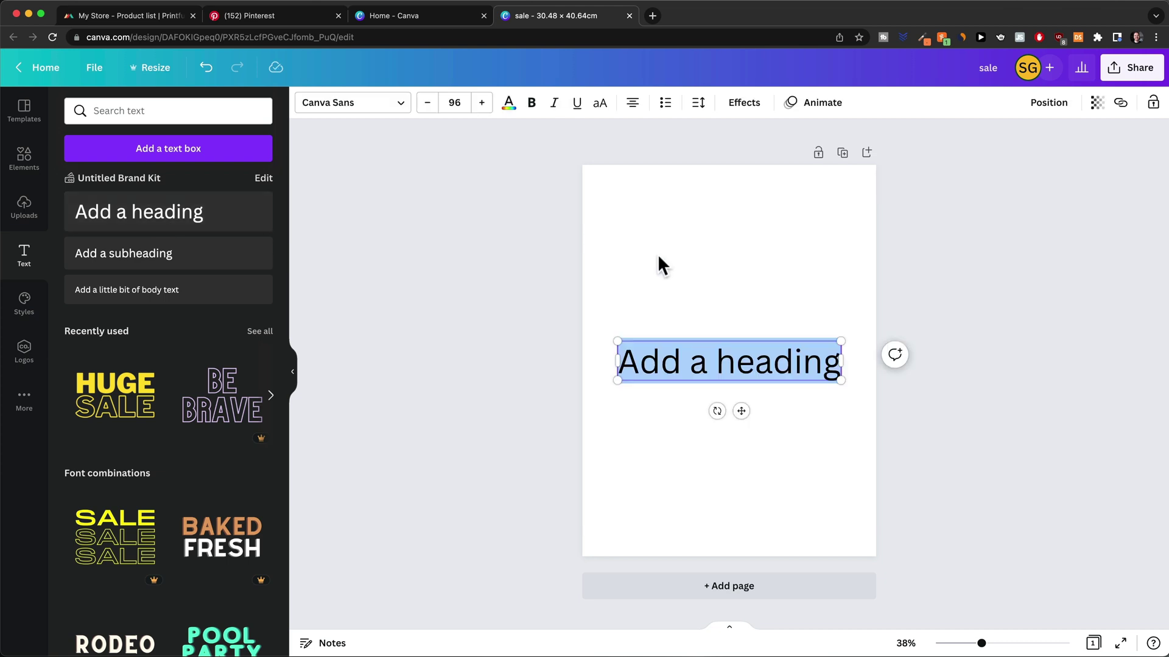
{"action": "type", "text": "think"}
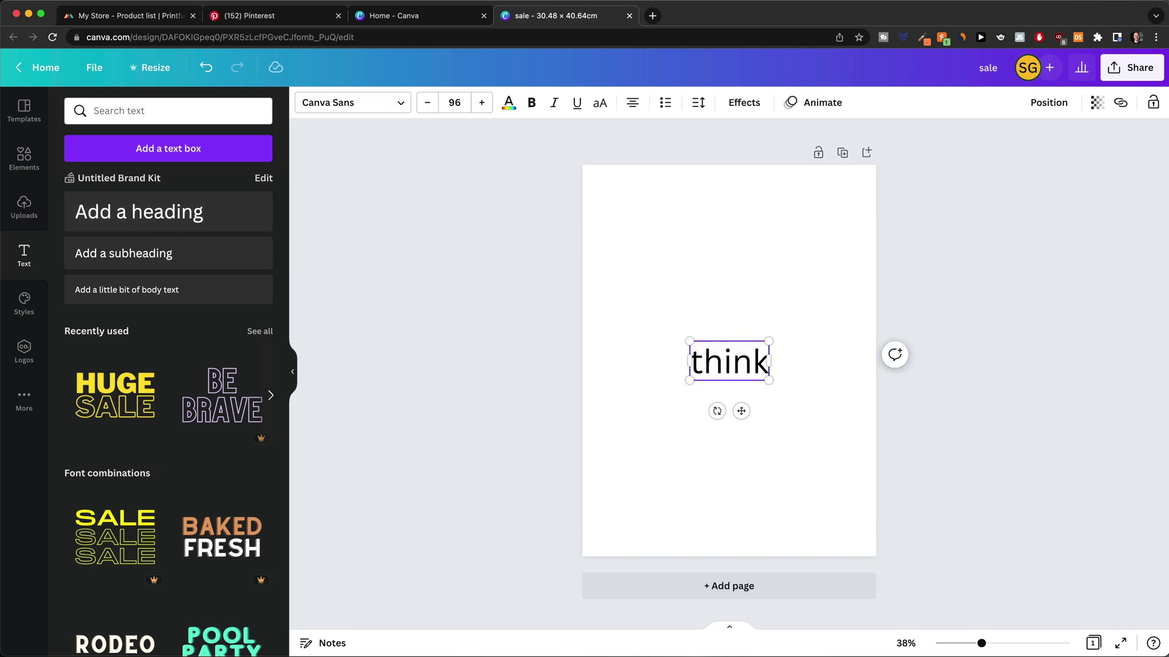
- Duplicate the "think" text, placing one copy below the other, and change the lower copy to "pawsitive"
{"action": "left_click", "coordinate": [838, 404]}
{"action": "left_click", "coordinate": [757, 365]}
{"action": "left_click_drag", "start_coordinate": [757, 365], "coordinate": [737, 408]}
{"action": "left_click", "coordinate": [711, 239]}
{"action": "double_click", "coordinate": [734, 408]}
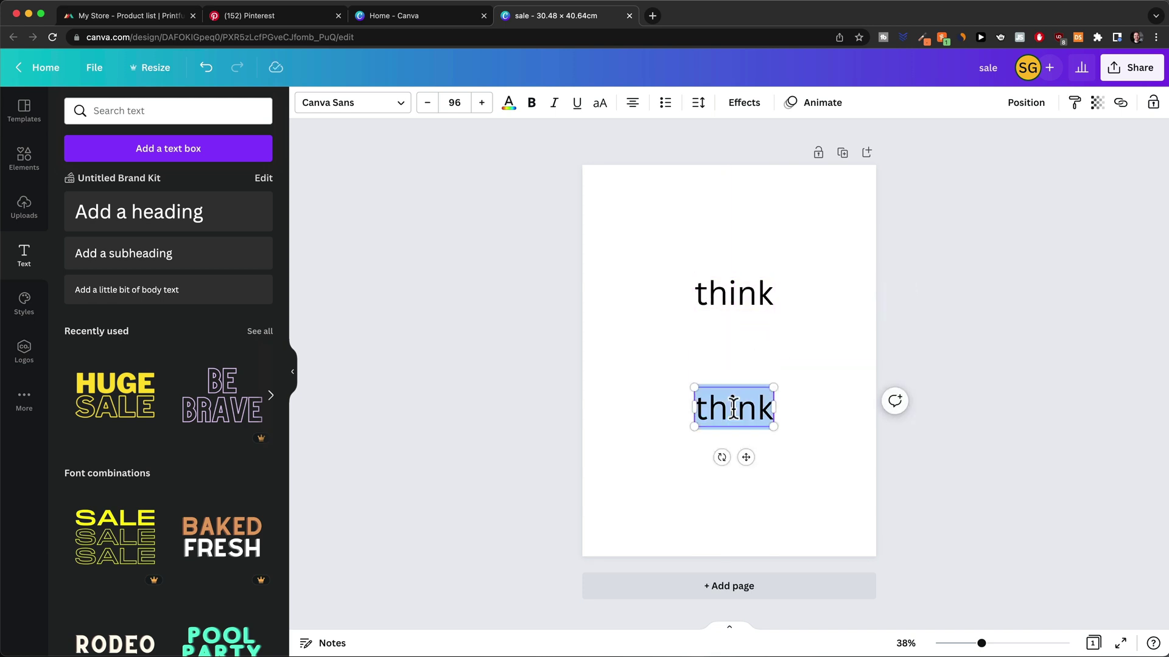
{"action": "type", "text": "pawsitive"}
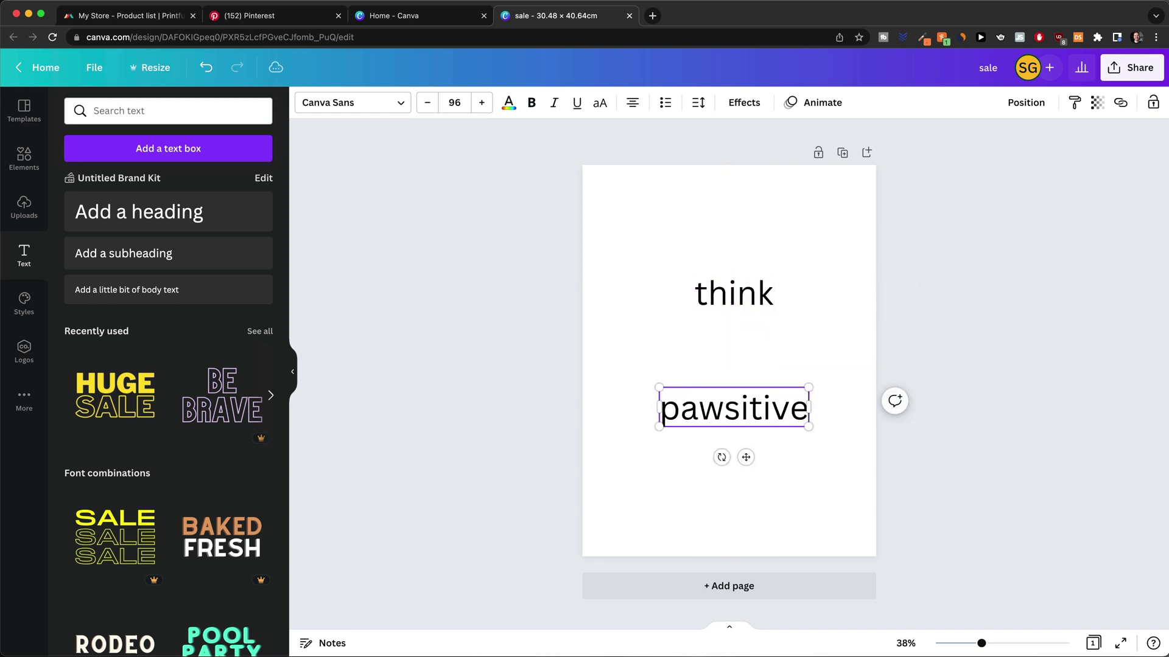
{"action": "left_click", "coordinate": [1047, 364]}
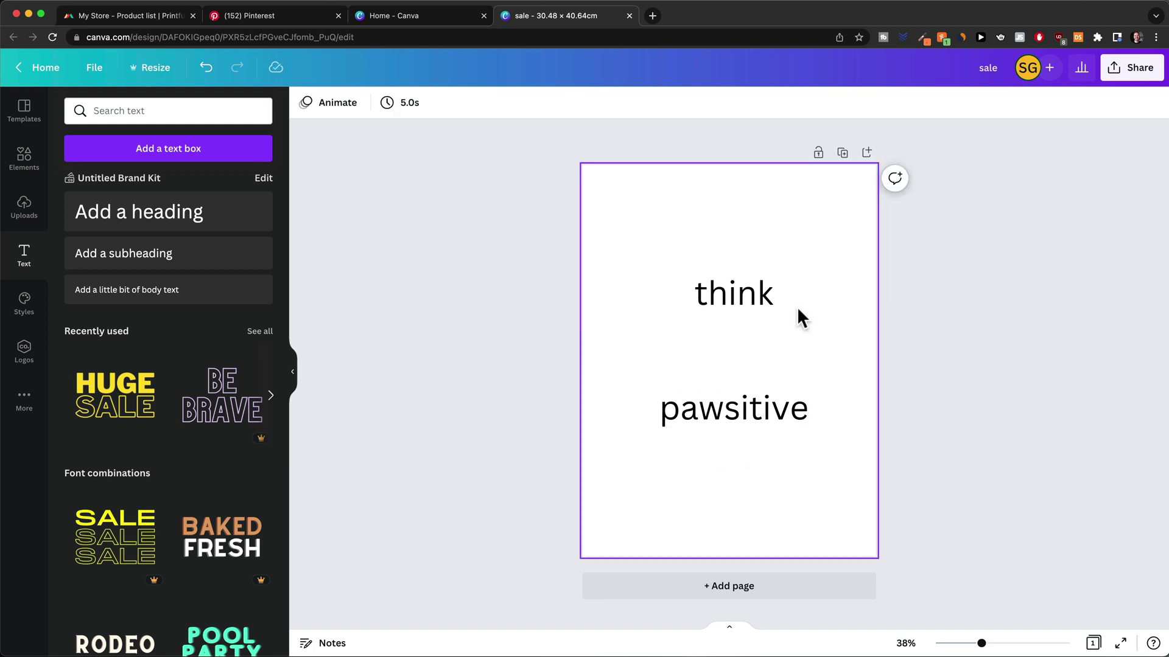
- Switch both the "think" and "pawsitive" texts to uppercase
{"action": "left_click", "coordinate": [745, 293]}
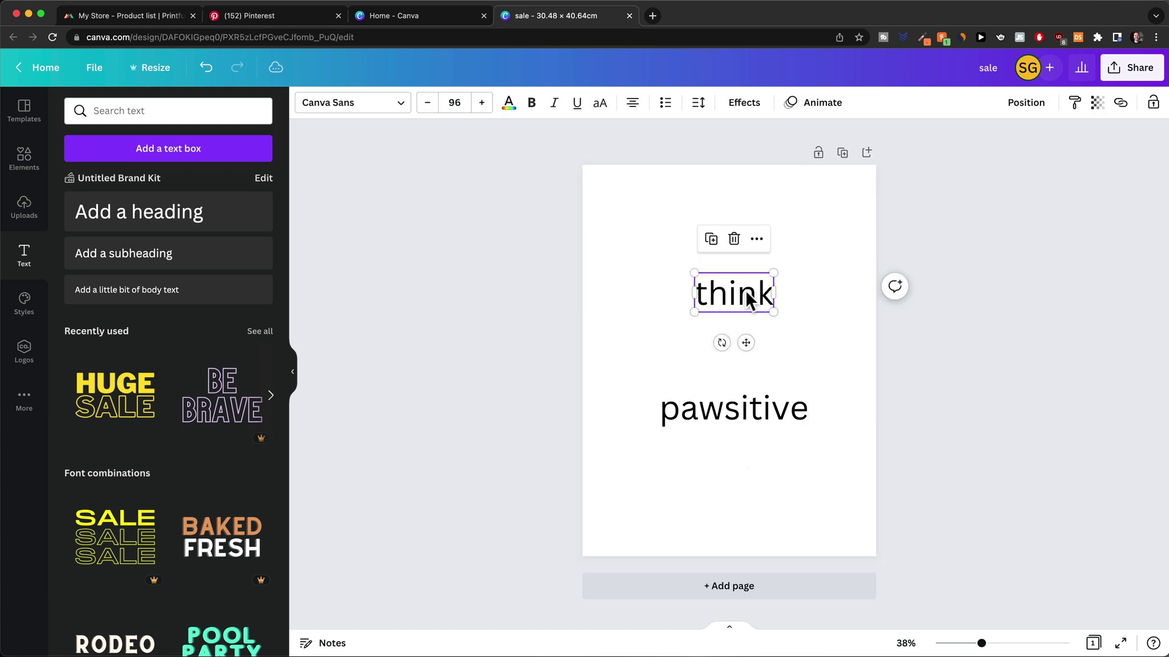
{"action": "left_click", "coordinate": [600, 103]}
{"action": "left_click", "coordinate": [728, 399]}
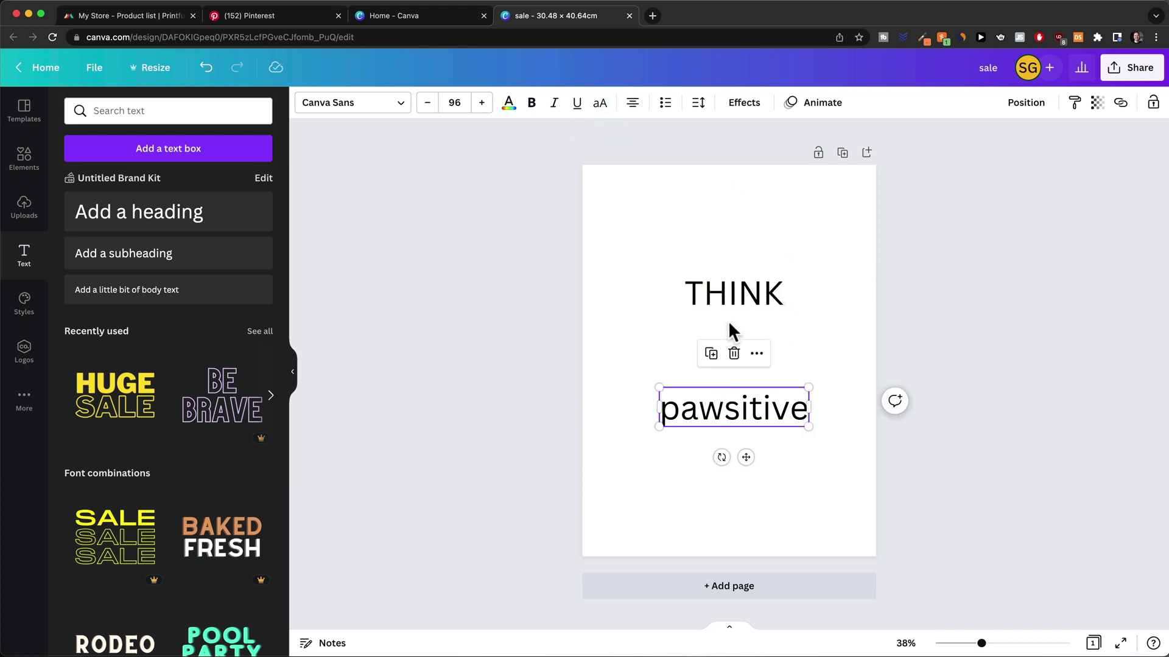
{"action": "left_click", "coordinate": [599, 104]}
{"action": "left_click", "coordinate": [1007, 310]}
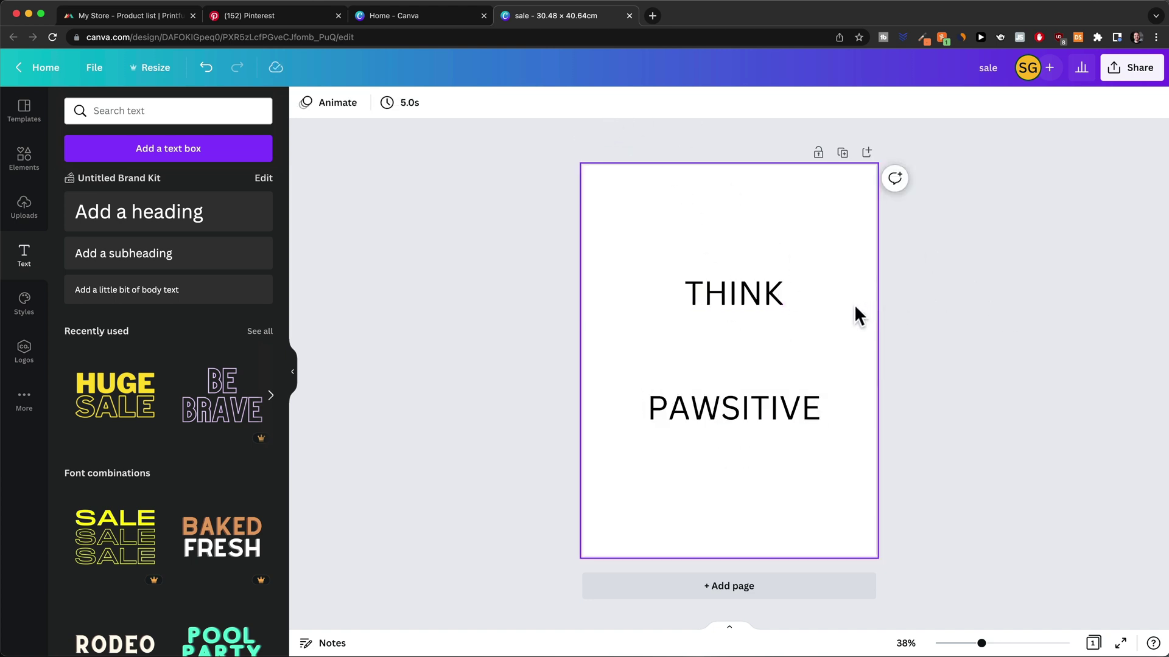
- Set THINK and PAWSITIVE in the Barriecito font, and move the two words farther apart to leave space between them
{"action": "left_click", "coordinate": [736, 300]}
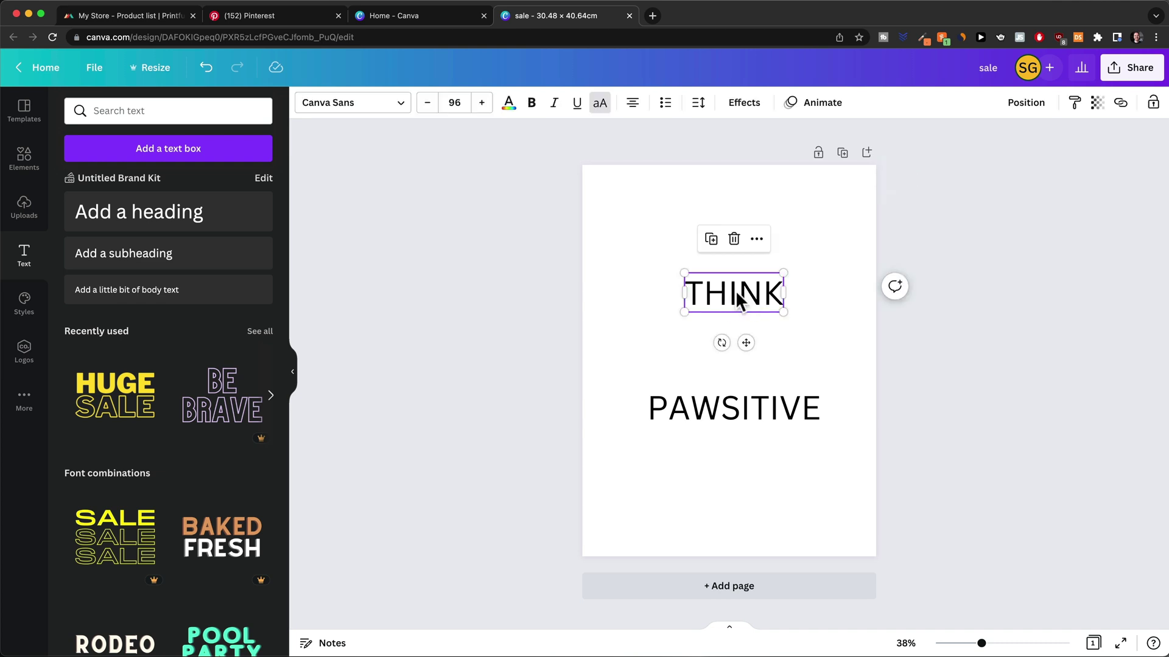
{"action": "left_click", "coordinate": [395, 114]}
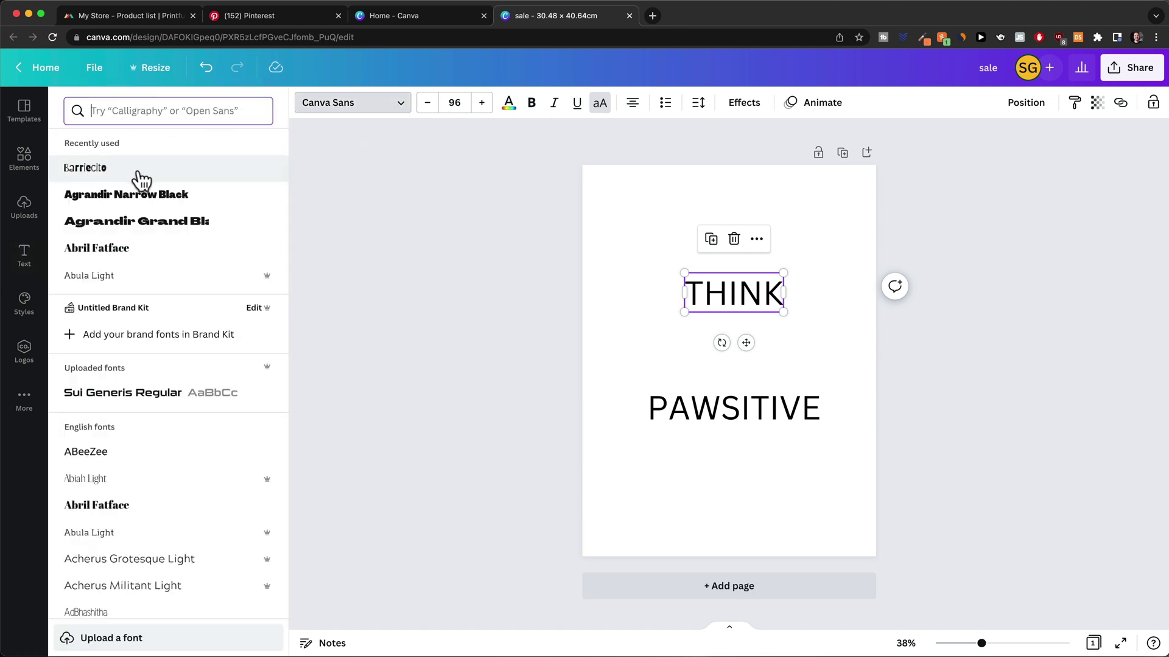
{"action": "left_click", "coordinate": [160, 182]}
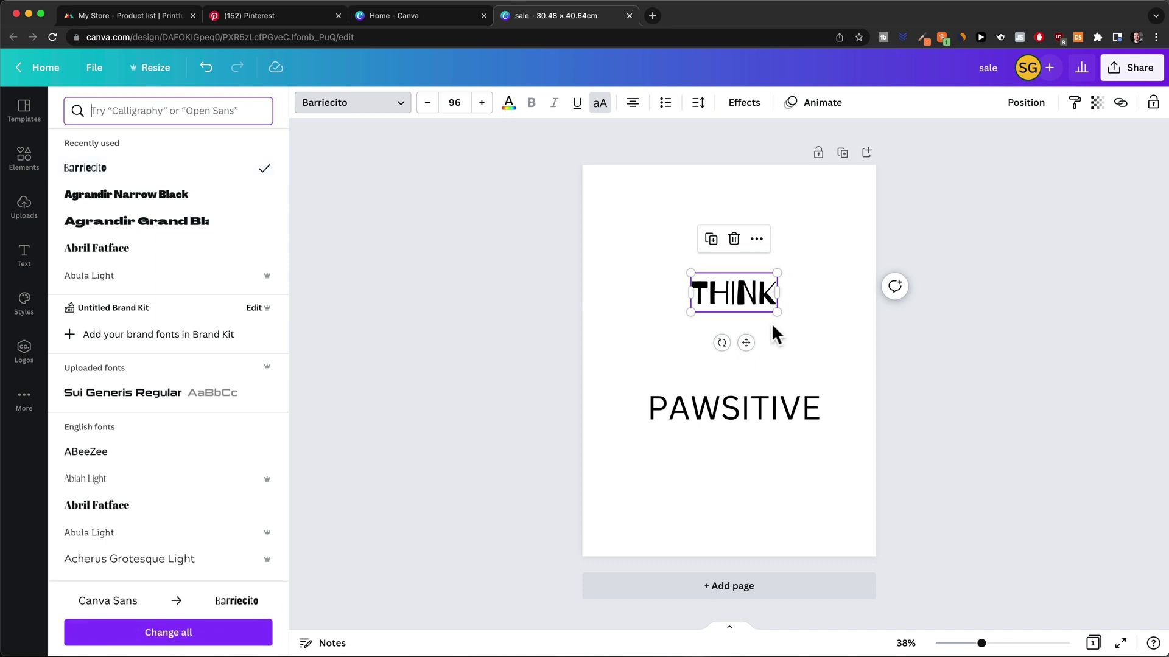
{"action": "left_click", "coordinate": [713, 416]}
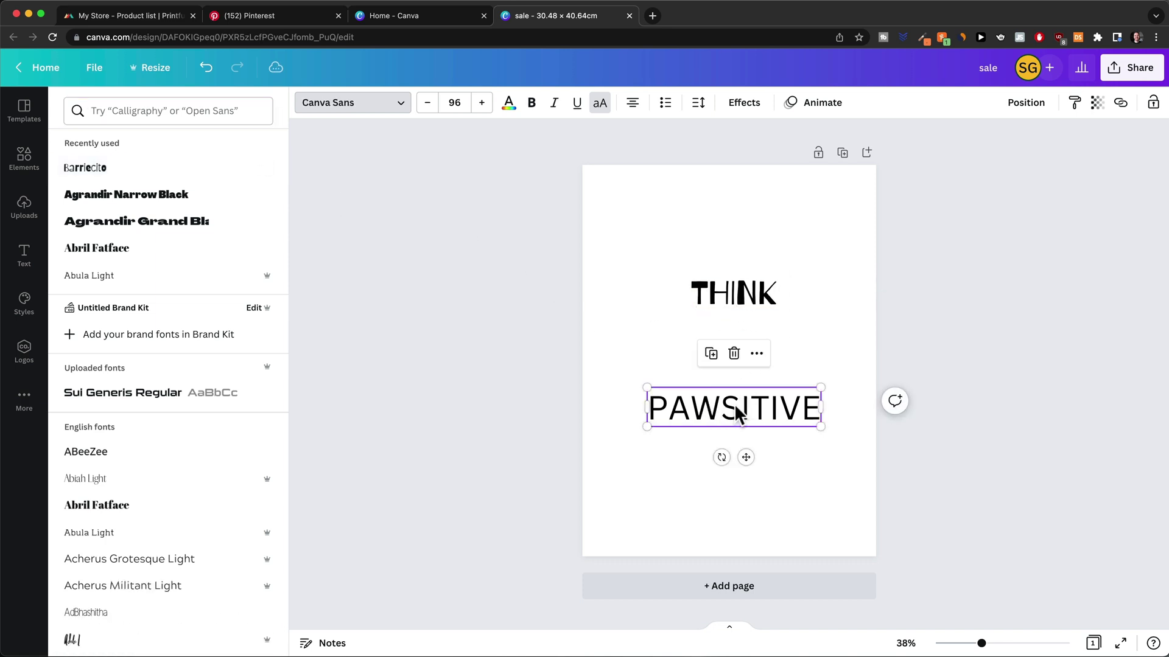
{"action": "left_click", "coordinate": [127, 177]}
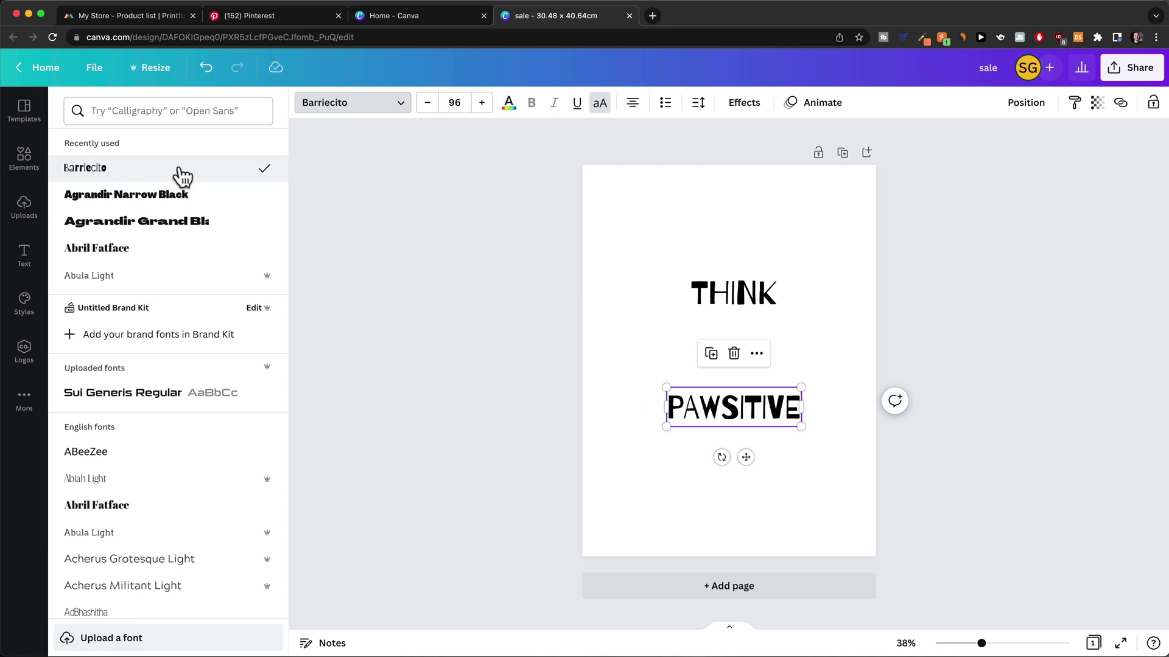
{"action": "left_click", "coordinate": [1031, 368]}
{"action": "left_click_drag", "start_coordinate": [731, 408], "coordinate": [726, 444]}
{"action": "left_click_drag", "start_coordinate": [704, 299], "coordinate": [703, 269]}
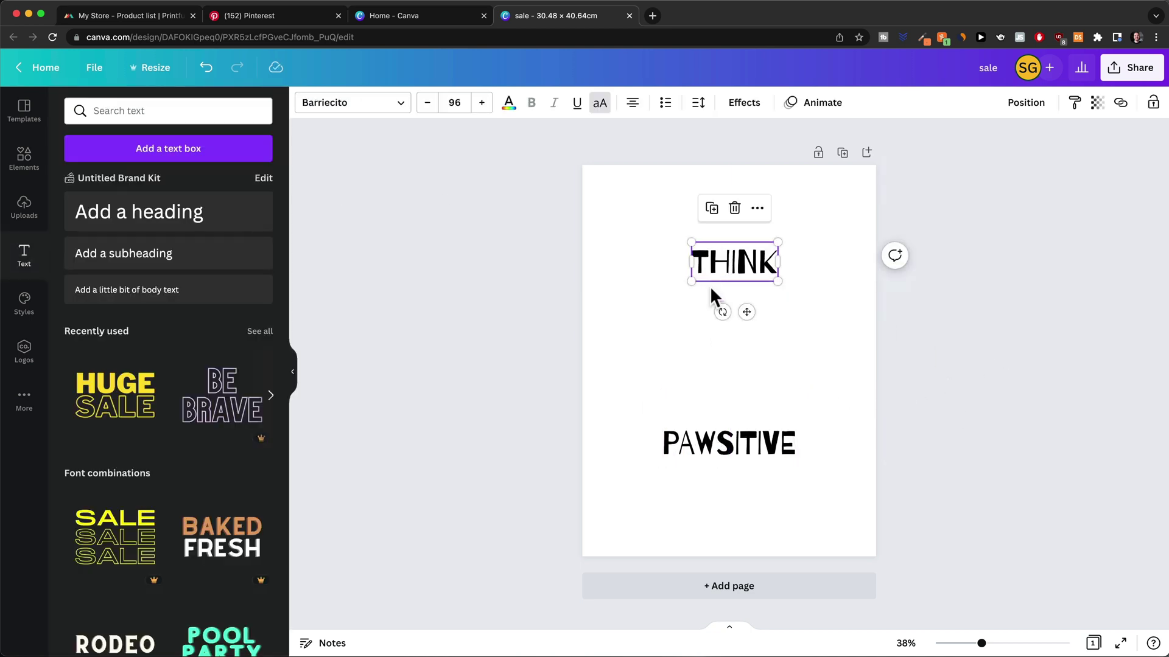
- Search the elements for "dog paw" in place of the yoga search
{"action": "left_click", "coordinate": [24, 156]}
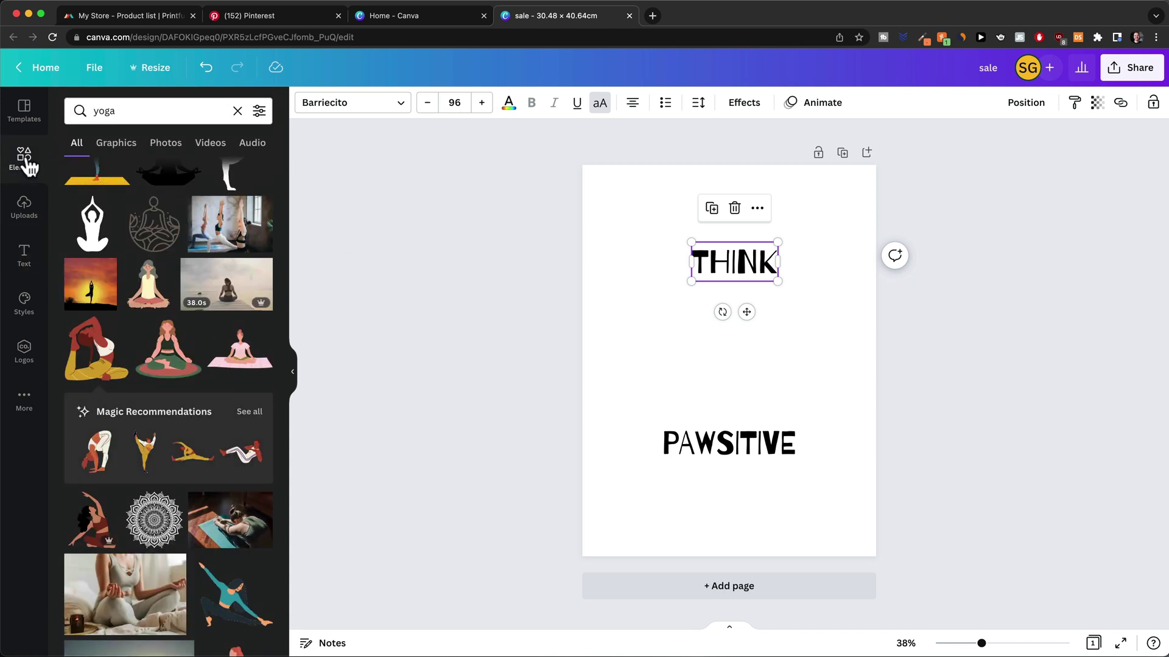
{"action": "left_click", "coordinate": [92, 111]}
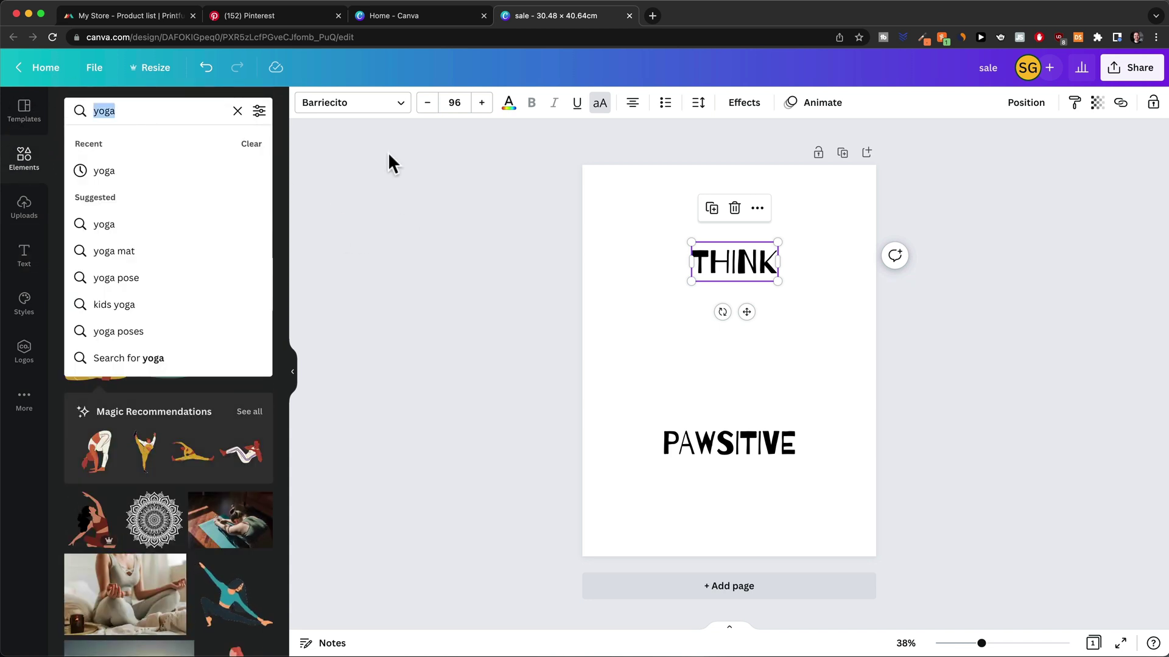
{"action": "type", "text": "paw"}
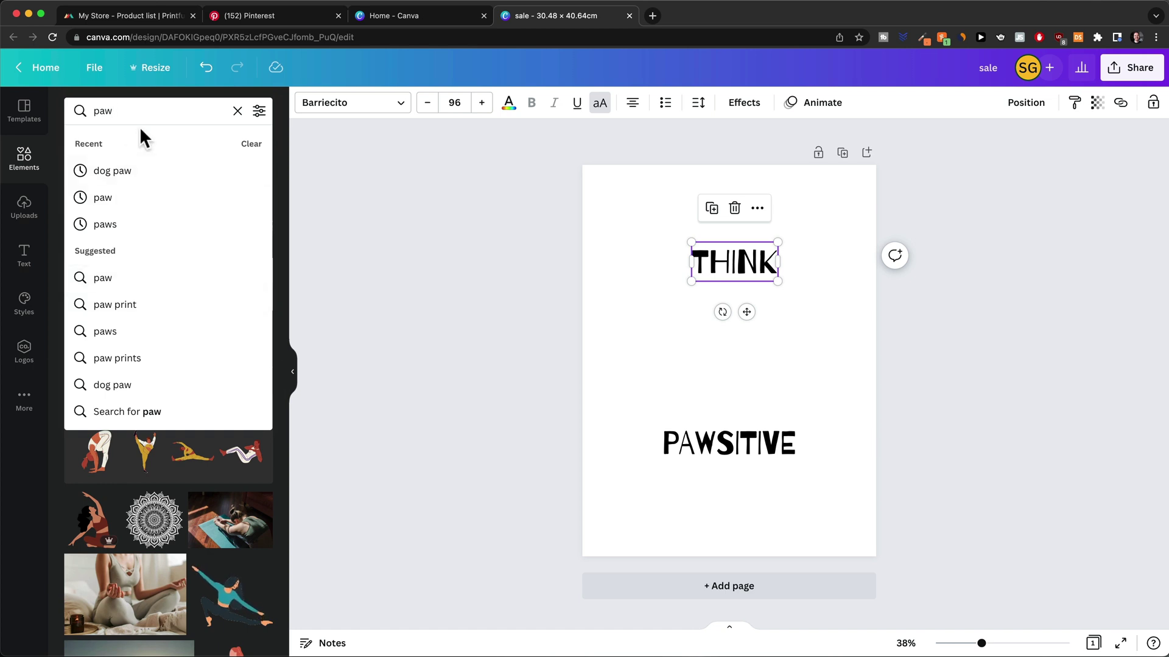
{"action": "left_click", "coordinate": [145, 172]}
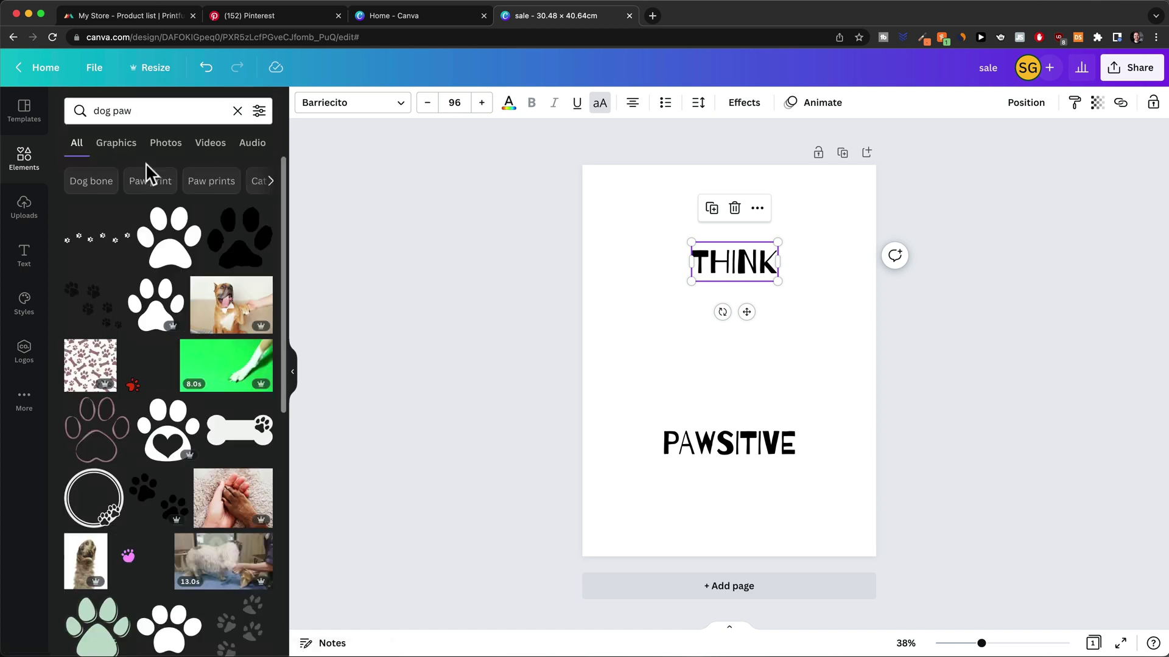
- Try the solid paw print graphic between THINK and PAWSITIVE, and delete it
{"action": "scroll", "coordinate": [242, 274], "scroll_direction": "down", "scroll_amount": 3}
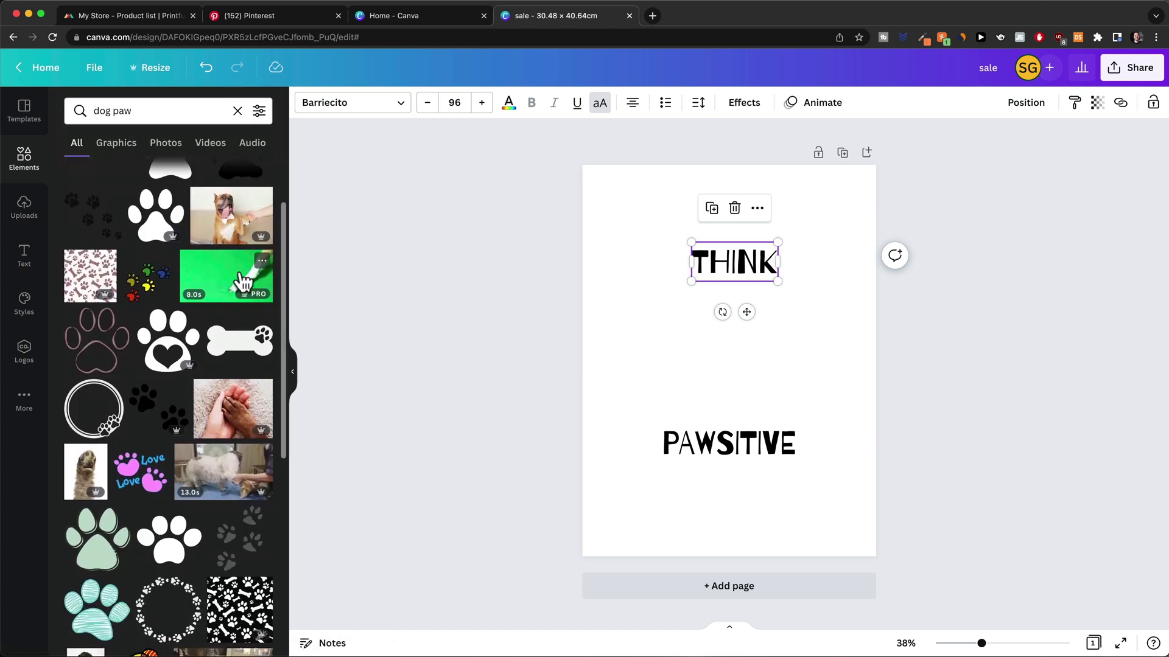
{"action": "scroll", "coordinate": [242, 280], "scroll_direction": "down", "scroll_amount": 1}
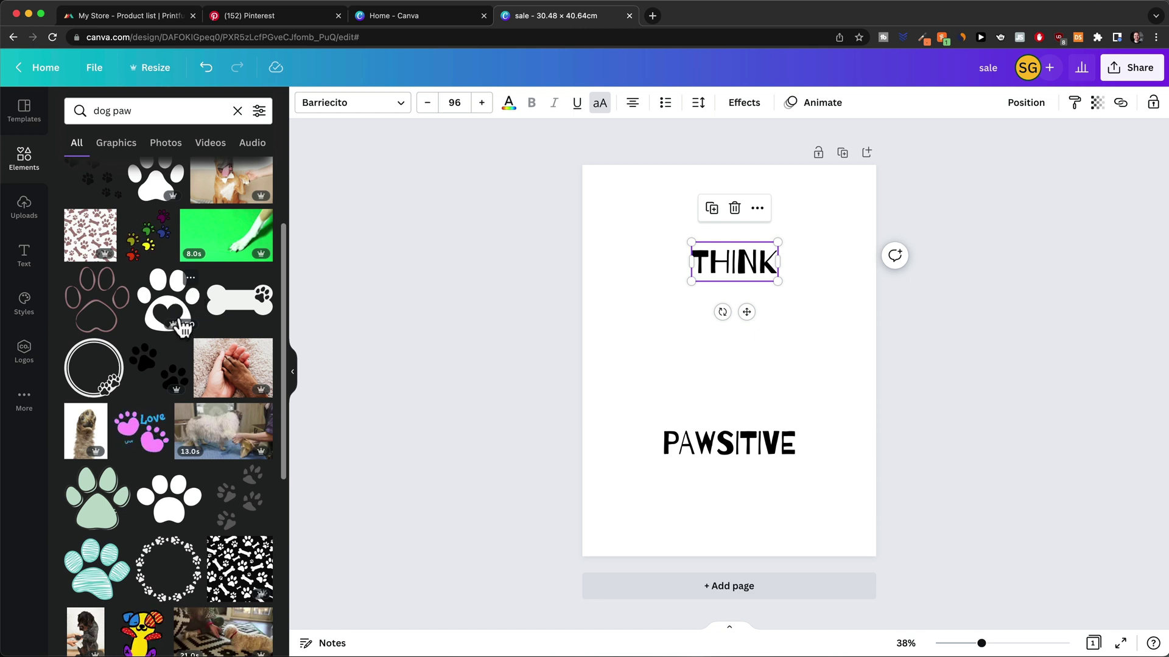
{"action": "scroll", "coordinate": [183, 332], "scroll_direction": "up", "scroll_amount": 3}
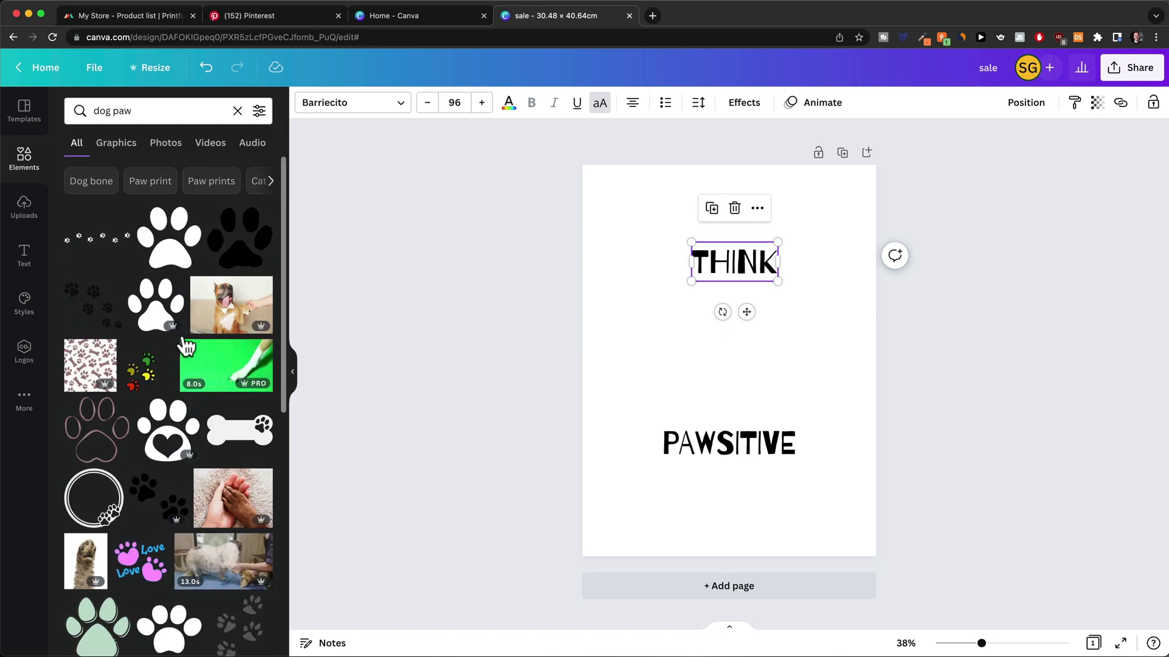
{"action": "left_click", "coordinate": [167, 242]}
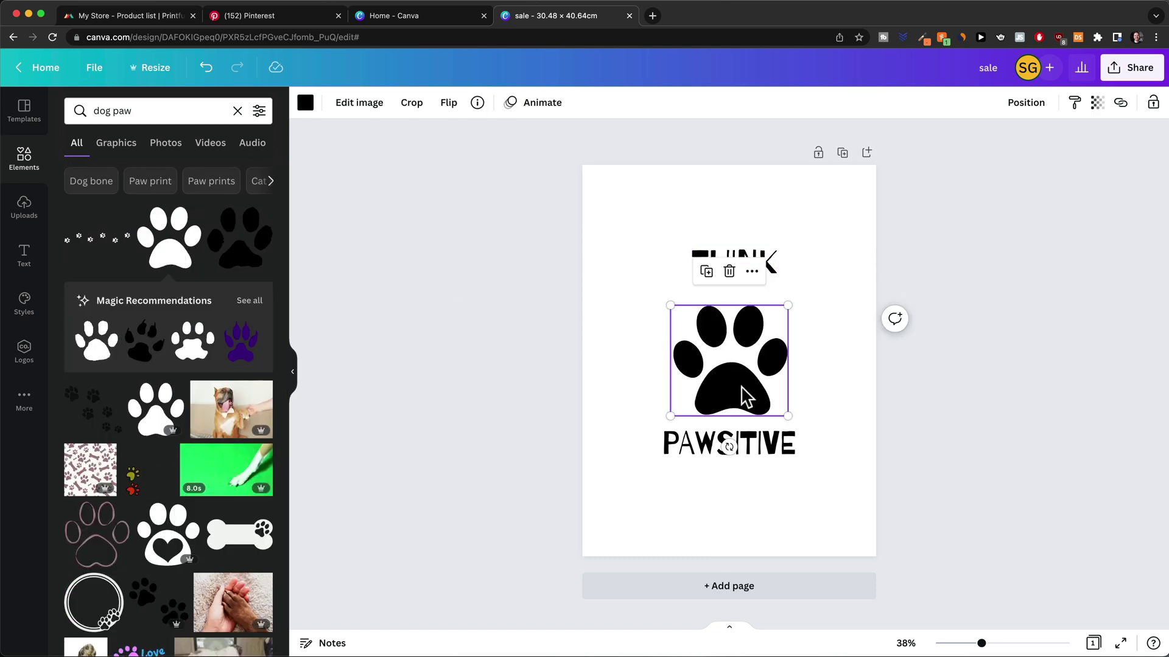
{"action": "key", "text": "Delete"}
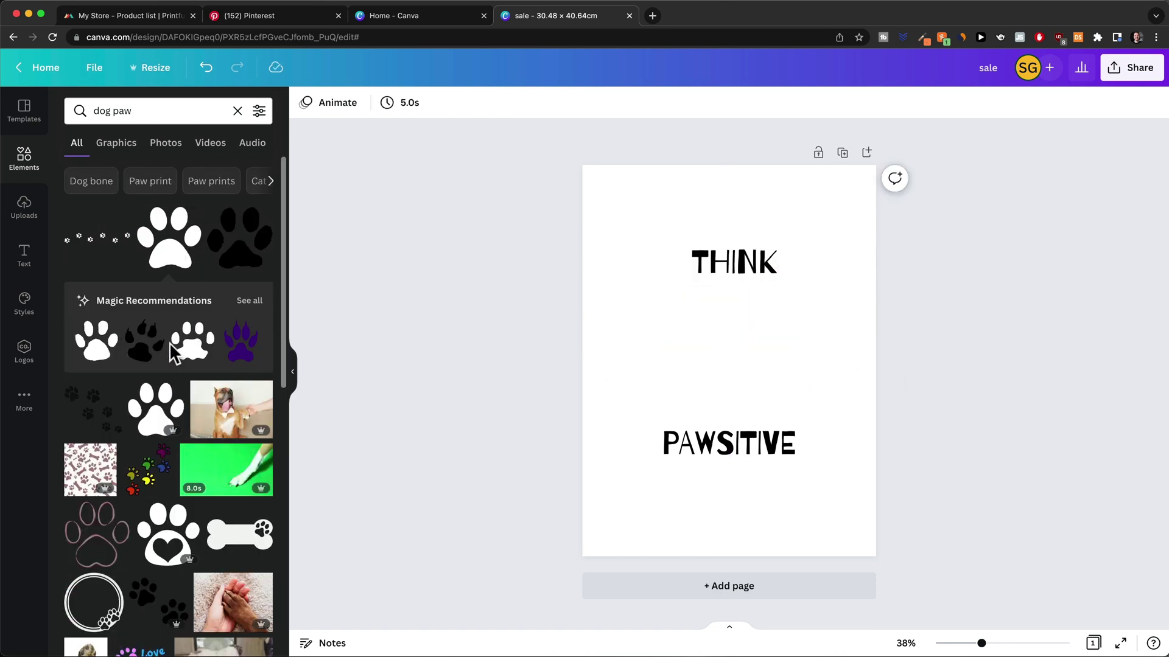
- Refine the elements search to "dog paw heart" and add the red heart outline with two light paw prints
{"action": "scroll", "coordinate": [171, 341], "scroll_direction": "down", "scroll_amount": 10}
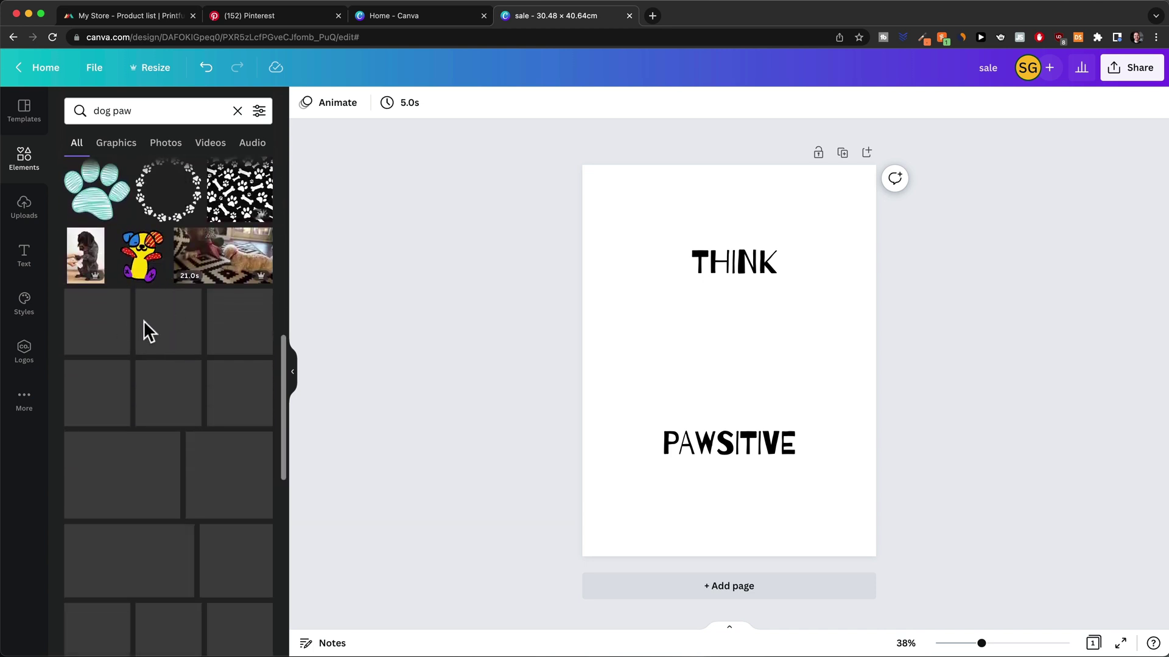
{"action": "left_click", "coordinate": [171, 111]}
{"action": "type", "text": "heart"}
{"action": "key", "text": "Return"}
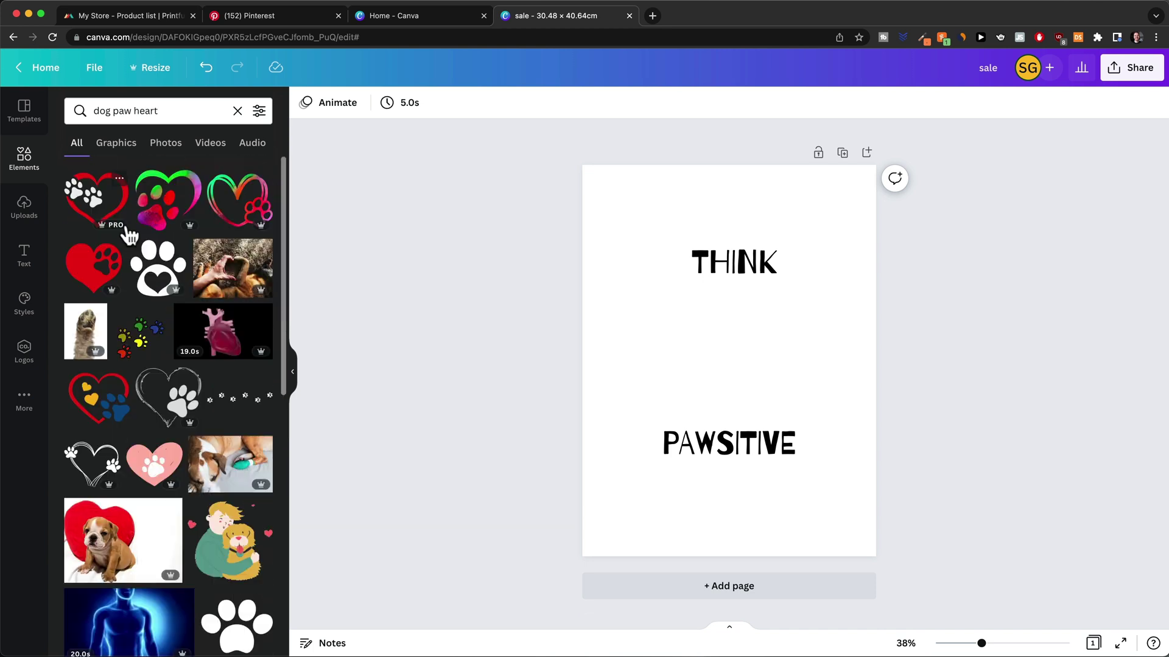
{"action": "left_click", "coordinate": [97, 207]}
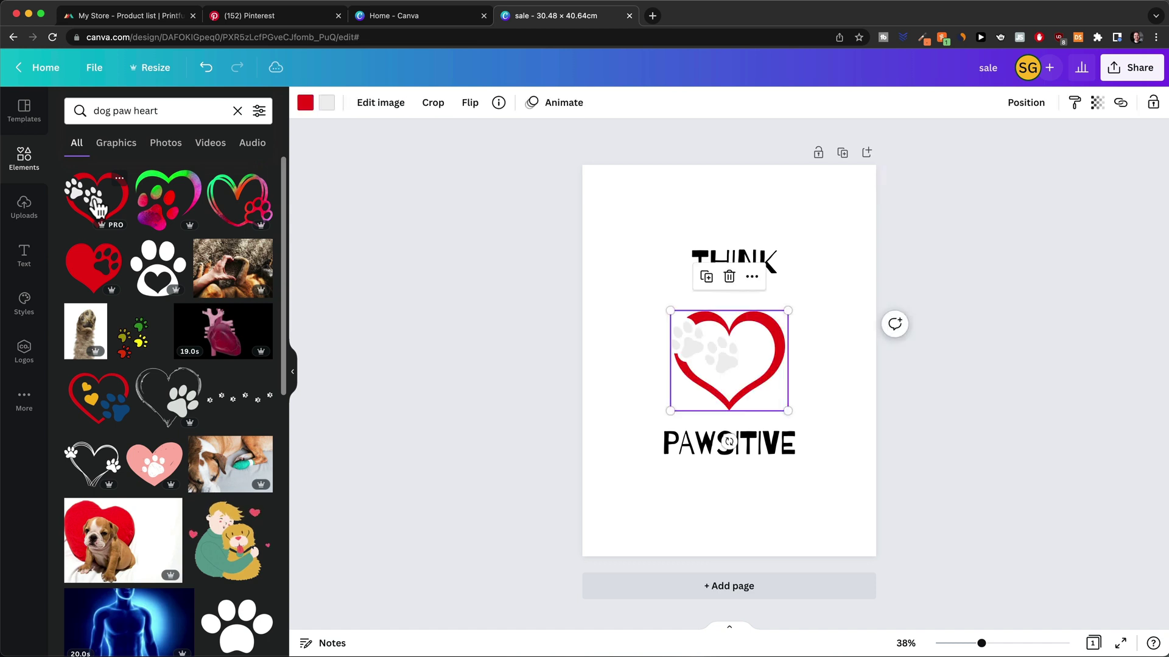
- Enlarge the paw heart graphic, center it above PAWSITIVE, and move THINK up so it sits centered over the heart
{"action": "left_click_drag", "start_coordinate": [721, 362], "coordinate": [676, 330]}
{"action": "left_click_drag", "start_coordinate": [742, 386], "coordinate": [718, 360]}
{"action": "left_click_drag", "start_coordinate": [840, 454], "coordinate": [809, 410]}
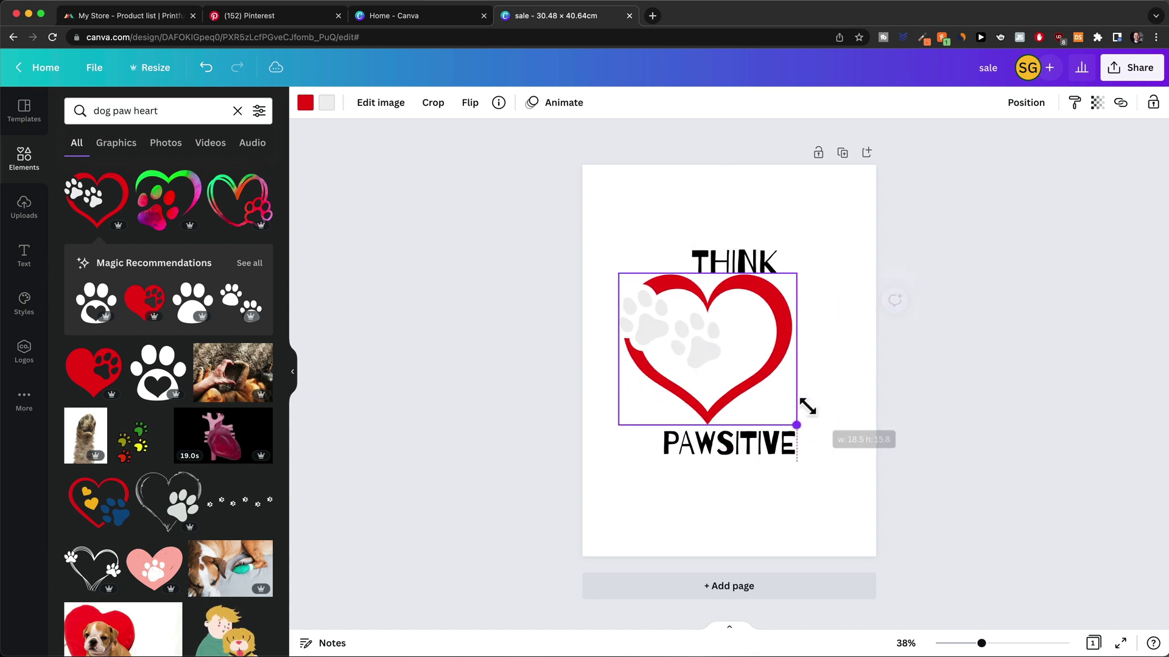
{"action": "left_click_drag", "start_coordinate": [711, 354], "coordinate": [739, 363]}
{"action": "left_click", "coordinate": [747, 263]}
{"action": "left_click_drag", "start_coordinate": [748, 263], "coordinate": [743, 250]}
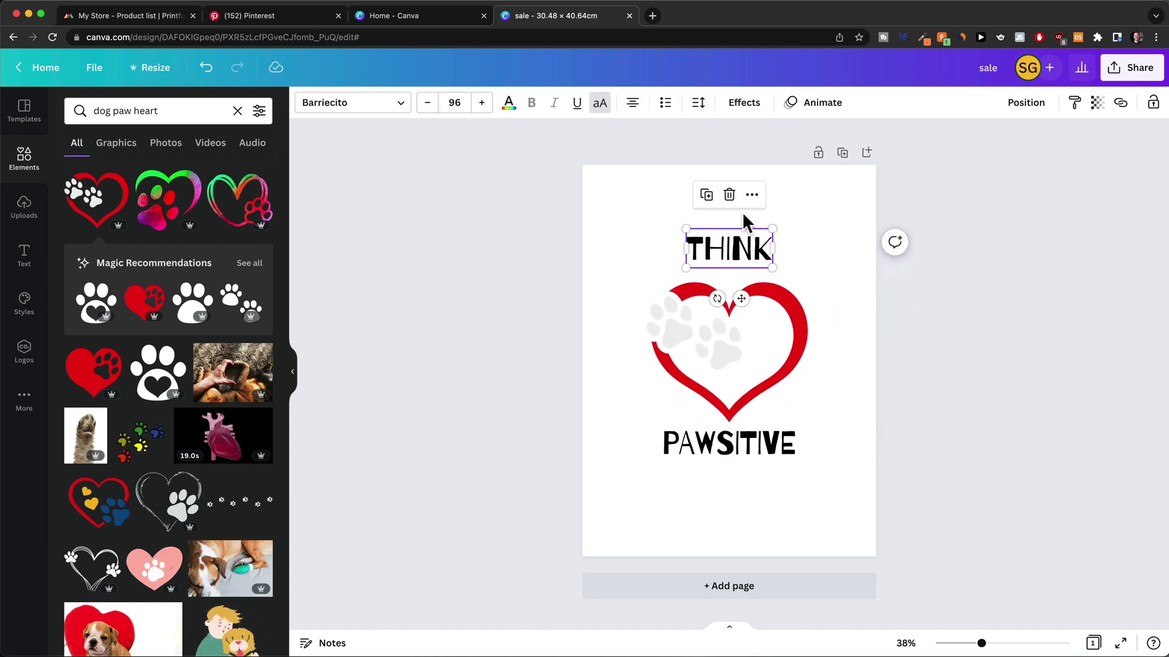
- Apply the Curve shape to the THINK text and enlarge it to about font size 183
{"action": "left_click", "coordinate": [747, 109]}
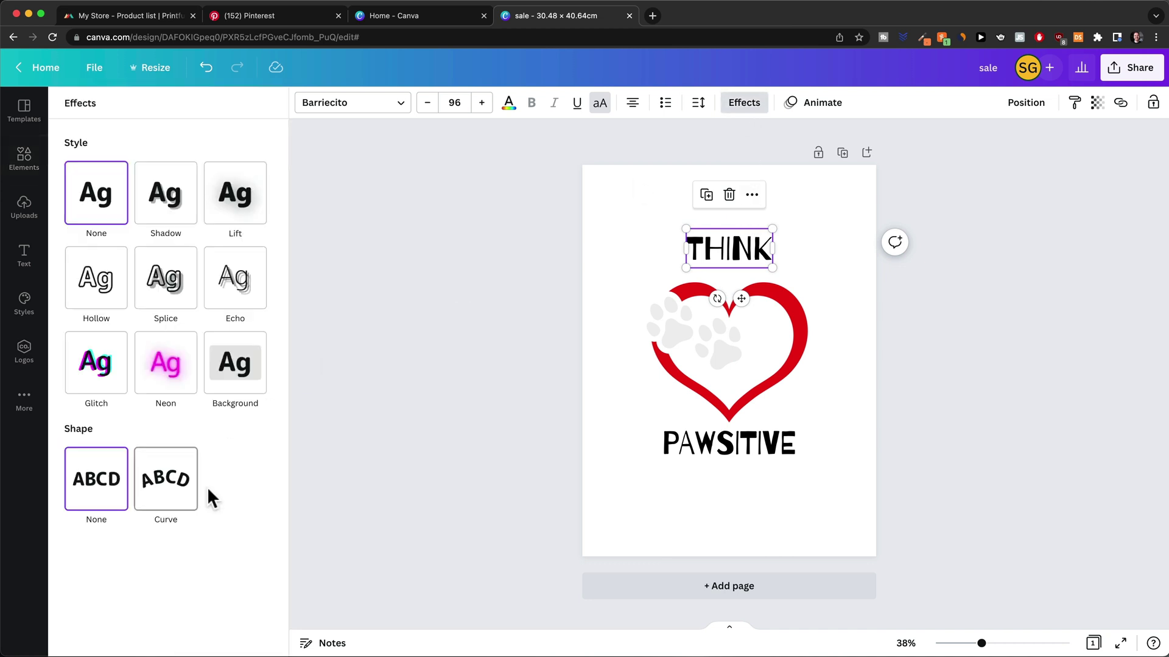
{"action": "left_click", "coordinate": [182, 482]}
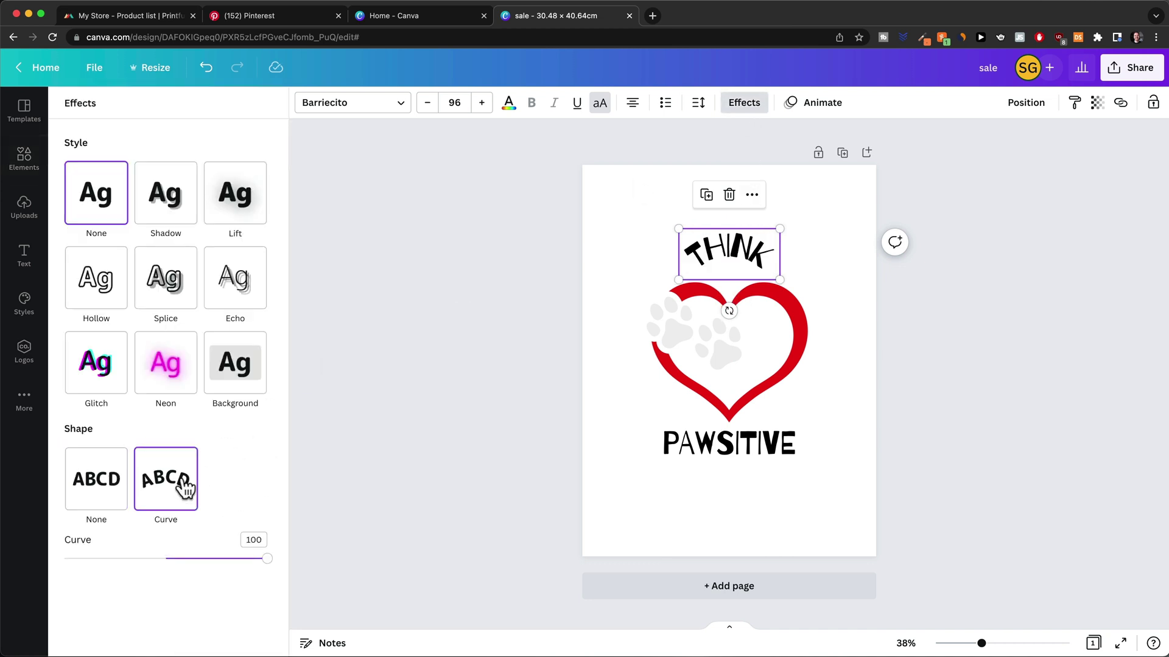
{"action": "mouse_move", "coordinate": [779, 280]}
{"action": "left_mouse_down"}
{"action": "mouse_move", "coordinate": [868, 323]}
{"action": "mouse_move", "coordinate": [795, 287]}
{"action": "left_mouse_up"}
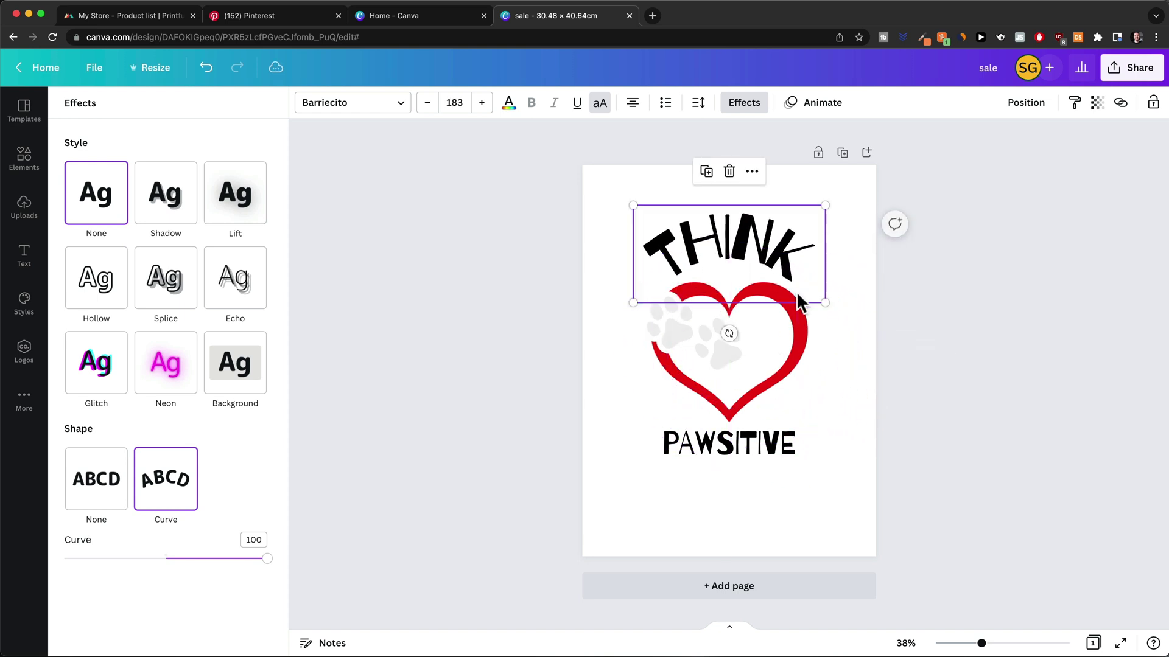
- Slightly reduce the curve of THINK, and apply the Curve shape to PAWSITIVE with a curve value of -35
{"action": "left_click_drag", "start_coordinate": [263, 557], "coordinate": [247, 558]}
{"action": "key", "text": "Escape"}
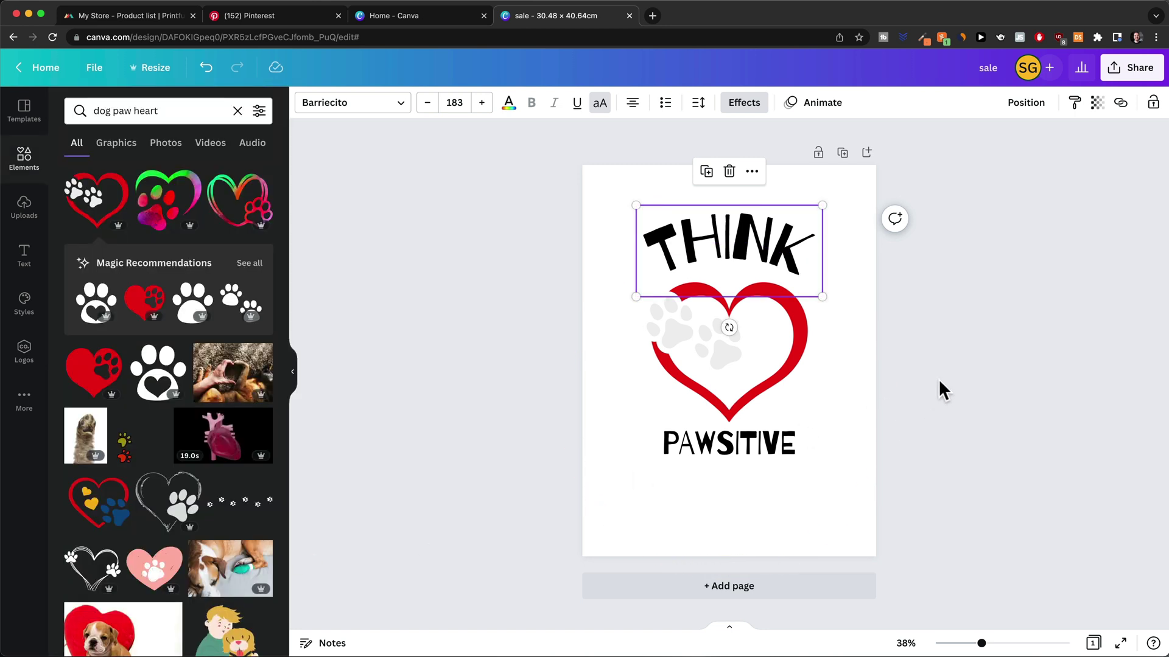
{"action": "key", "text": "Tab"}
{"action": "key", "text": "Tab"}
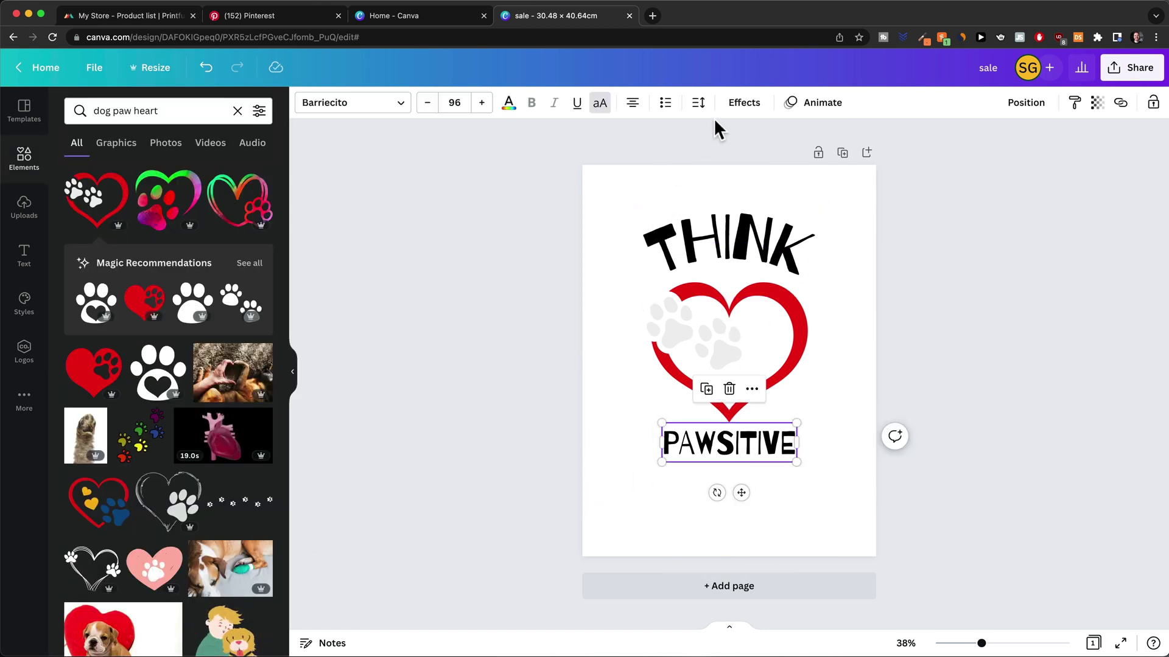
{"action": "left_click", "coordinate": [741, 110]}
{"action": "left_click", "coordinate": [165, 479]}
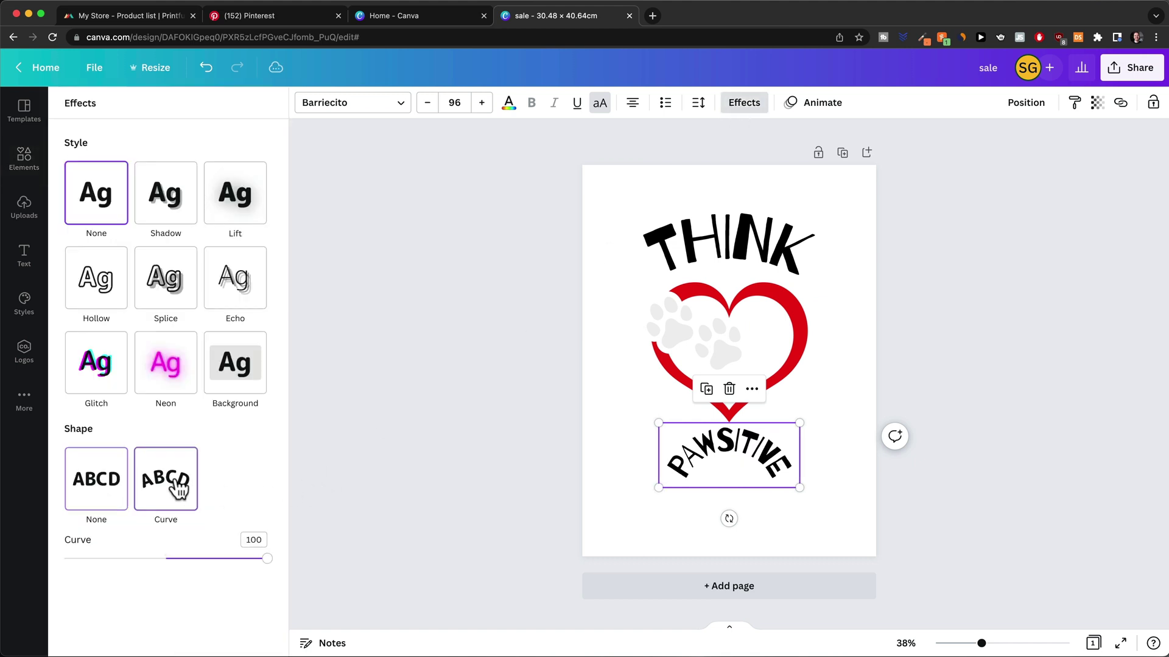
{"action": "left_click_drag", "start_coordinate": [267, 558], "coordinate": [133, 561]}
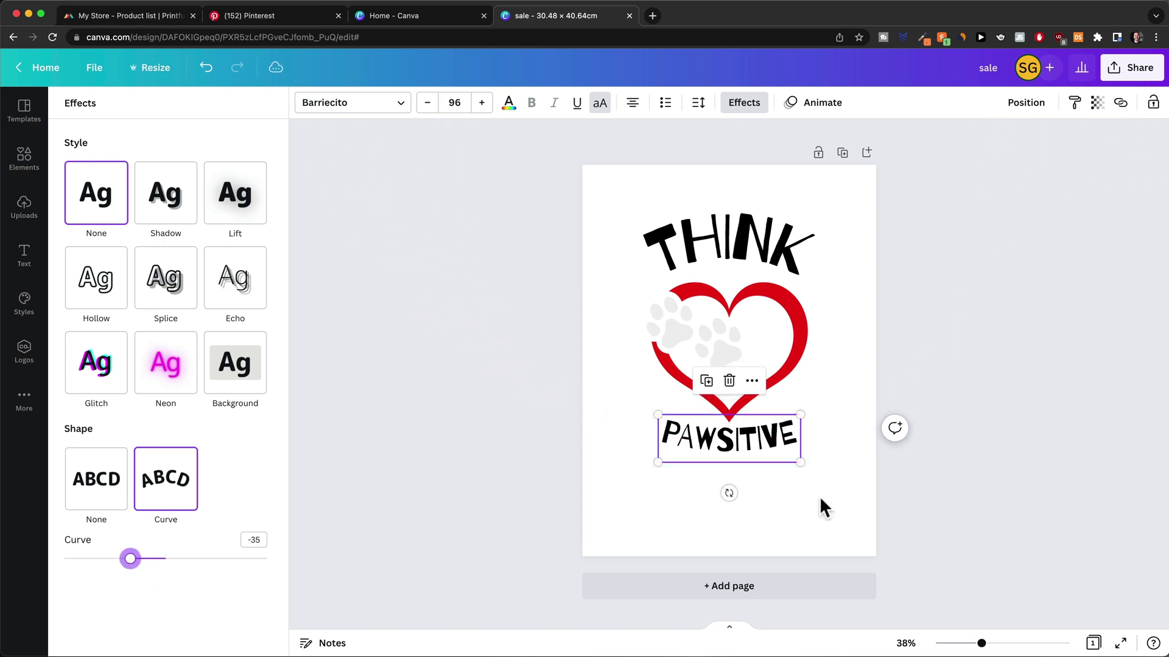
{"action": "key", "text": "Escape"}
{"action": "left_click", "coordinate": [981, 492]}
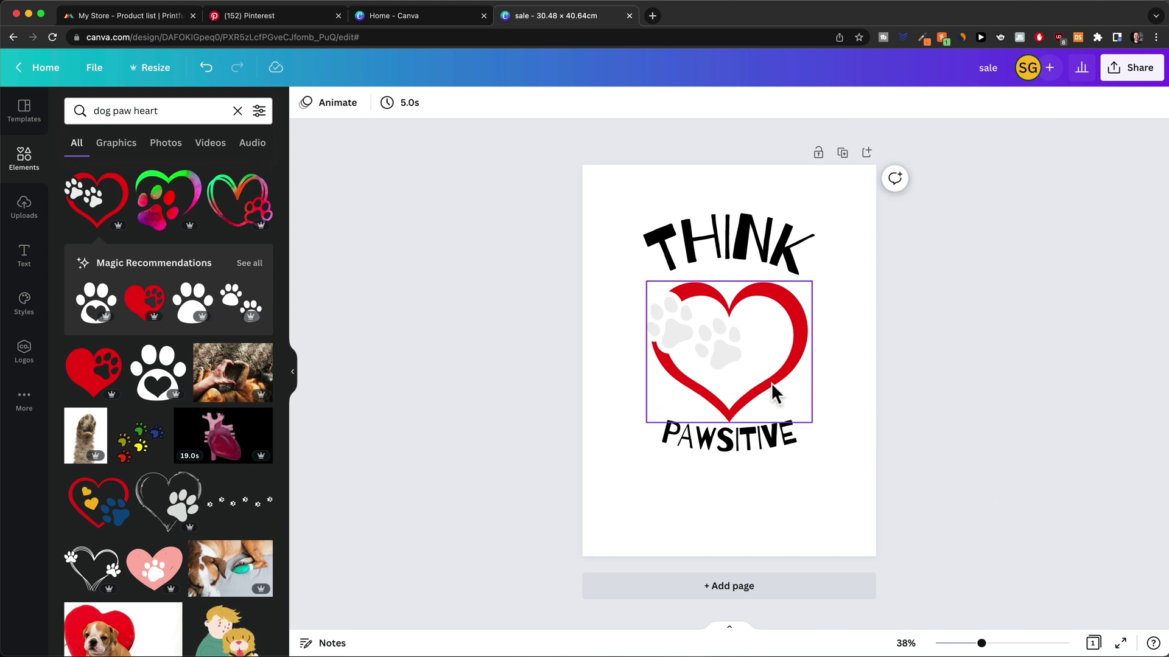
- Enlarge PAWSITIVE to about font size 191 and position it beneath the heart
{"action": "left_click_drag", "start_coordinate": [749, 445], "coordinate": [882, 540]}
{"action": "left_click_drag", "start_coordinate": [773, 500], "coordinate": [757, 505]}
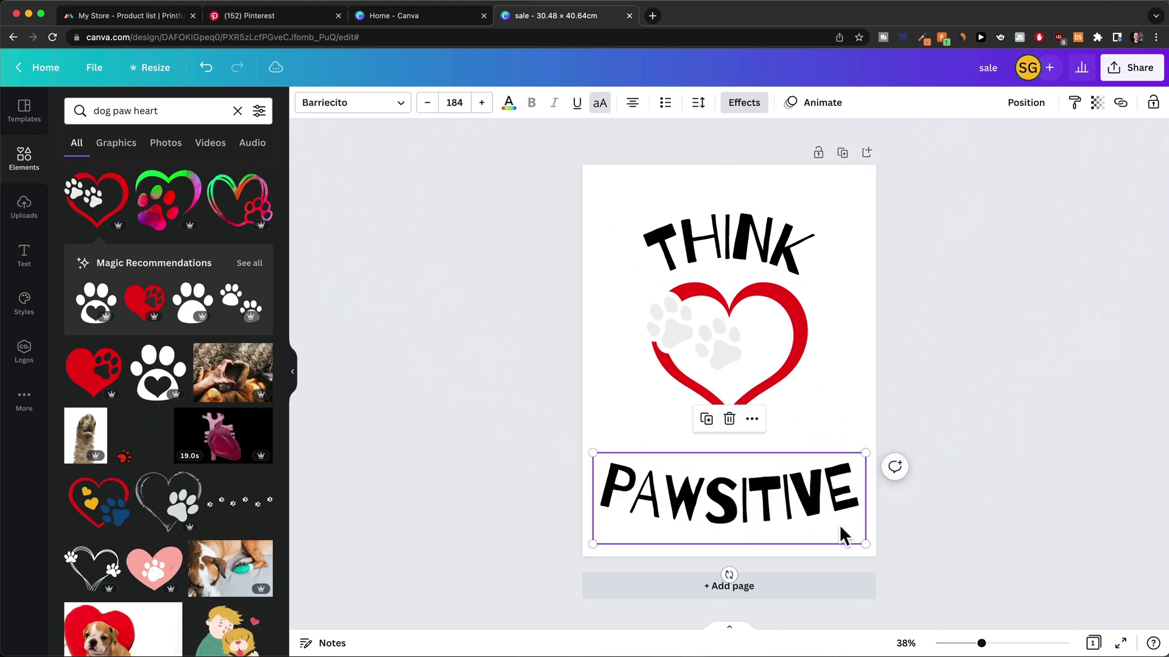
{"action": "left_click_drag", "start_coordinate": [861, 539], "coordinate": [874, 543]}
{"action": "mouse_move", "coordinate": [755, 494]}
{"action": "left_mouse_down"}
{"action": "mouse_move", "coordinate": [749, 475]}
{"action": "mouse_move", "coordinate": [761, 512]}
{"action": "left_mouse_up"}
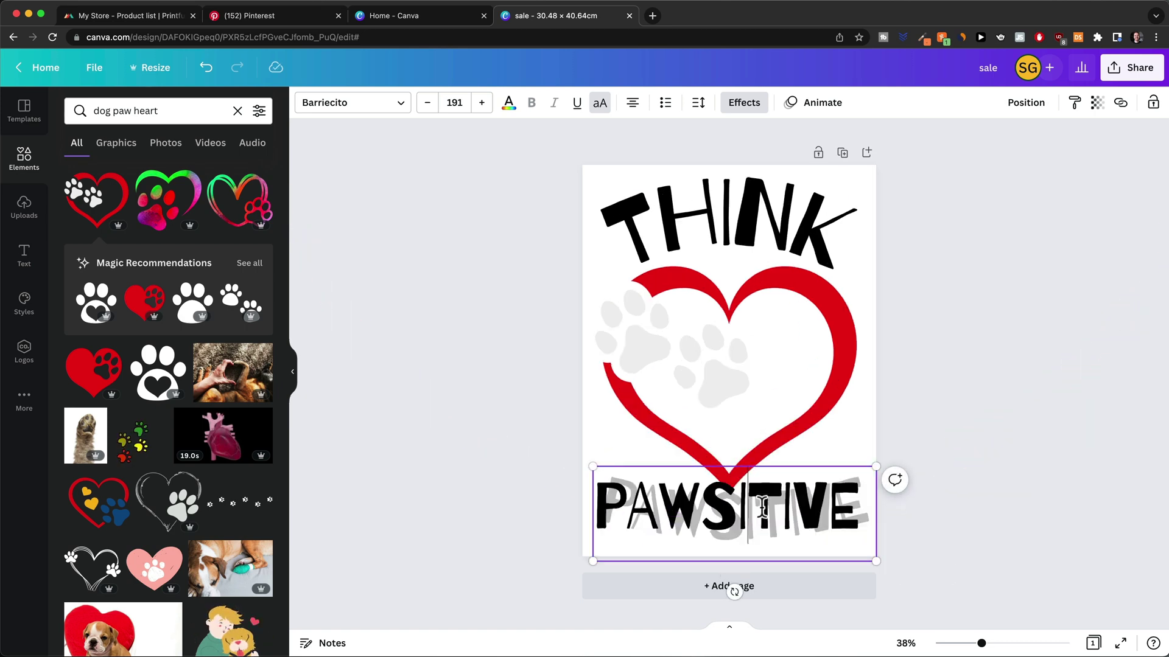
{"action": "left_click", "coordinate": [880, 481]}
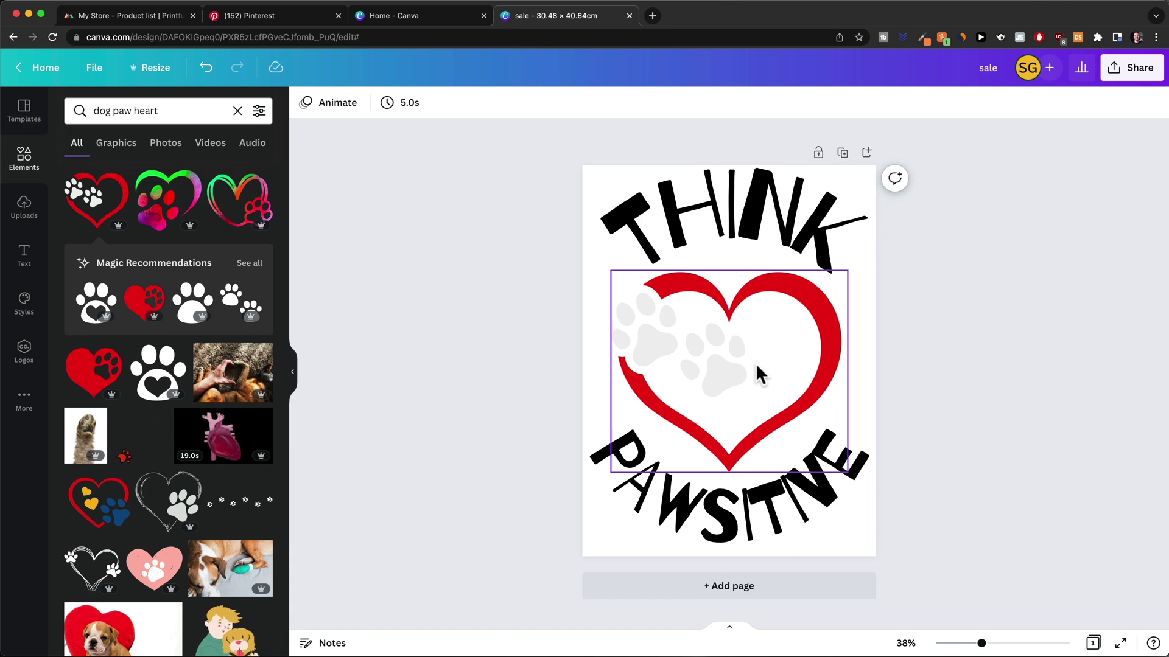
- Recolor the heart outline to the lighter coral red and its two paw prints to black
{"action": "left_click", "coordinate": [730, 339]}
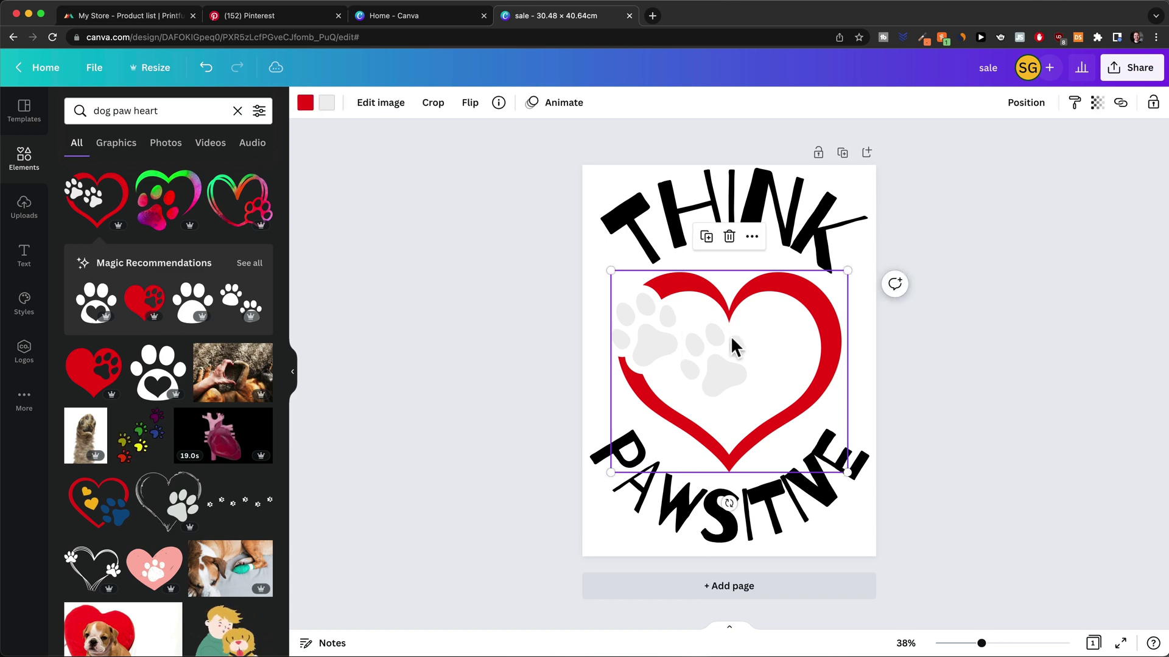
{"action": "left_click", "coordinate": [305, 102]}
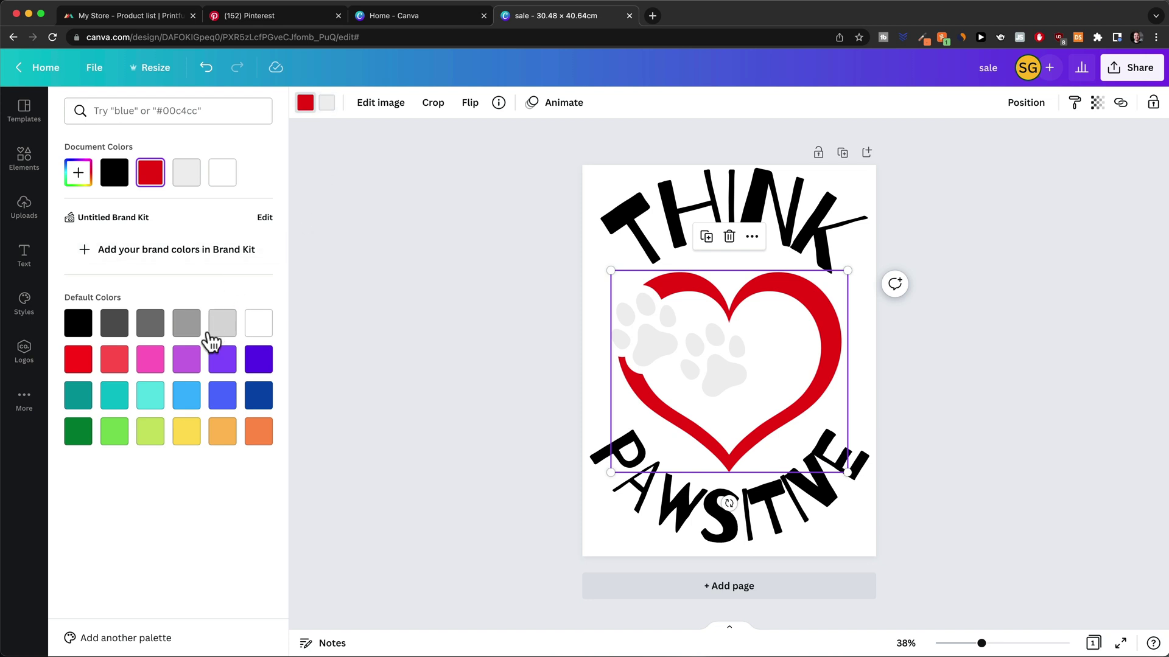
{"action": "left_click", "coordinate": [119, 370]}
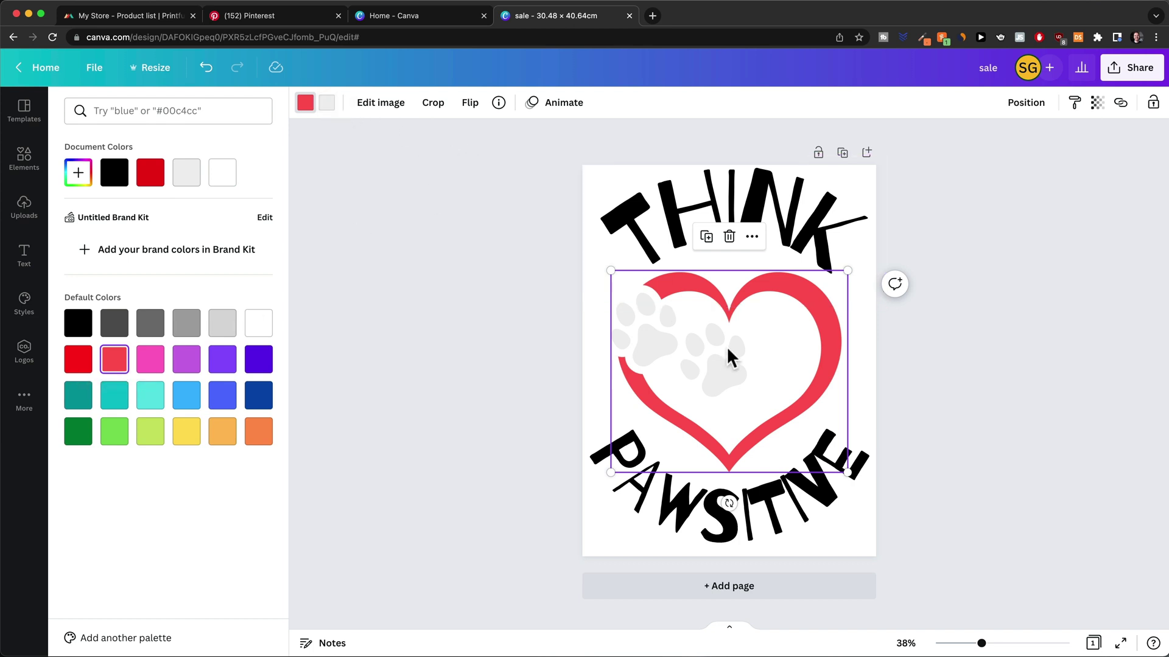
{"action": "left_click", "coordinate": [326, 103]}
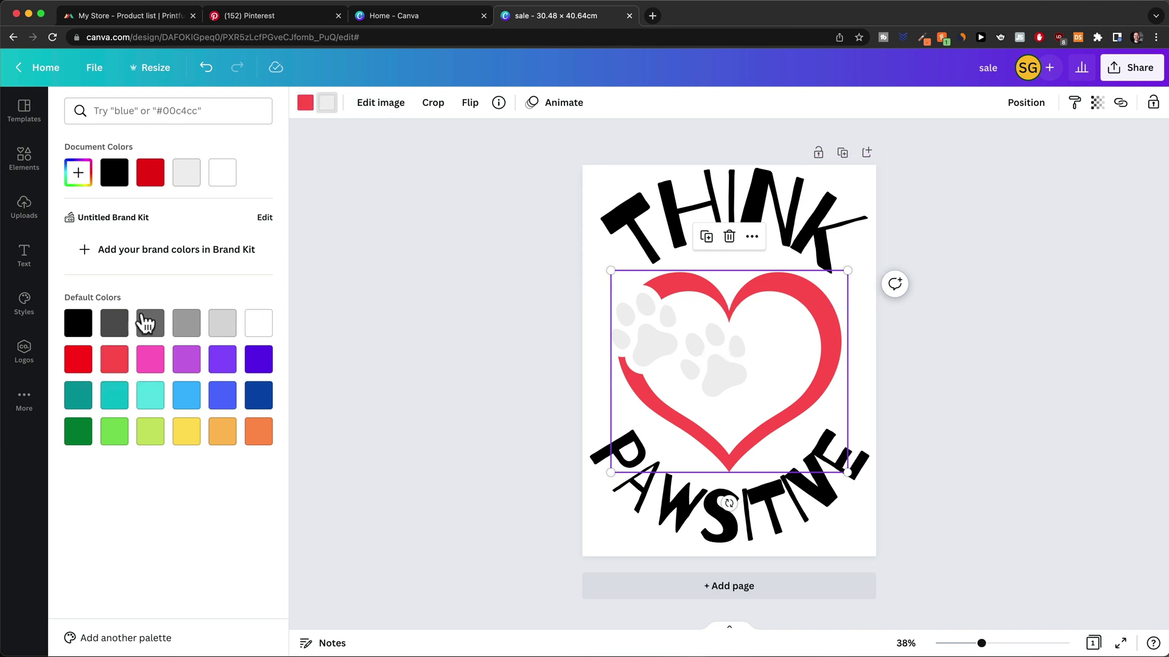
{"action": "left_click", "coordinate": [75, 326]}
{"action": "key", "text": "Escape"}
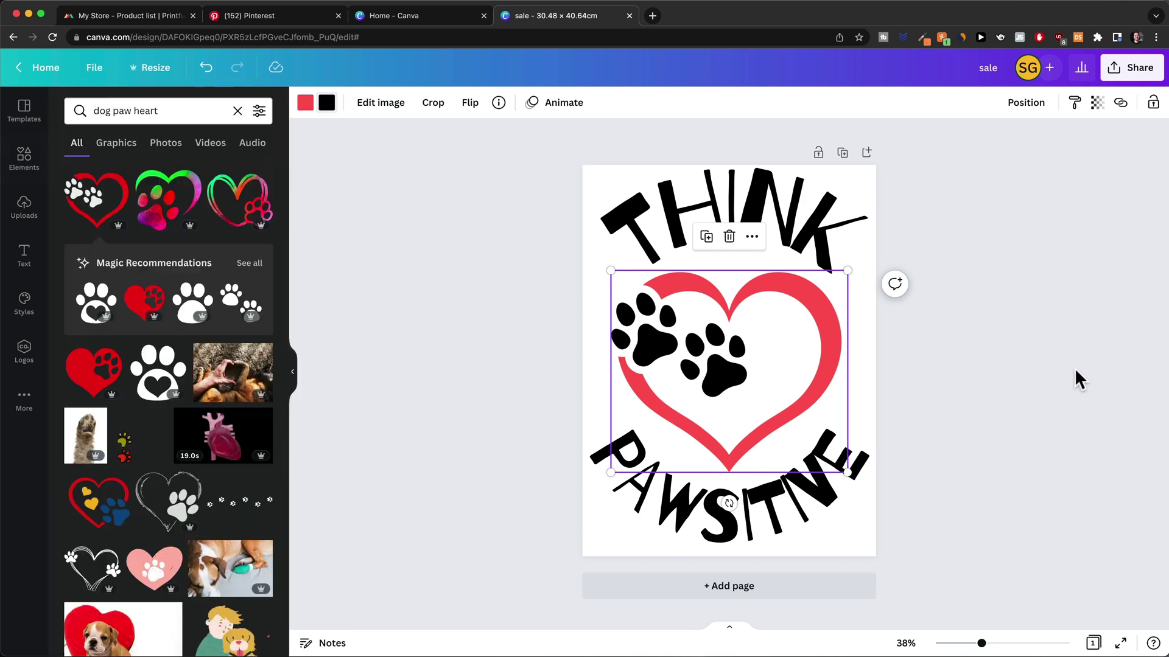
{"action": "key", "text": "Escape"}
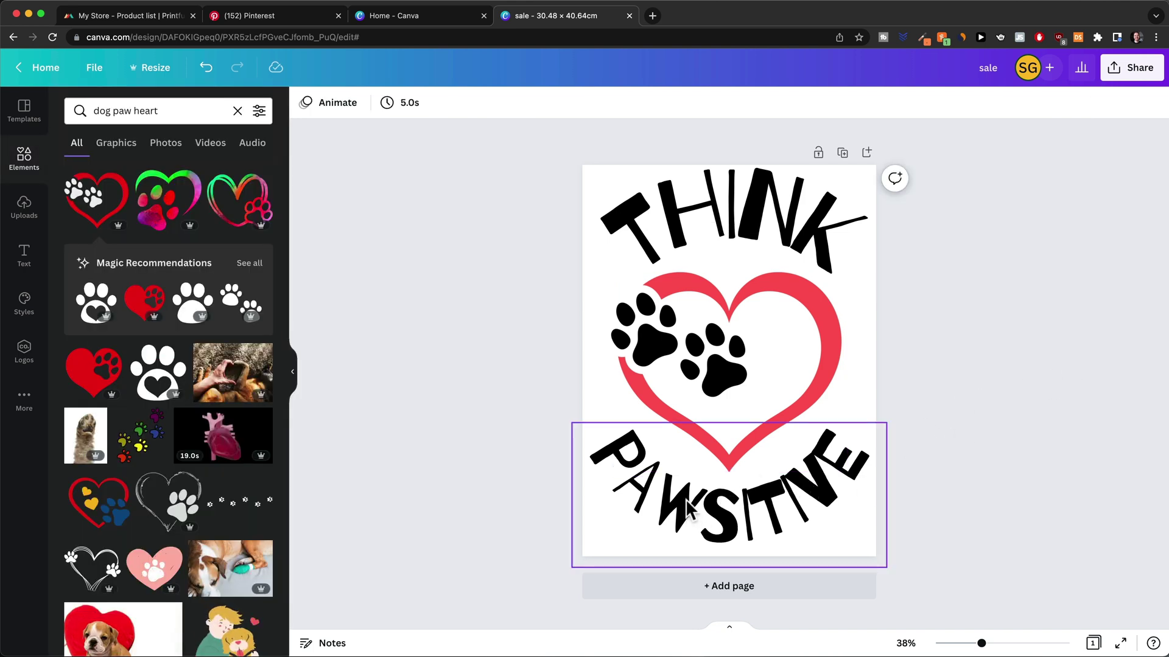
- Color the letters PAW in PAWSITIVE the same coral red as the heart
{"action": "left_click", "coordinate": [686, 499]}
{"action": "left_click", "coordinate": [685, 499]}
{"action": "left_click_drag", "start_coordinate": [691, 481], "coordinate": [586, 455]}
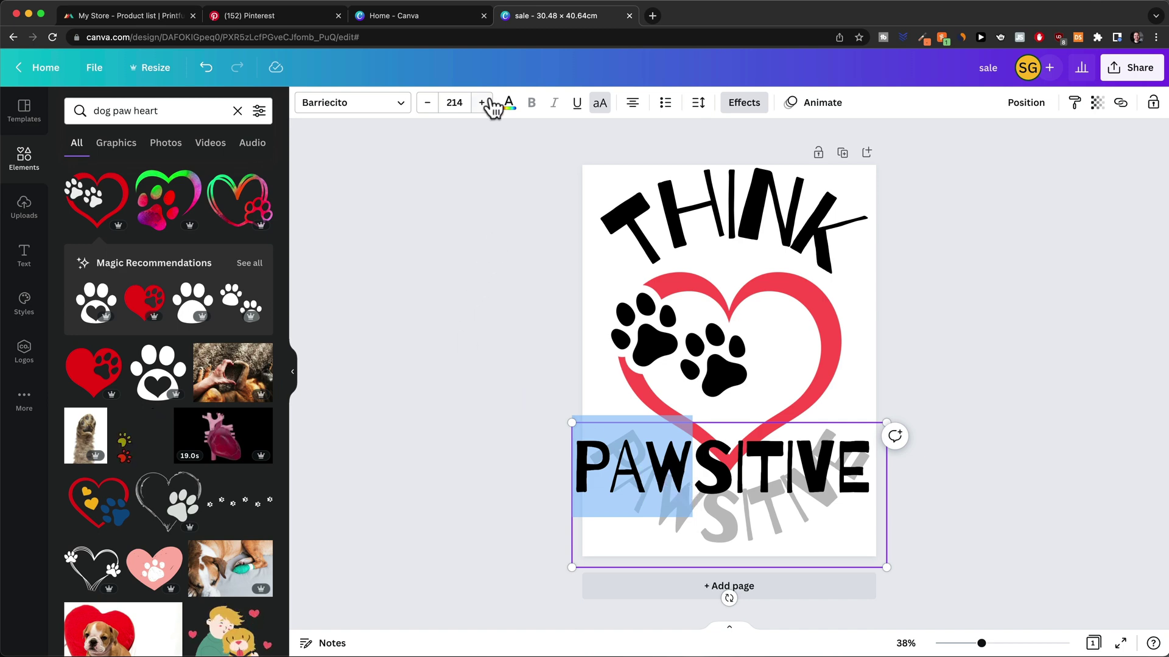
{"action": "left_click", "coordinate": [507, 103]}
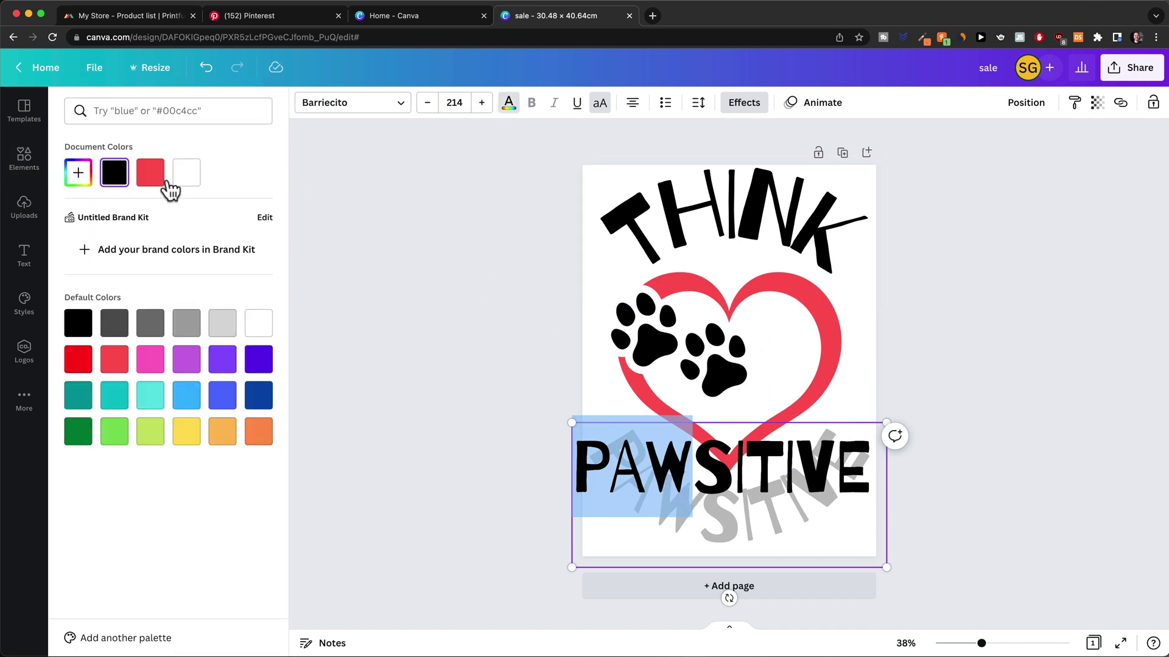
{"action": "left_click", "coordinate": [152, 176]}
{"action": "left_click", "coordinate": [404, 279]}
{"action": "left_click", "coordinate": [977, 325]}
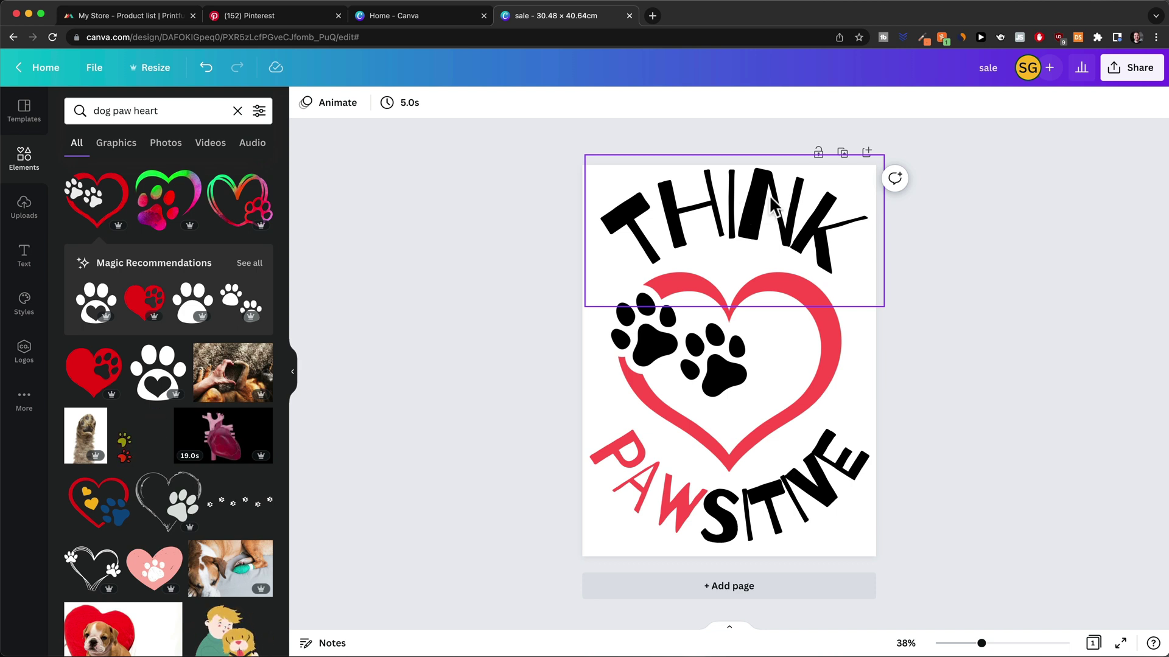
- Duplicate the page and color the THINK text white on the copy
{"action": "left_click", "coordinate": [843, 154]}
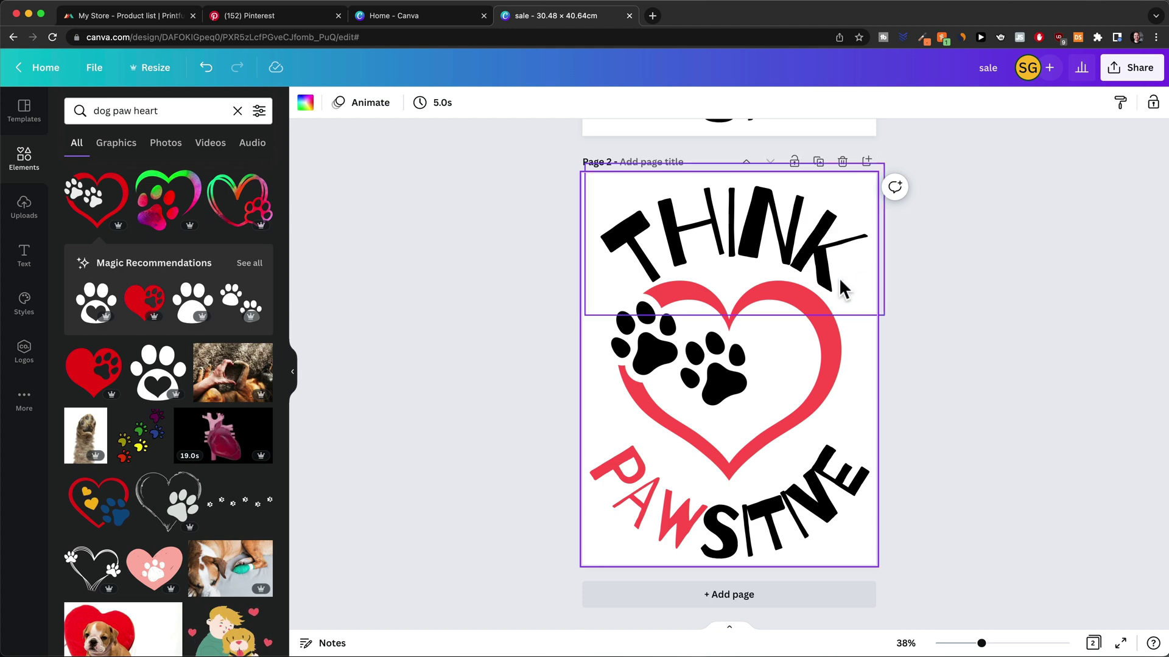
{"action": "left_click", "coordinate": [743, 221]}
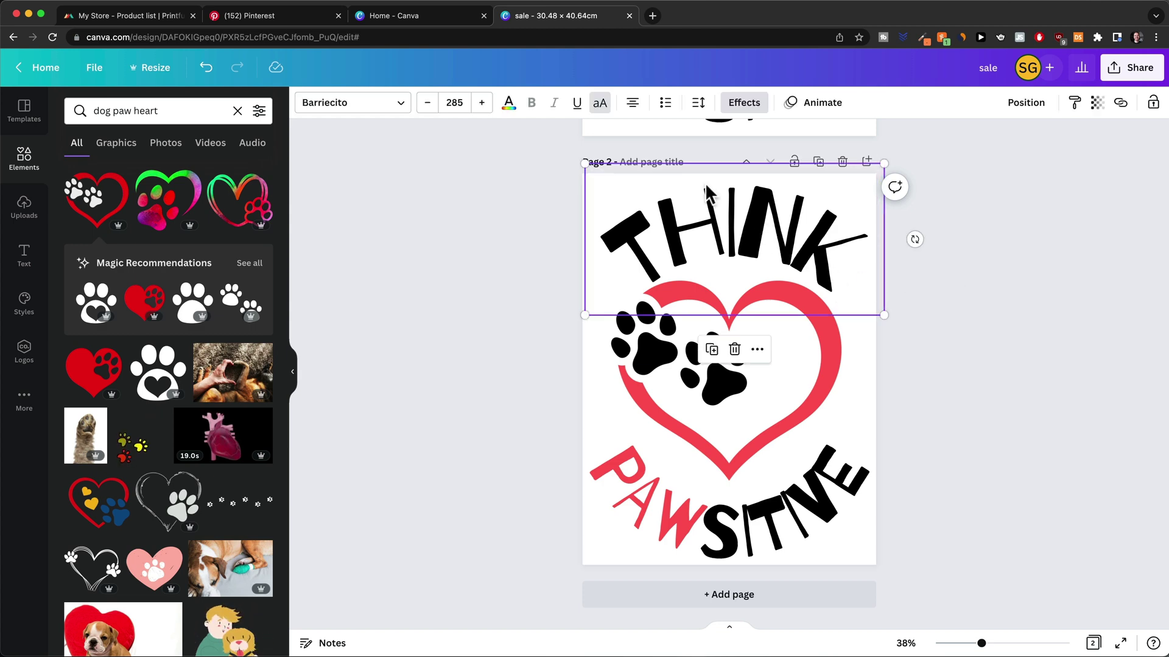
{"action": "left_click", "coordinate": [508, 103]}
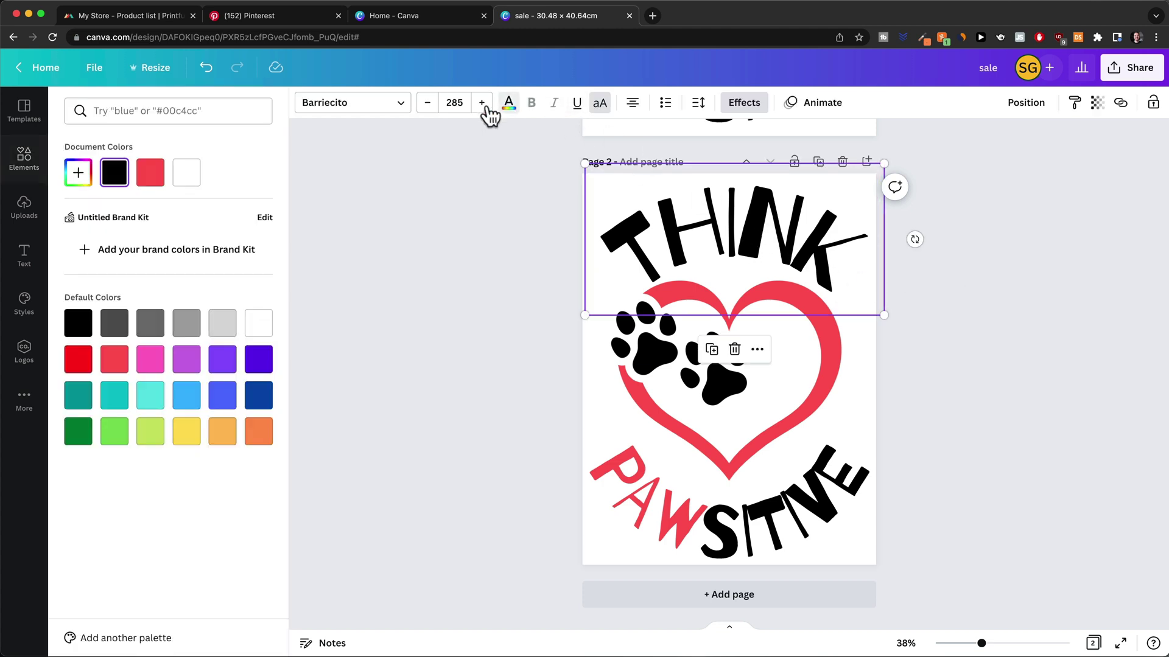
{"action": "left_click", "coordinate": [187, 173]}
- Color the letters SITIVE in PAWSITIVE white on the duplicated page
{"action": "left_click", "coordinate": [808, 525]}
{"action": "left_click", "coordinate": [723, 511]}
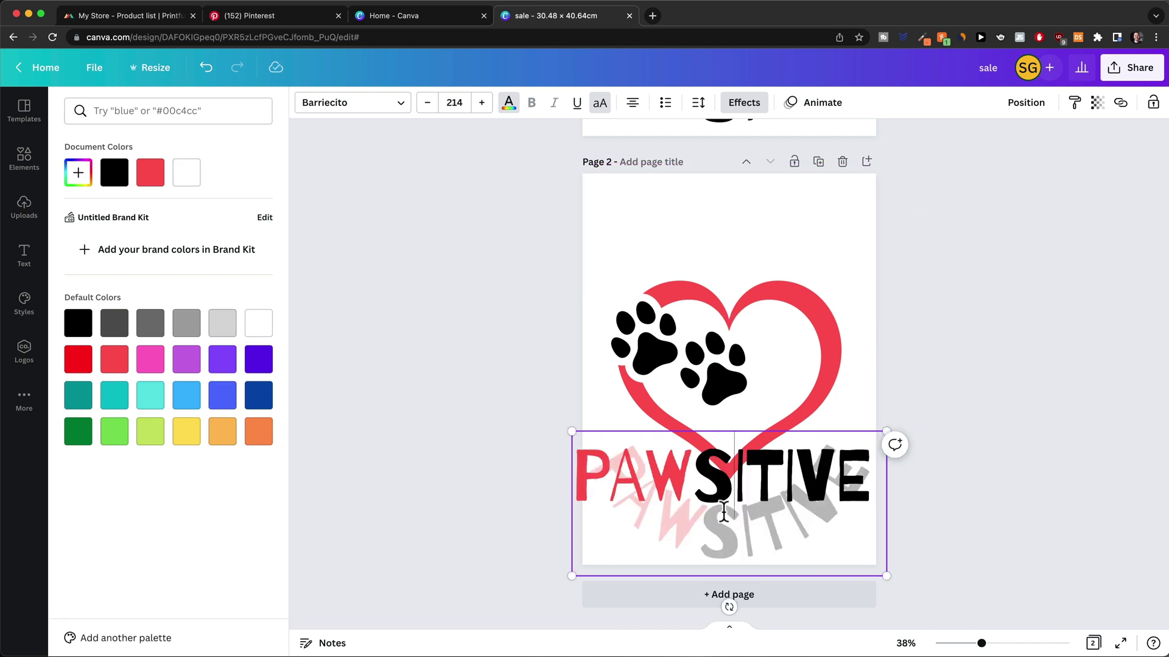
{"action": "left_click_drag", "start_coordinate": [695, 487], "coordinate": [882, 490]}
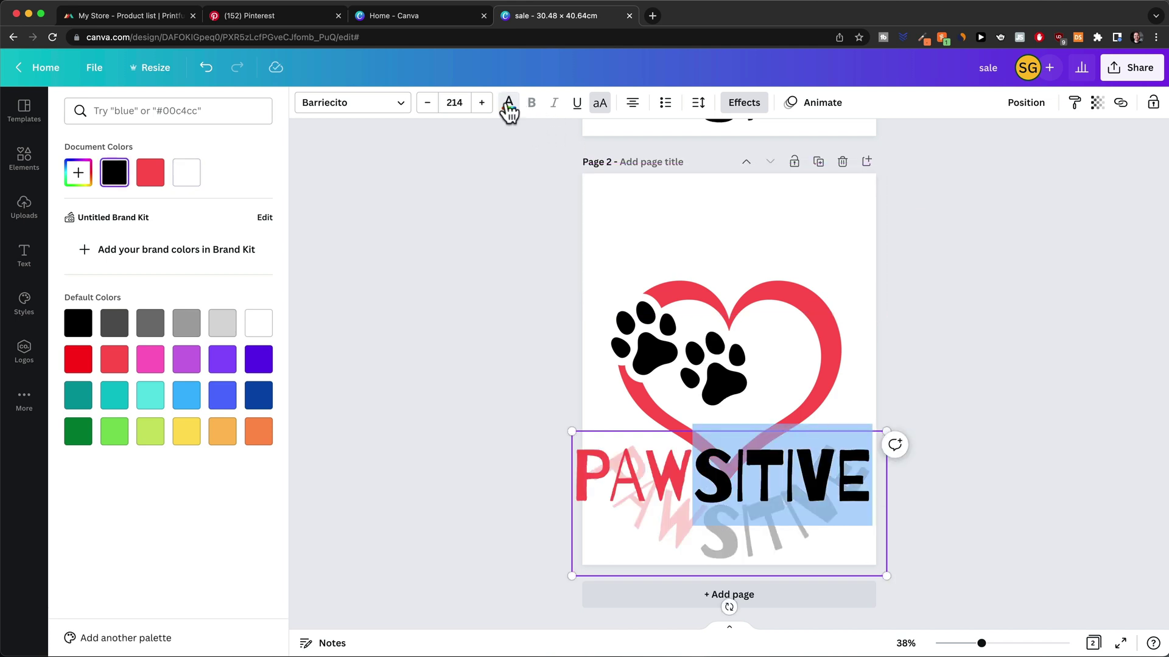
{"action": "left_click", "coordinate": [186, 172]}
{"action": "left_click", "coordinate": [934, 334]}
- Change the paw prints in the duplicated page's heart graphic to white
{"action": "left_click", "coordinate": [737, 356]}
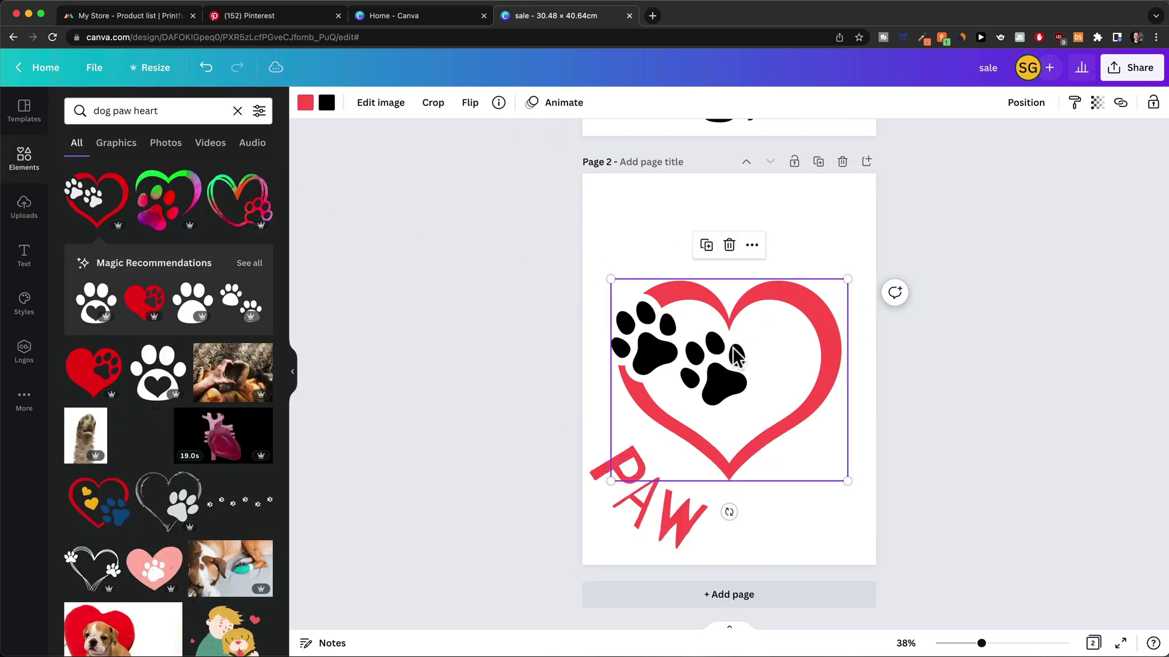
{"action": "left_click", "coordinate": [326, 102]}
{"action": "left_click", "coordinate": [186, 172]}
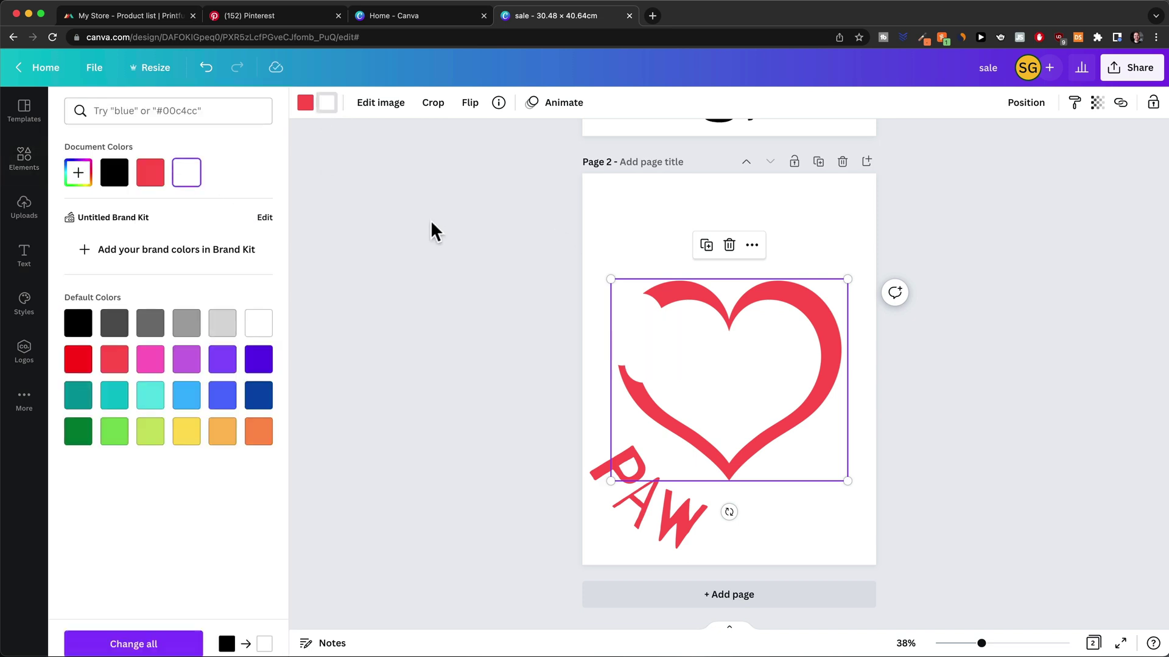
- Set the background of page 2 to black
{"action": "left_click", "coordinate": [600, 185]}
{"action": "left_click", "coordinate": [589, 366]}
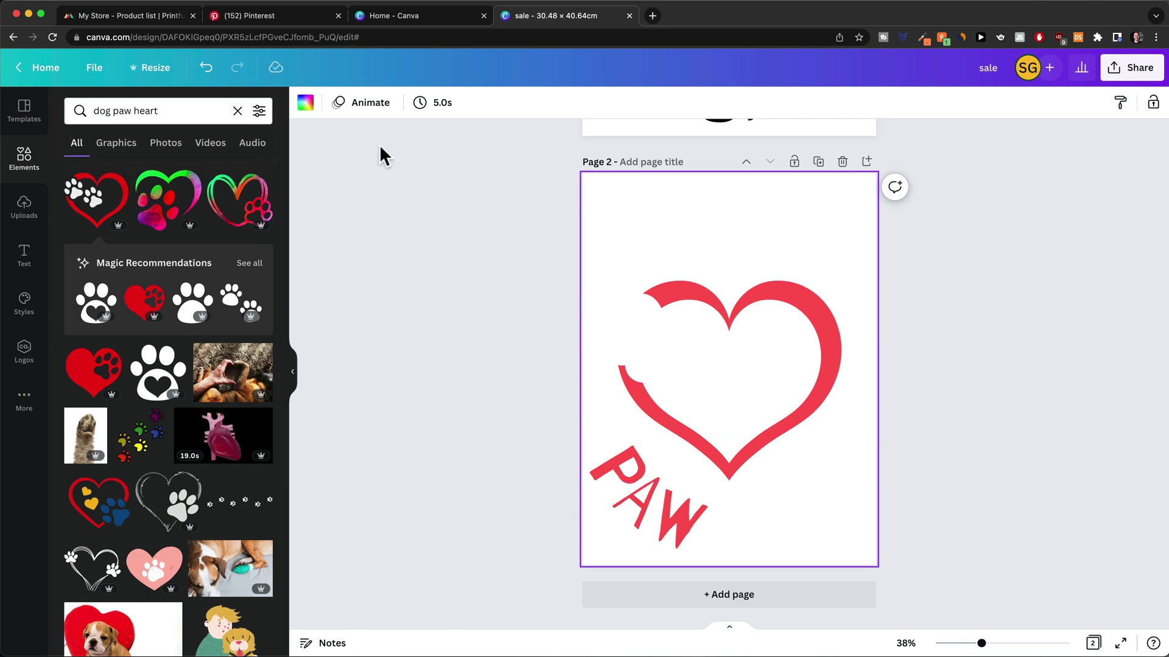
{"action": "left_click", "coordinate": [306, 104]}
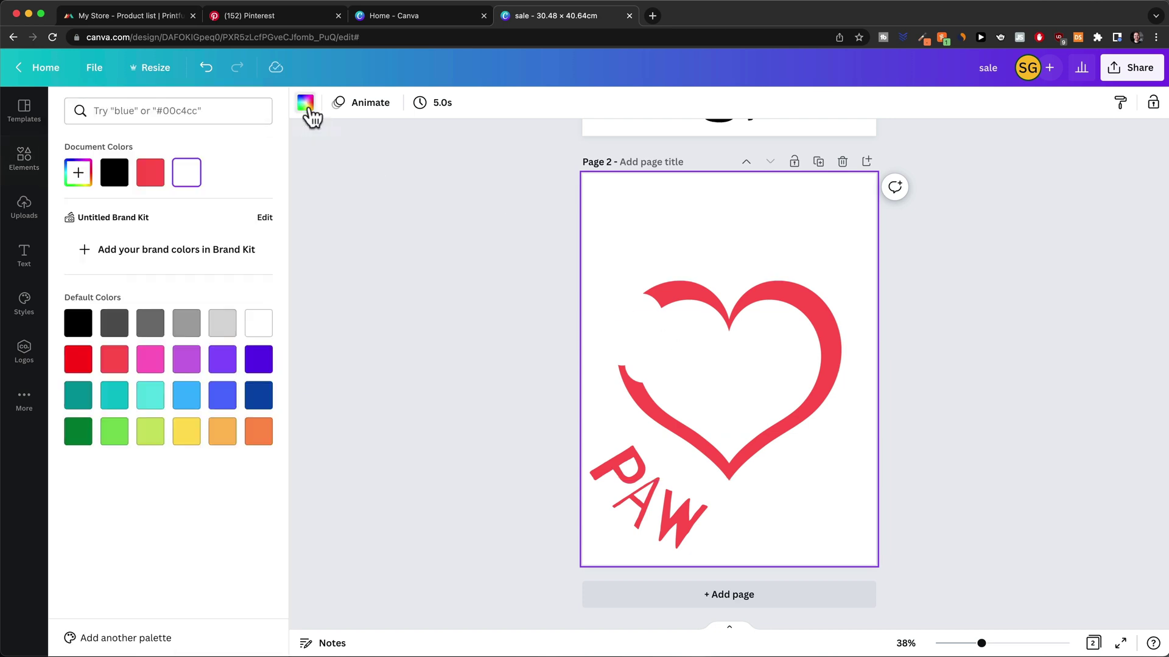
{"action": "left_click", "coordinate": [114, 173]}
{"action": "left_click", "coordinate": [1047, 306]}
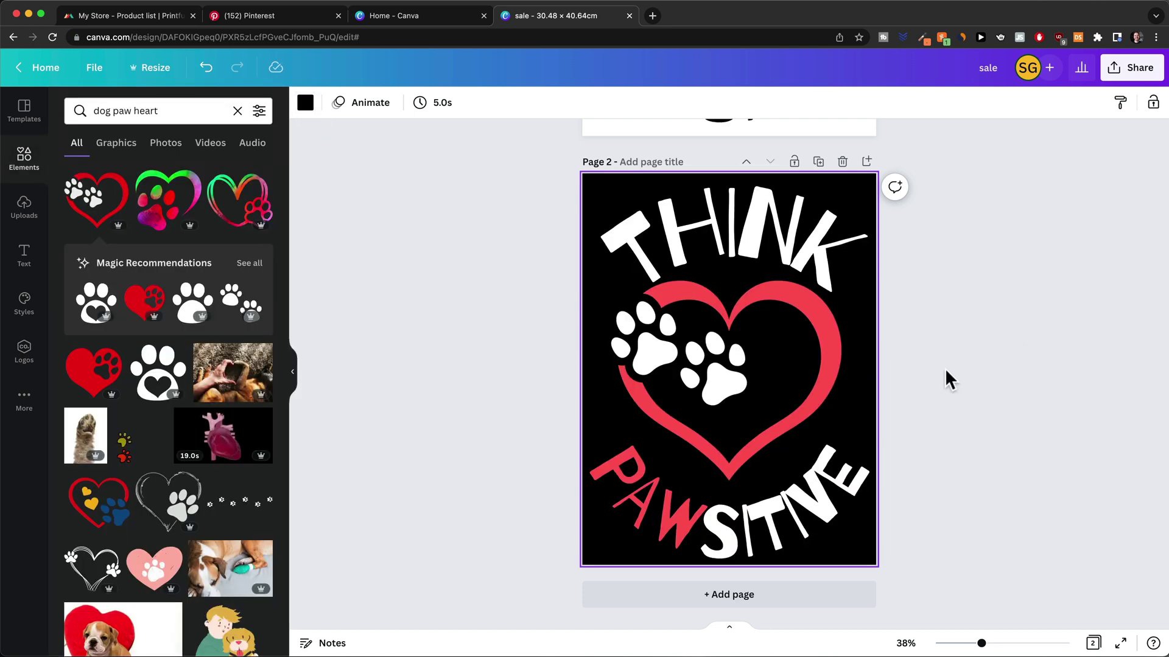
- Review the light and dark Think Pawsitive pages and the other dog T-shirt designs in the combined document
{"action": "scroll", "coordinate": [785, 367], "scroll_direction": "up", "scroll_amount": 7}
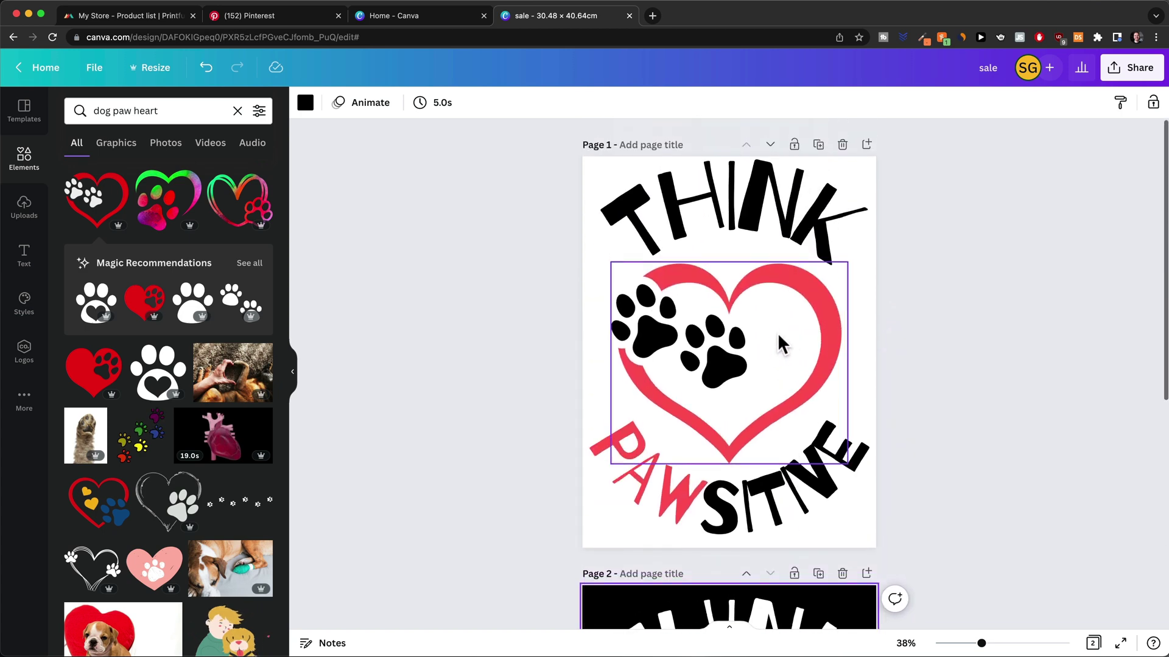
{"action": "scroll", "coordinate": [775, 333], "scroll_direction": "down", "scroll_amount": 2}
{"action": "scroll", "coordinate": [755, 232], "scroll_direction": "up", "scroll_amount": 1}
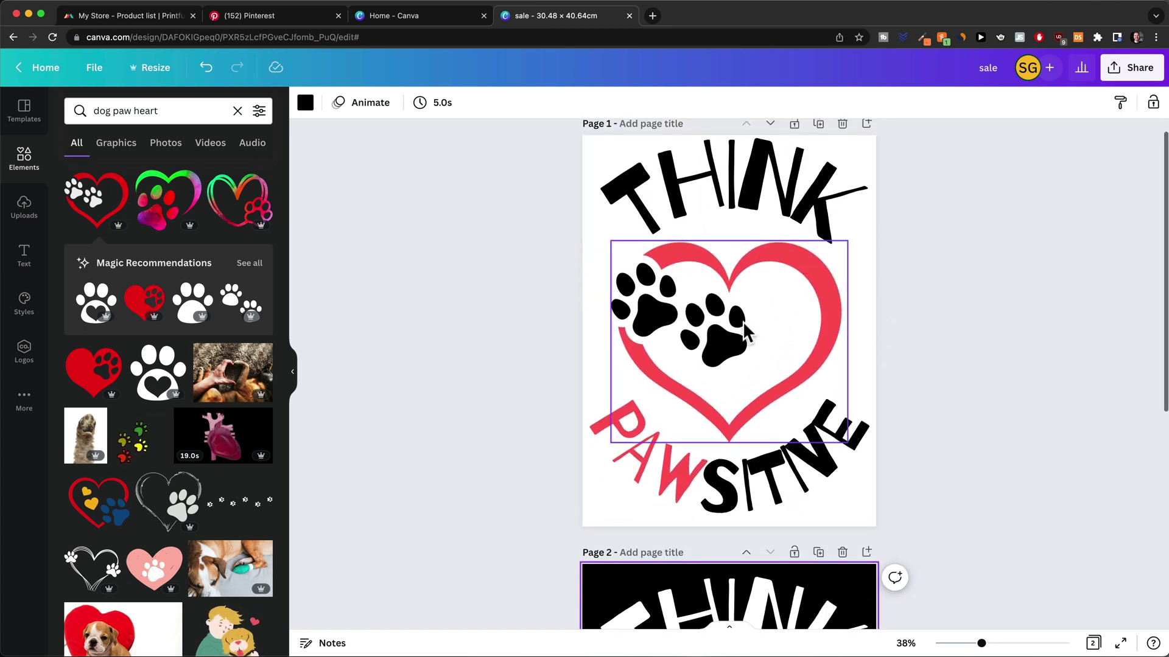
{"action": "scroll", "coordinate": [742, 321], "scroll_direction": "down", "scroll_amount": 10}
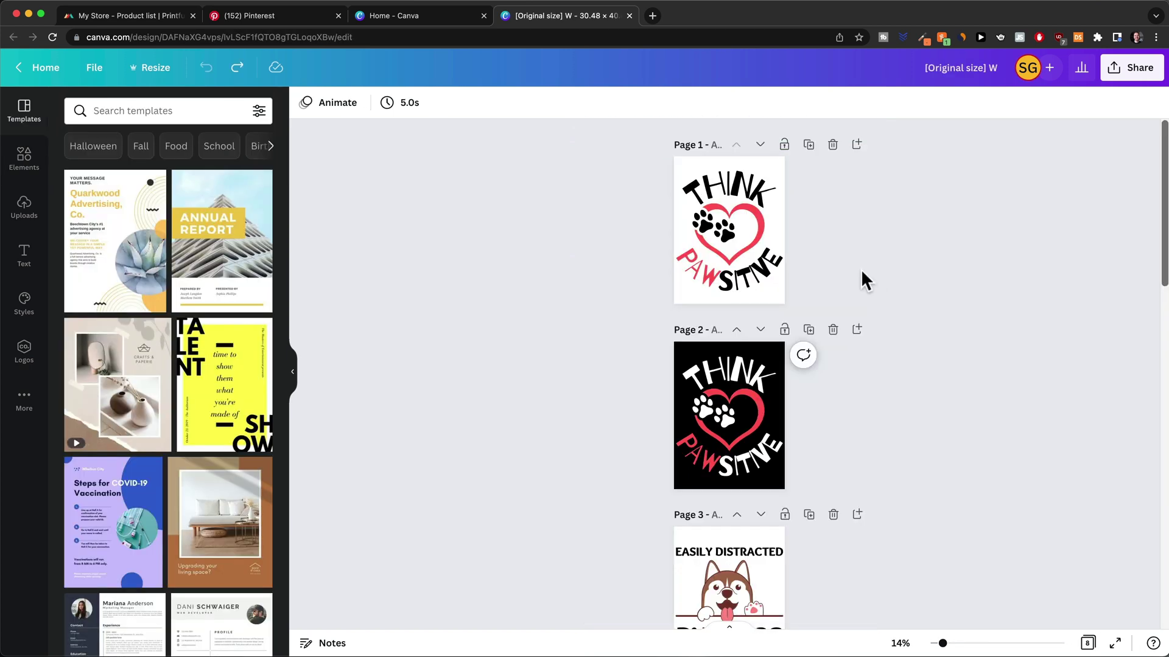
{"action": "scroll", "coordinate": [759, 247], "scroll_direction": "up", "scroll_amount": 3}
{"action": "scroll", "coordinate": [760, 246], "scroll_direction": "down", "scroll_amount": 15}
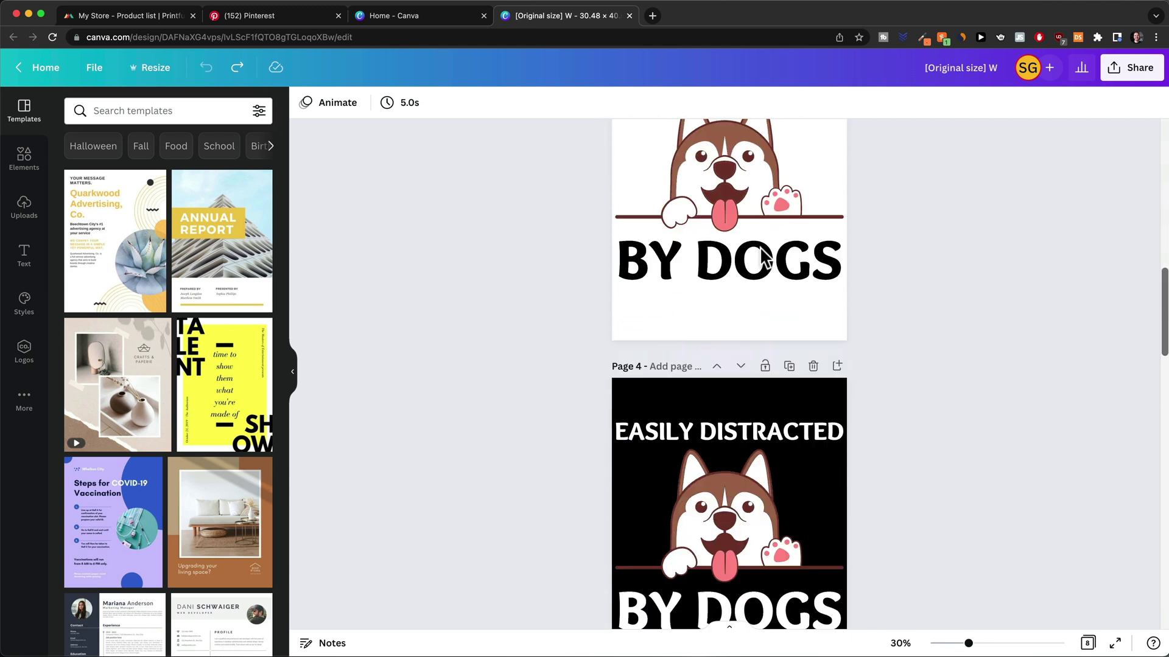
{"action": "scroll", "coordinate": [760, 247], "scroll_direction": "down", "scroll_amount": 10}
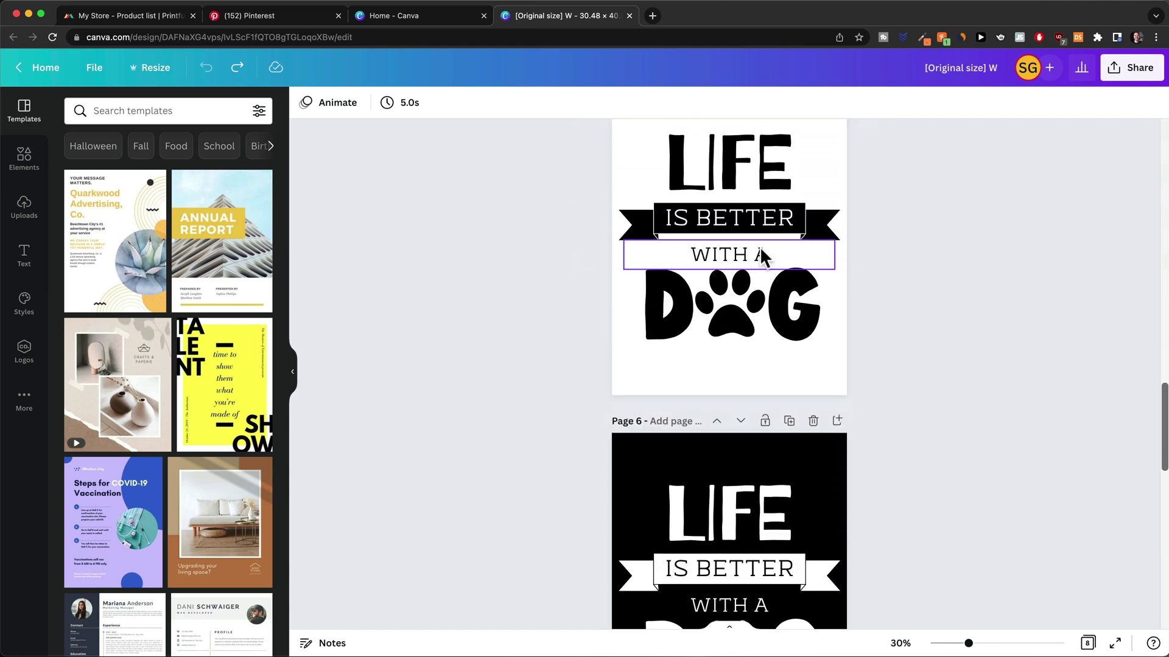
{"action": "scroll", "coordinate": [760, 250], "scroll_direction": "down", "scroll_amount": 12}
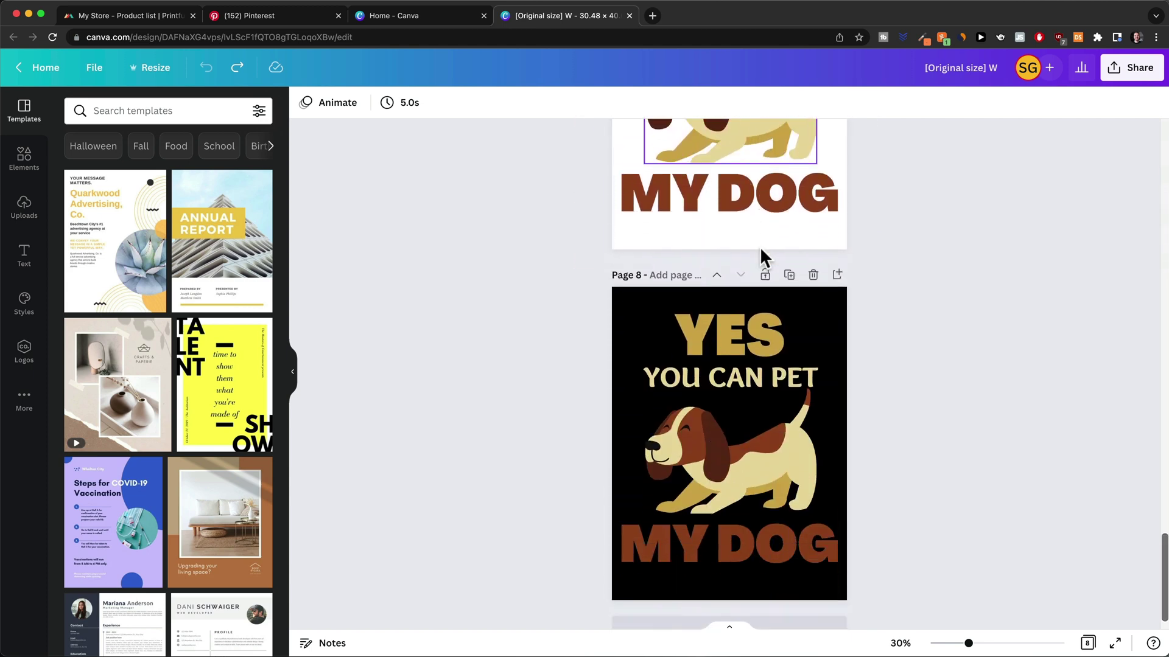
{"action": "scroll", "coordinate": [760, 247], "scroll_direction": "up", "scroll_amount": 2}
{"action": "scroll", "coordinate": [759, 247], "scroll_direction": "down", "scroll_amount": 3}
{"action": "scroll", "coordinate": [756, 370], "scroll_direction": "up", "scroll_amount": 8}
{"action": "scroll", "coordinate": [756, 370], "scroll_direction": "up", "scroll_amount": 16}
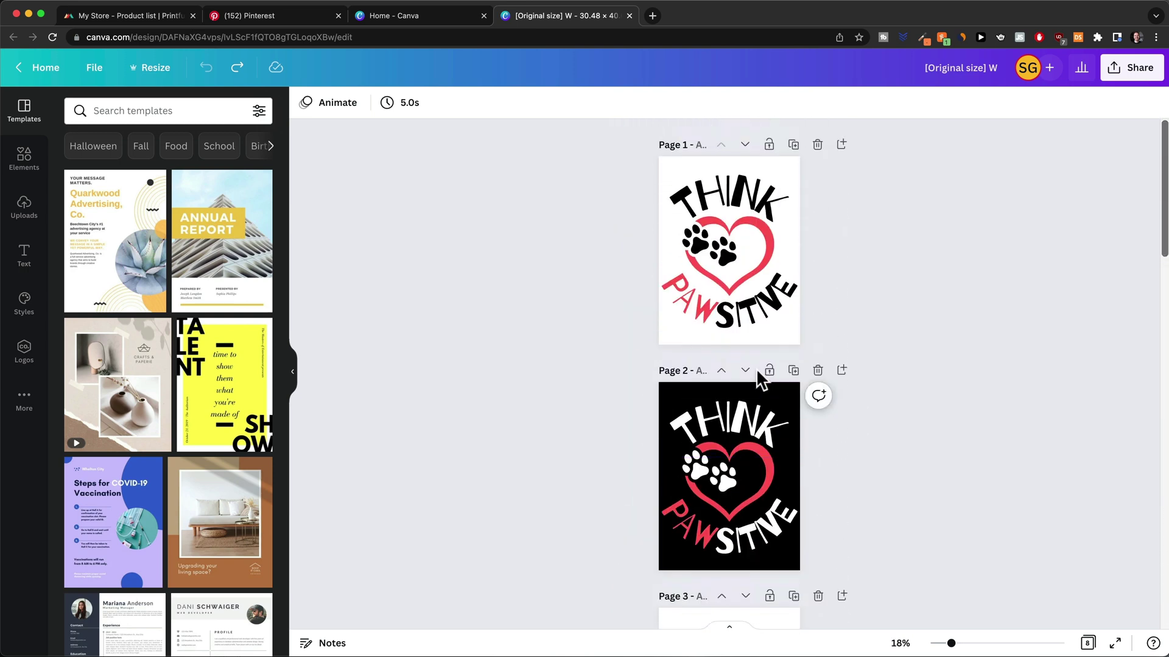
{"action": "scroll", "coordinate": [762, 318], "scroll_direction": "up", "scroll_amount": 3}
{"action": "scroll", "coordinate": [753, 320], "scroll_direction": "up", "scroll_amount": 2}
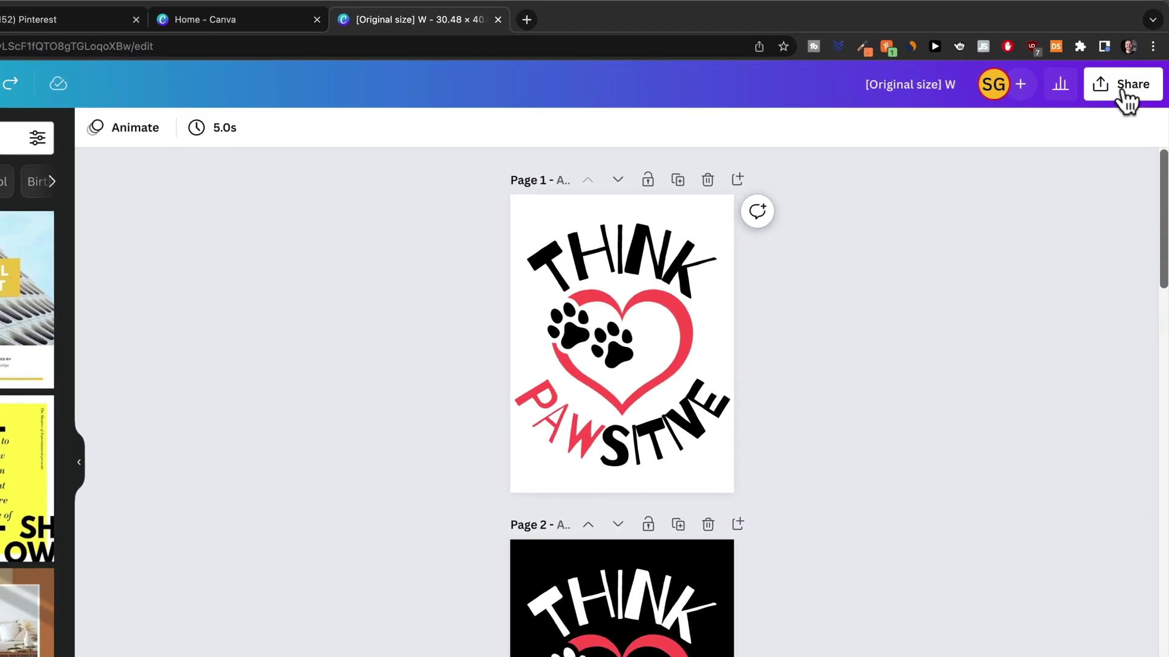
- Download all 8 pages as PNG with a transparent background
{"action": "left_click", "coordinate": [1126, 91]}
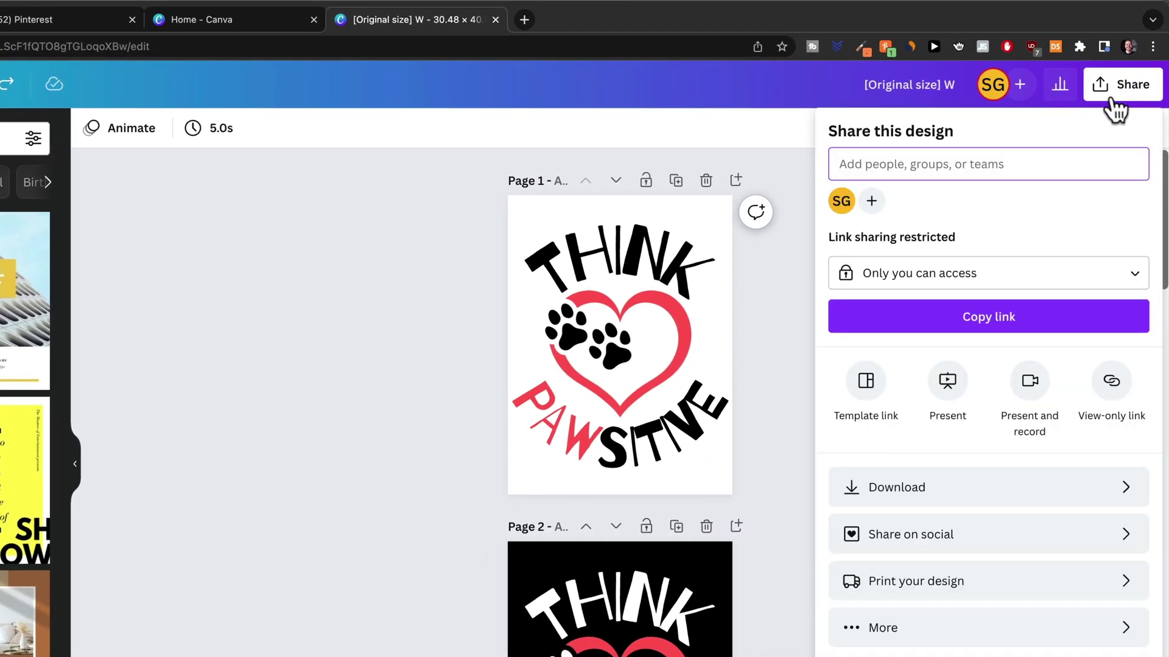
{"action": "left_click", "coordinate": [962, 484]}
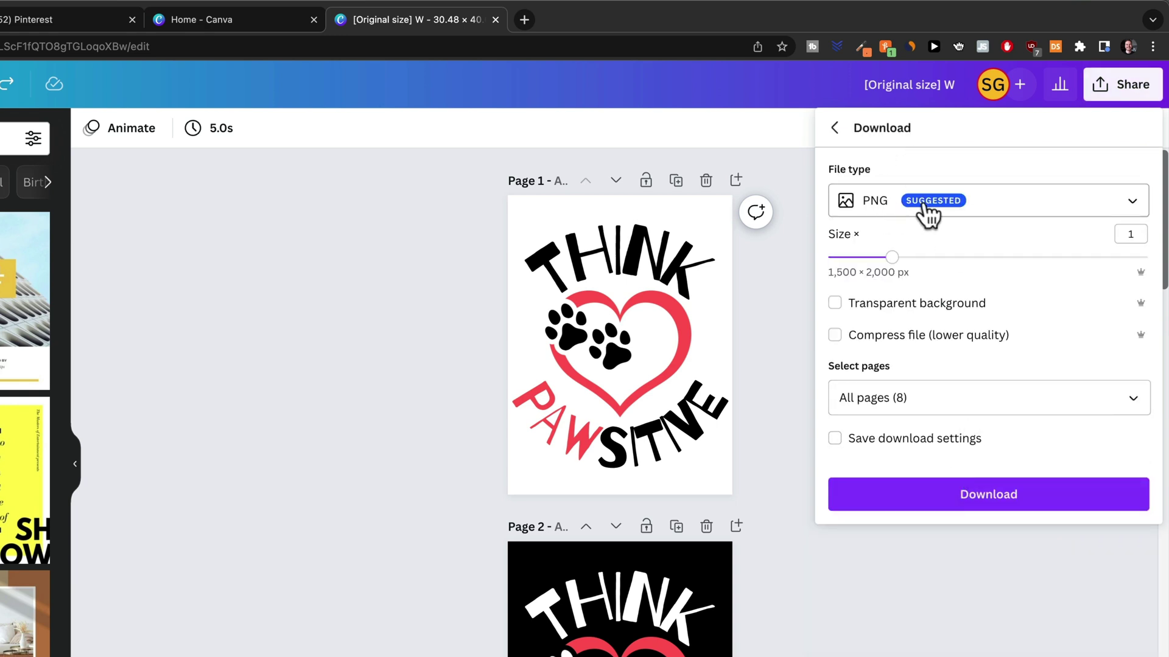
{"action": "left_click", "coordinate": [834, 305]}
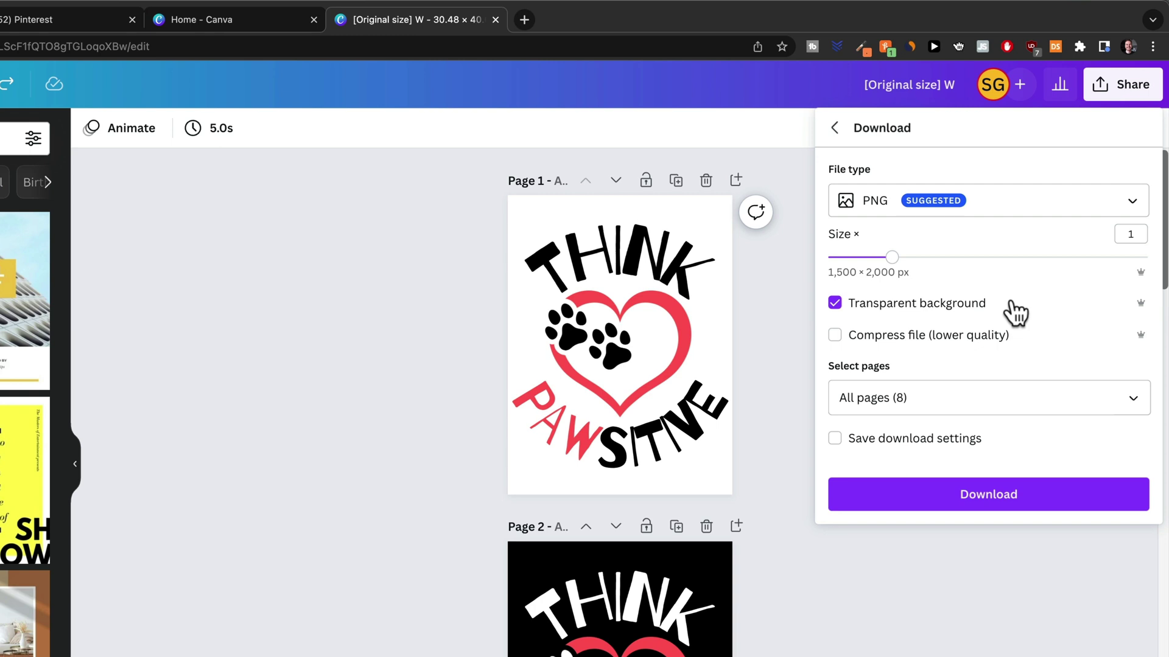
{"action": "left_click", "coordinate": [968, 493]}
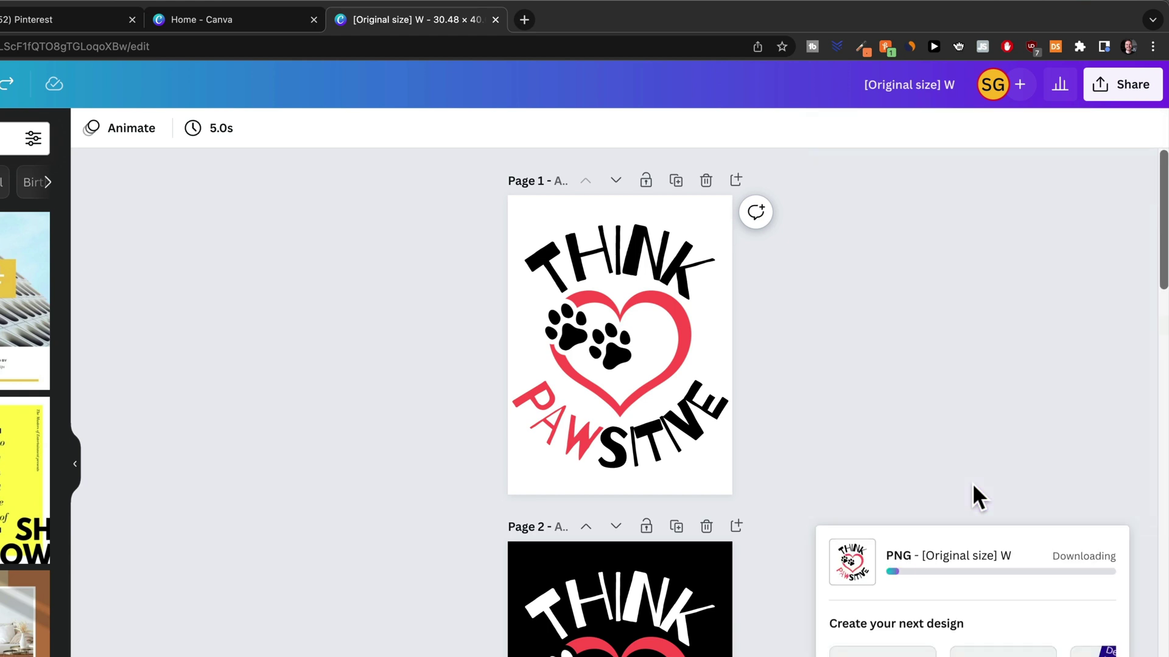